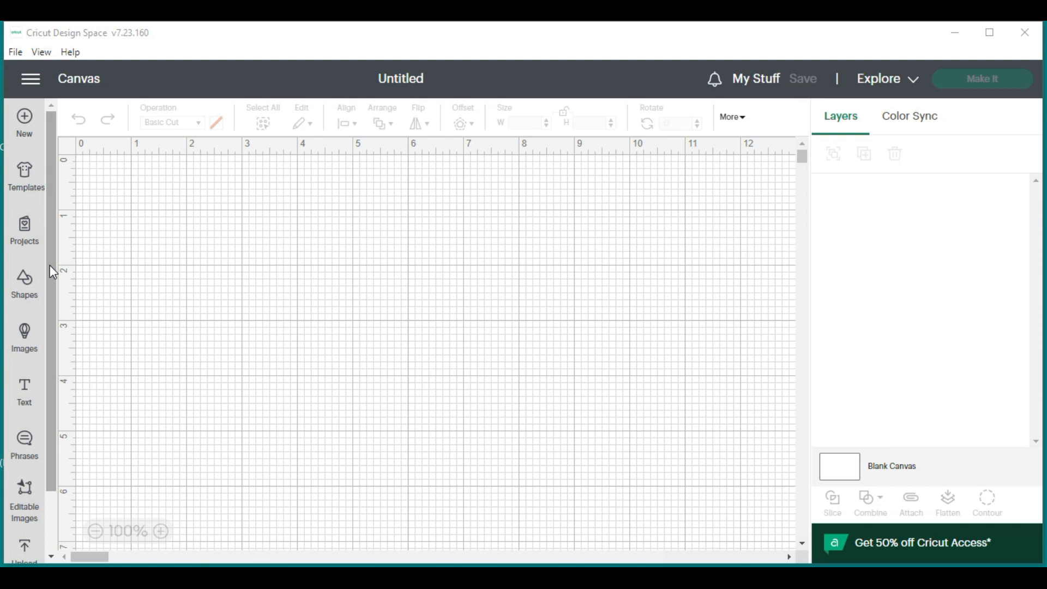
Step: Start a new image upload and browse the computer for the design file
{"action": "left_click_drag", "start_coordinate": [53, 272], "coordinate": [46, 328]}
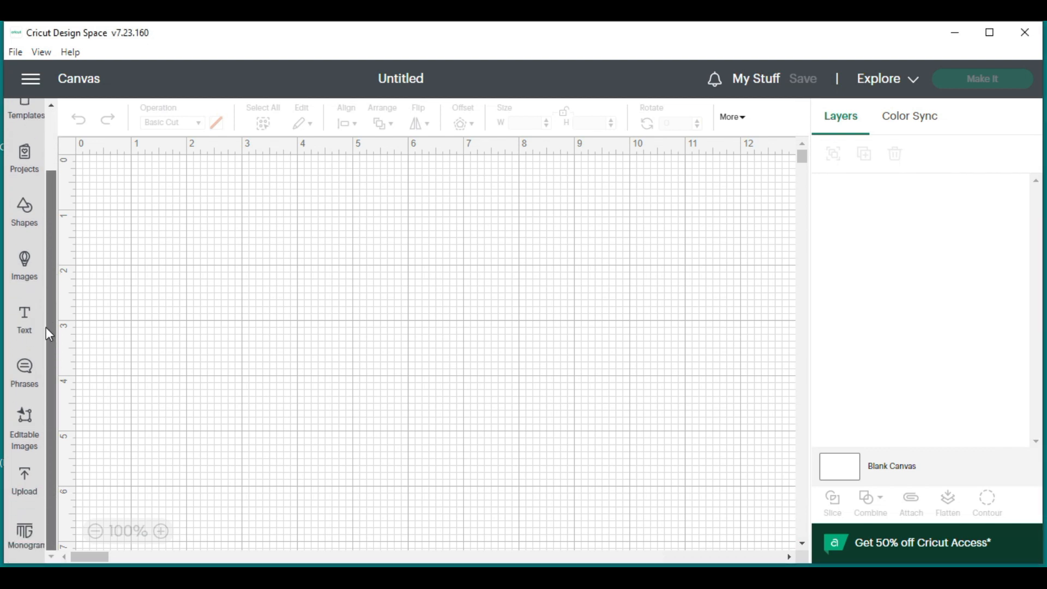
{"action": "left_click", "coordinate": [27, 479]}
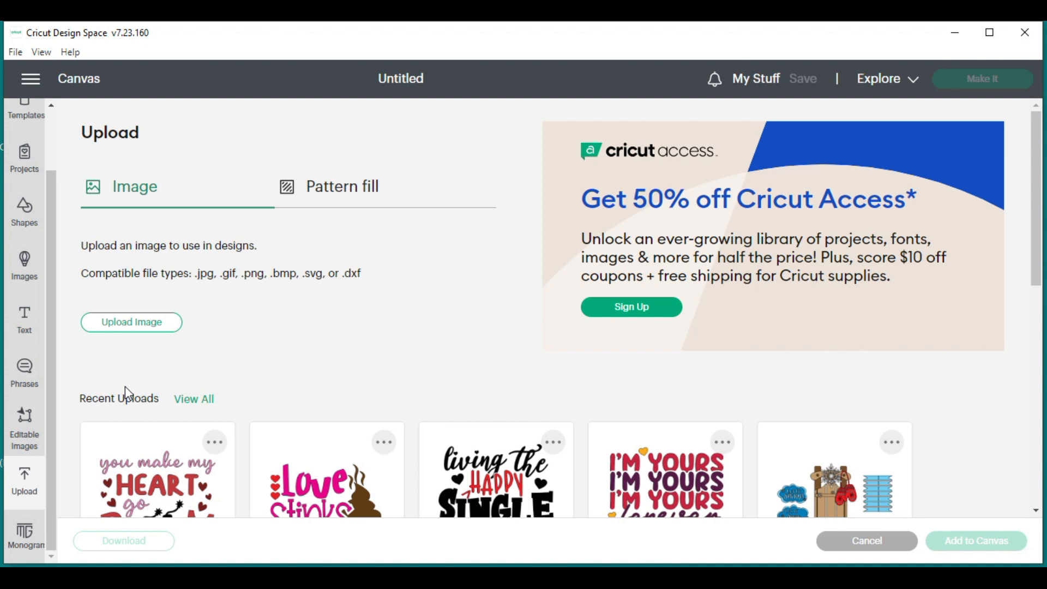
{"action": "left_click", "coordinate": [143, 321]}
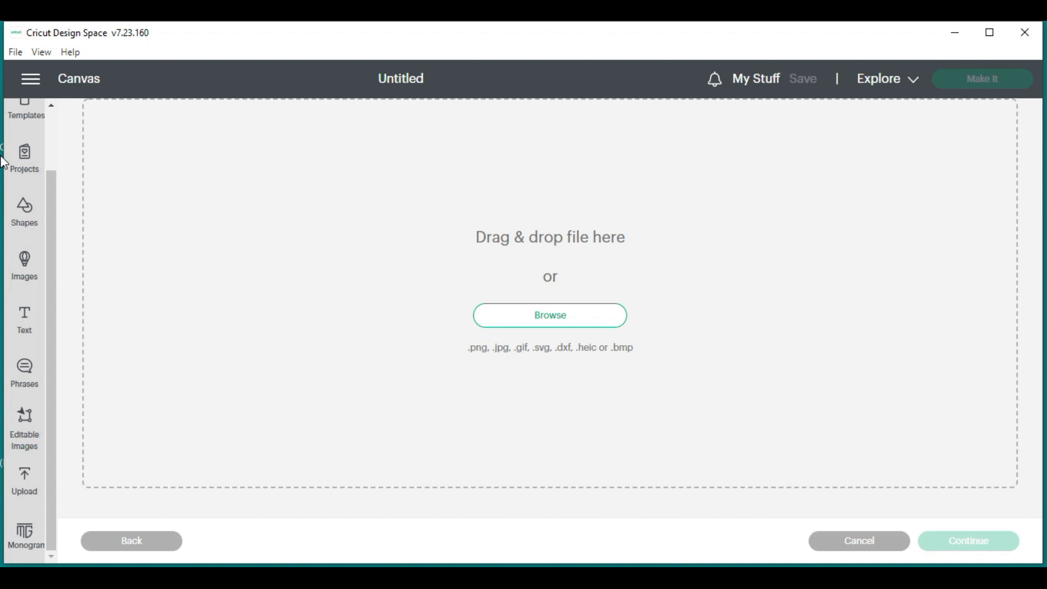
{"action": "left_click", "coordinate": [554, 321]}
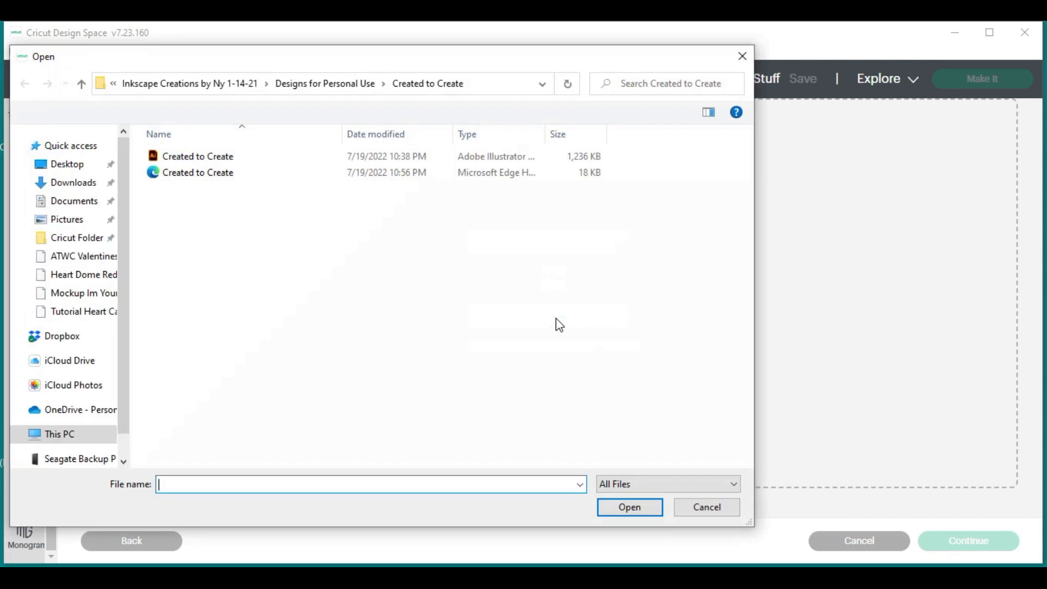
Step: Open the innermost ATWC Valentines Mailbox folder inside the Valentine's Day folder's Valentine Mailbox subfolder
{"action": "left_click", "coordinate": [87, 295]}
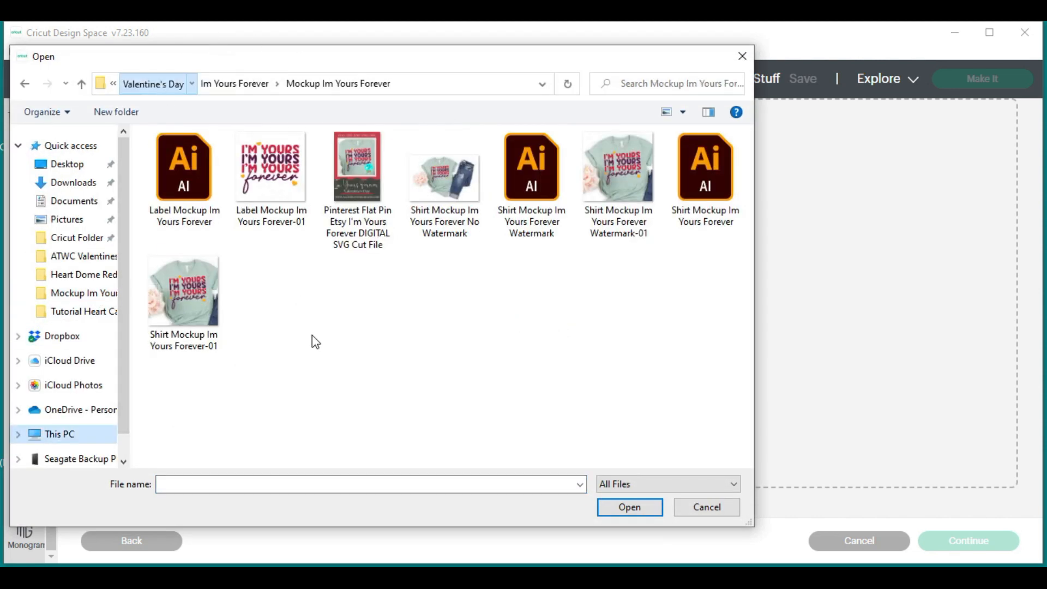
{"action": "scroll", "coordinate": [303, 347], "scroll_direction": "down", "scroll_amount": 8}
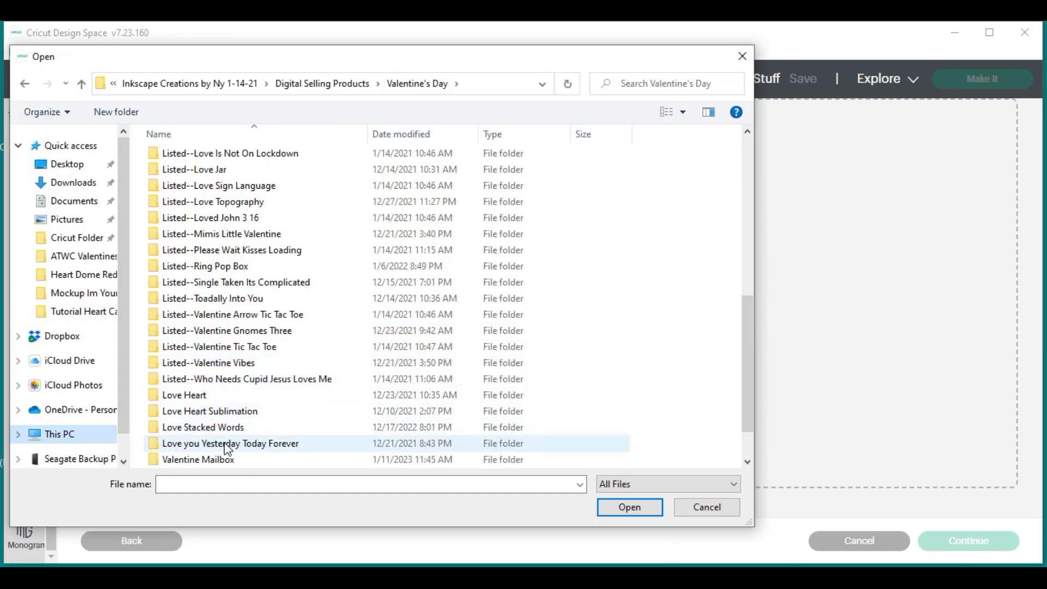
{"action": "scroll", "coordinate": [228, 447], "scroll_direction": "down", "scroll_amount": 1}
{"action": "double_click", "coordinate": [233, 411]}
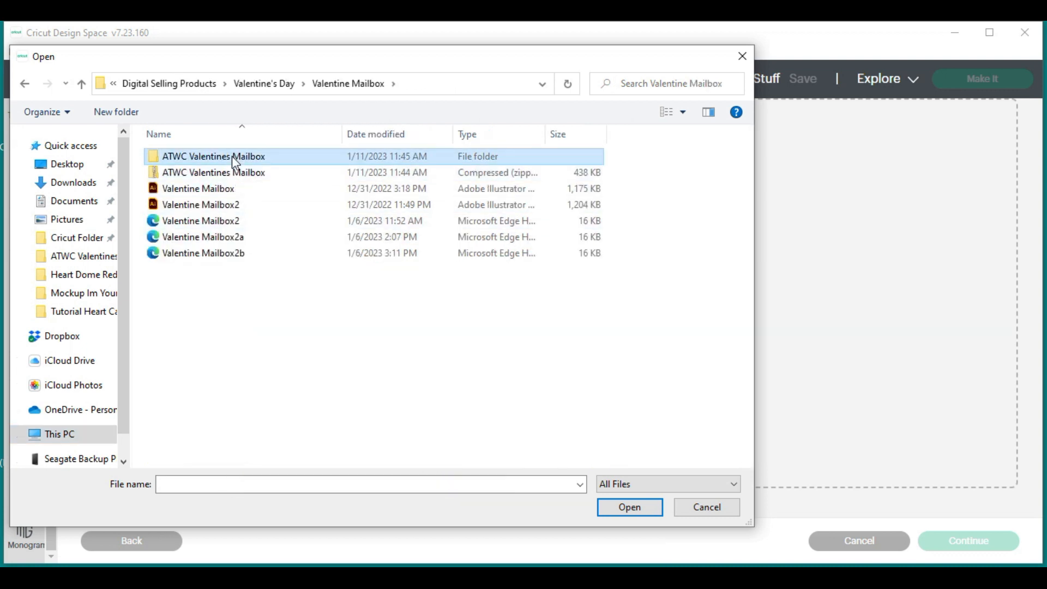
{"action": "double_click", "coordinate": [232, 156]}
{"action": "double_click", "coordinate": [233, 175]}
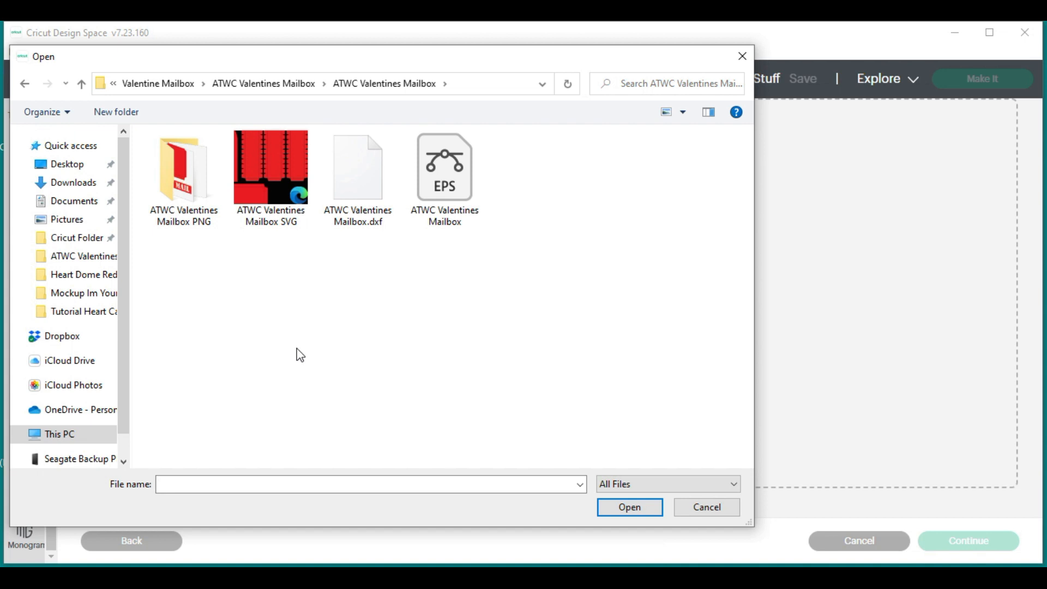
Step: Upload the ATWC Valentines Mailbox SVG file as a cut image and add it to the canvas
{"action": "left_click", "coordinate": [273, 171]}
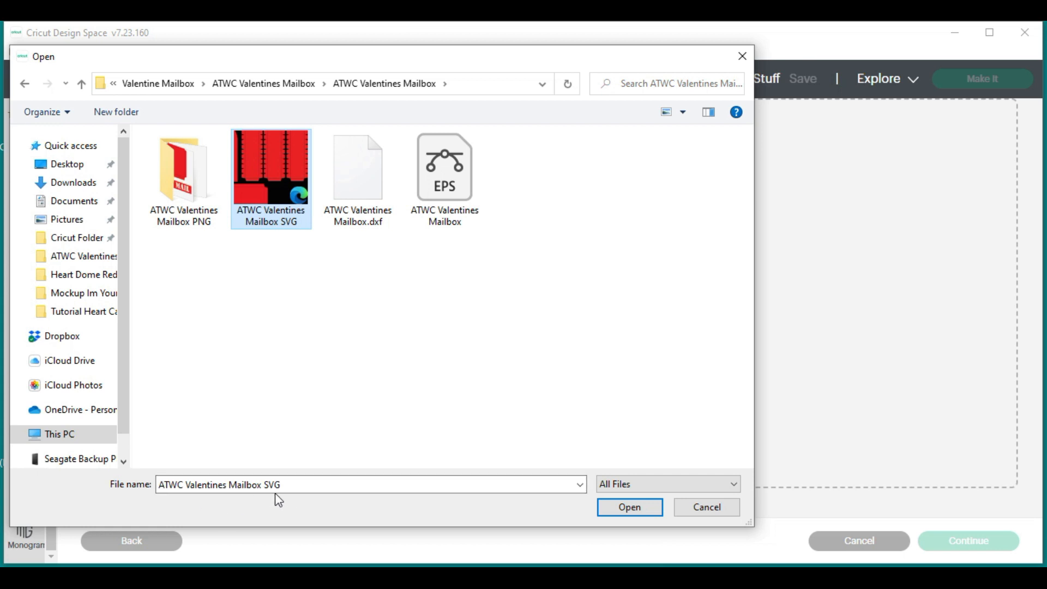
{"action": "left_click", "coordinate": [630, 507]}
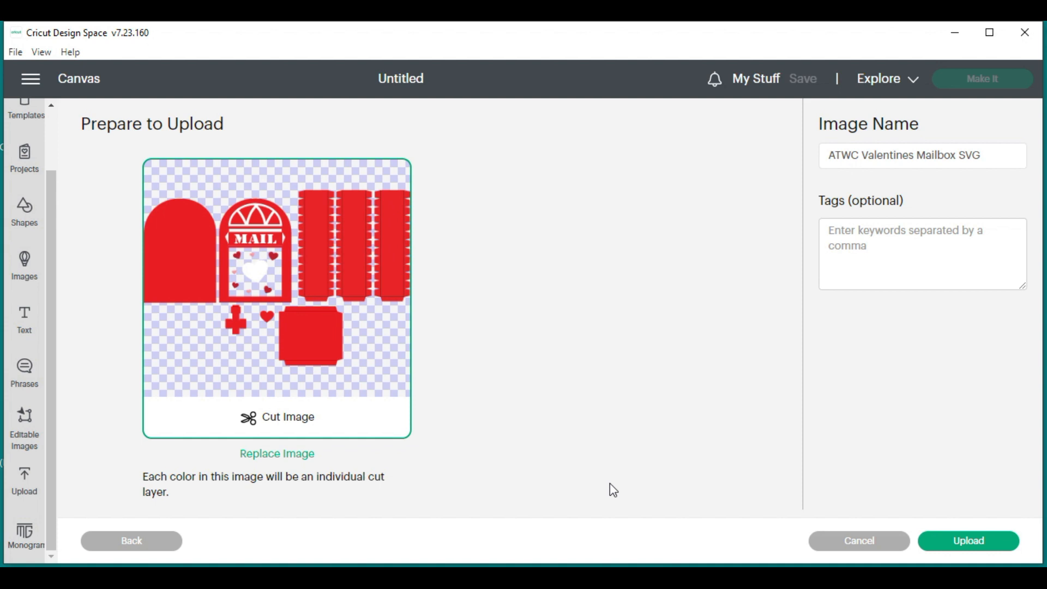
{"action": "left_click", "coordinate": [961, 539]}
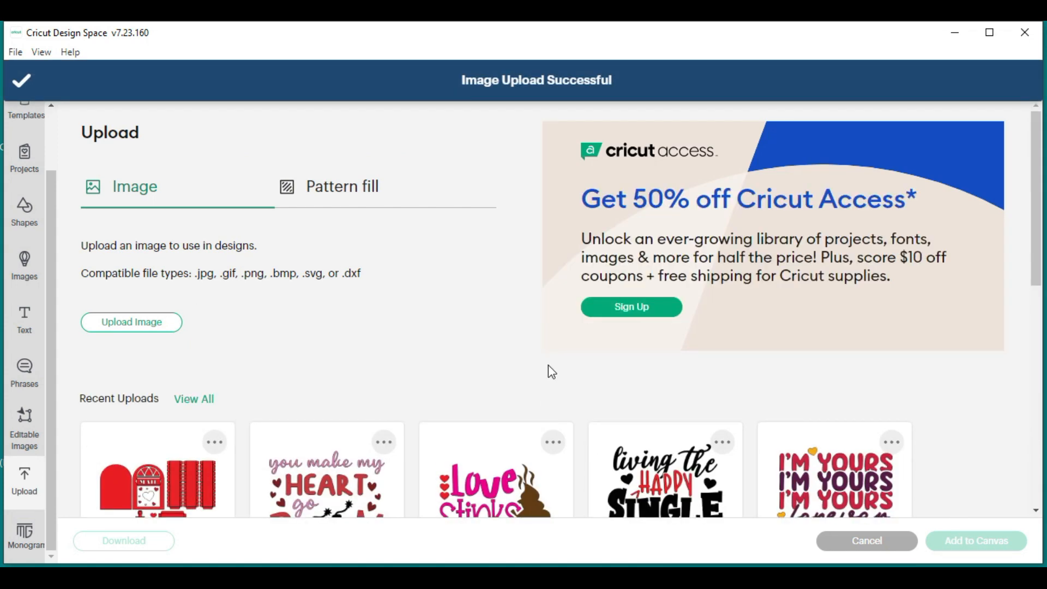
{"action": "left_click", "coordinate": [154, 444]}
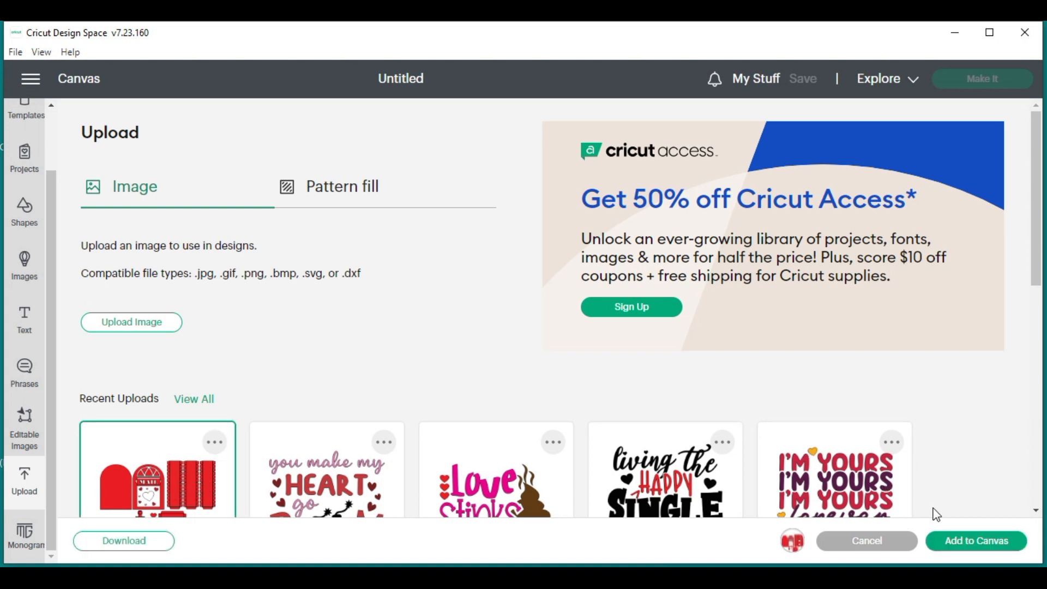
{"action": "left_click", "coordinate": [973, 541]}
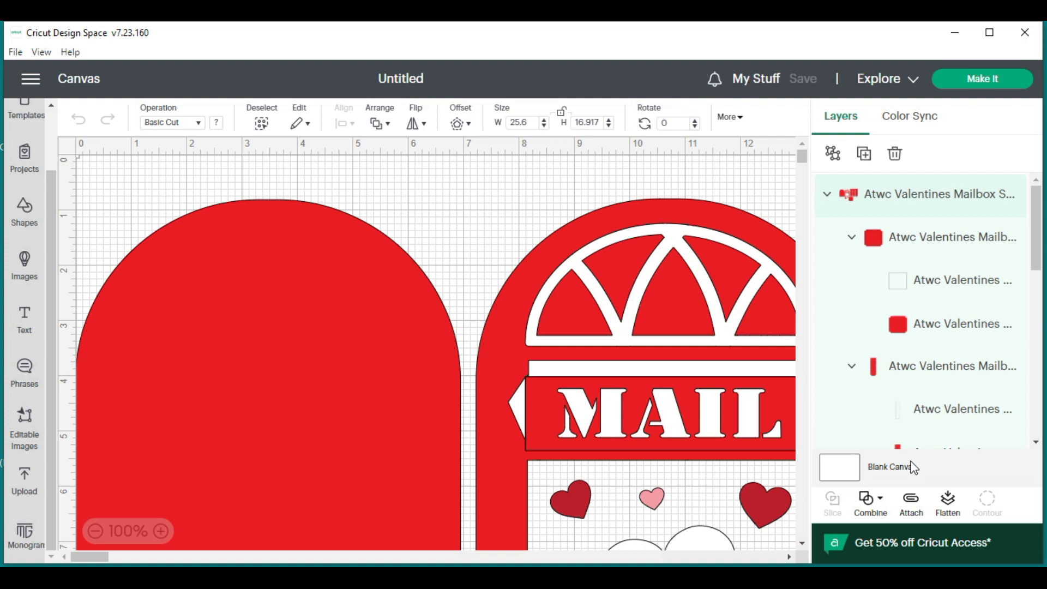
Step: Try scaling the whole mailbox design down to about 21.04 by 13.91 in, and undo back to an empty canvas
{"action": "left_click", "coordinate": [94, 538]}
{"action": "left_click", "coordinate": [95, 537]}
{"action": "left_click", "coordinate": [95, 537]}
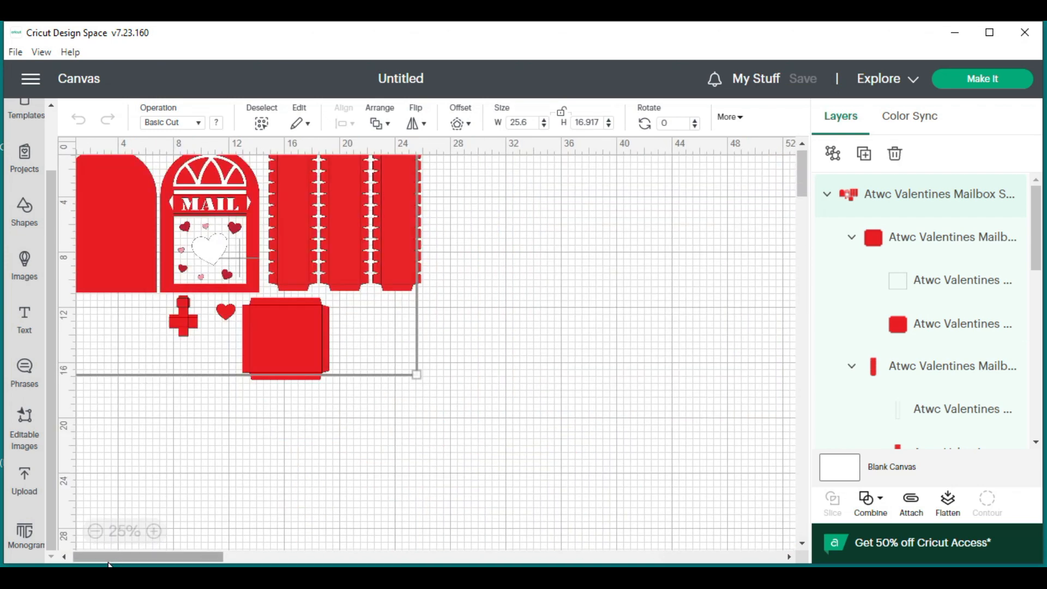
{"action": "left_click_drag", "start_coordinate": [114, 554], "coordinate": [87, 554]}
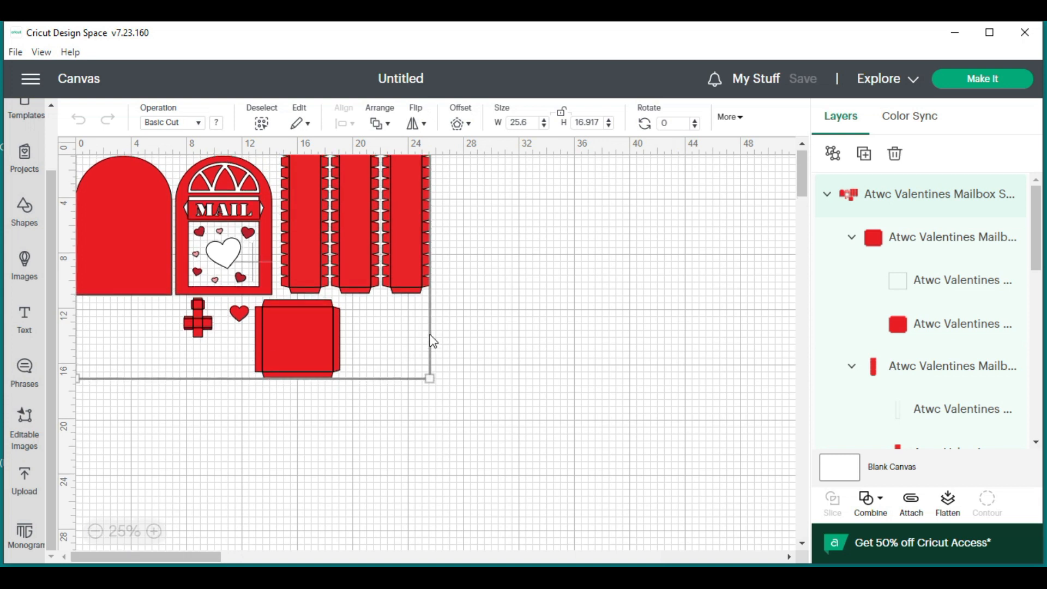
{"action": "scroll", "coordinate": [355, 278], "scroll_direction": "up", "scroll_amount": 1}
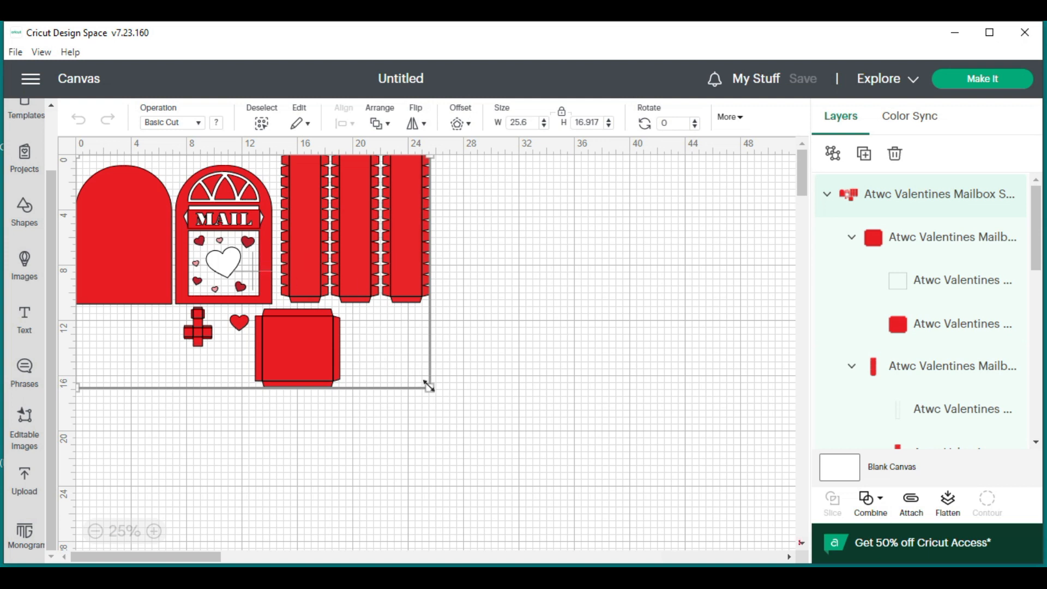
{"action": "left_click_drag", "start_coordinate": [429, 389], "coordinate": [367, 347]}
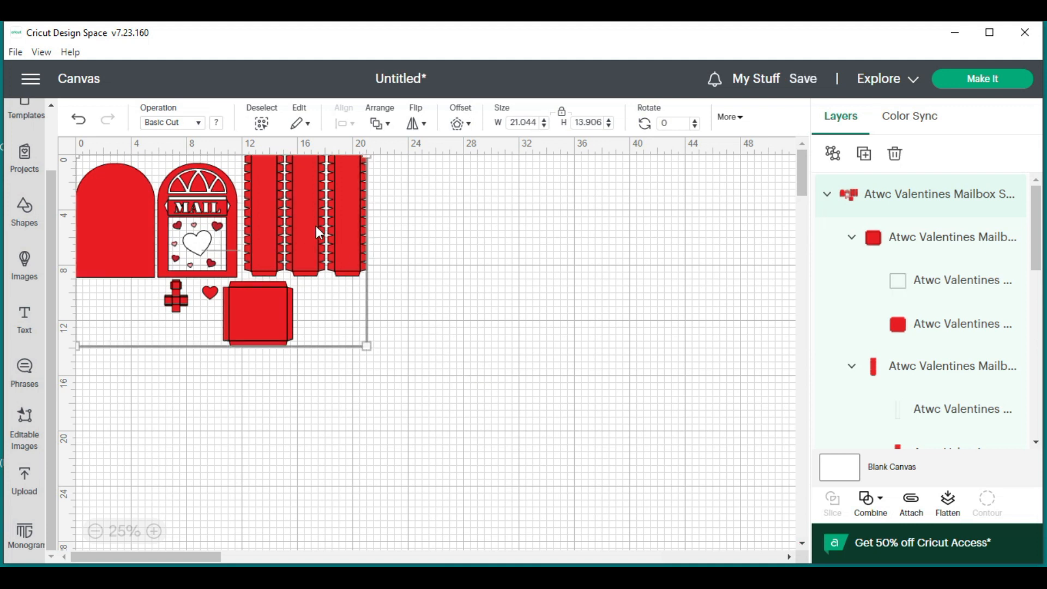
{"action": "left_click", "coordinate": [79, 123]}
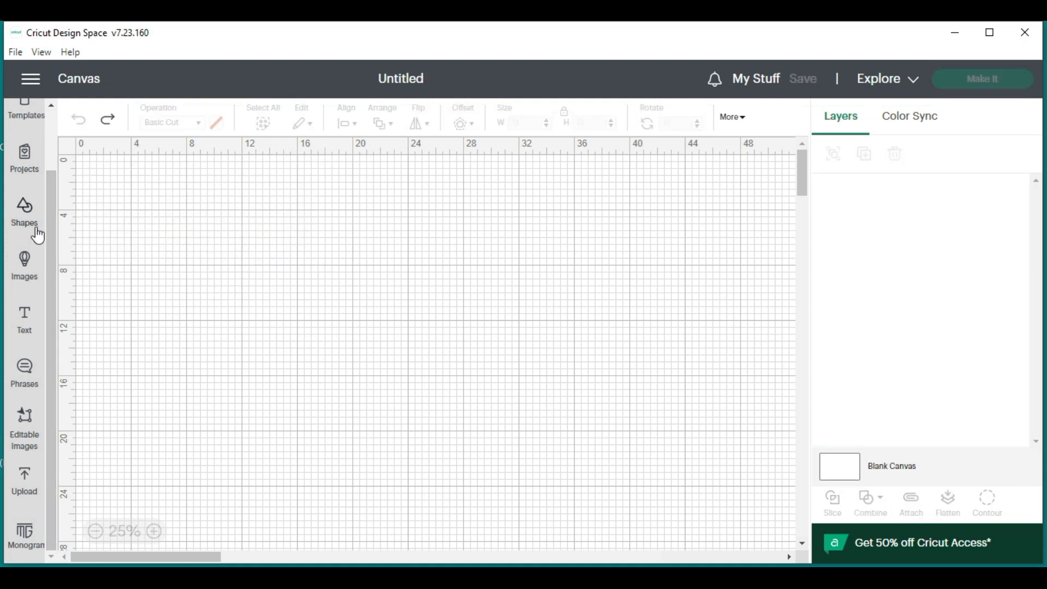
Step: Add the uploaded mailbox design from the recent uploads to the canvas again and deselect it
{"action": "left_click", "coordinate": [22, 482]}
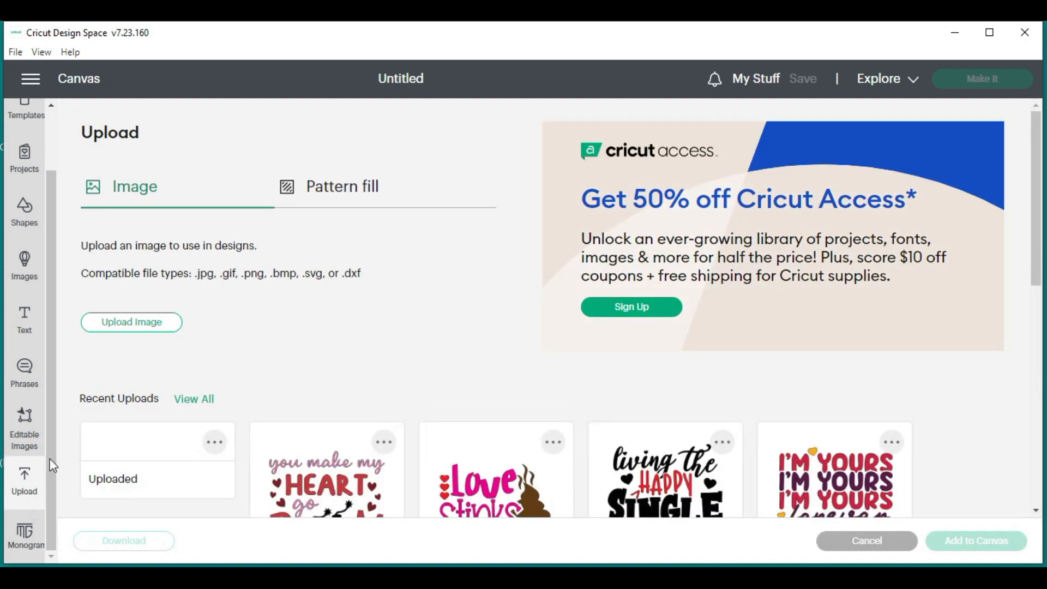
{"action": "left_click", "coordinate": [158, 474]}
{"action": "left_click", "coordinate": [980, 541]}
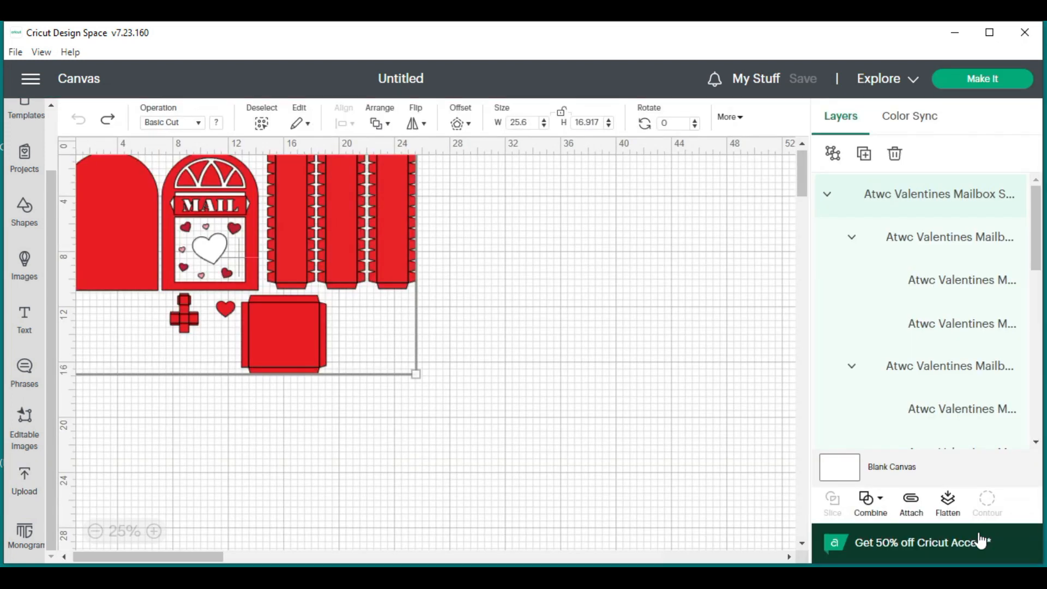
{"action": "left_click", "coordinate": [371, 409]}
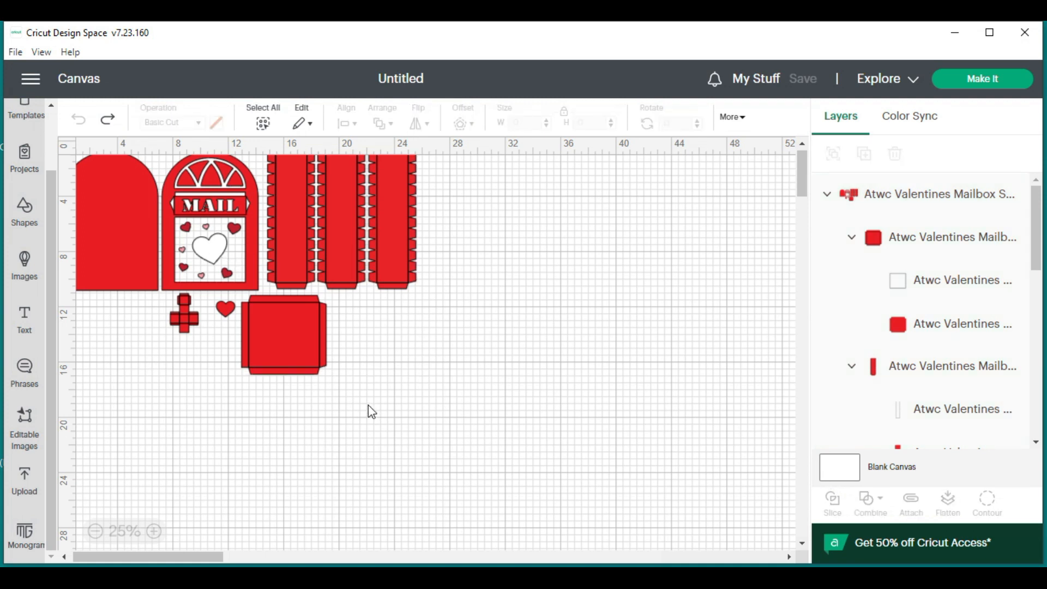
Step: Ungroup the complete mailbox design into its separate parts and deselect them
{"action": "left_click", "coordinate": [296, 208]}
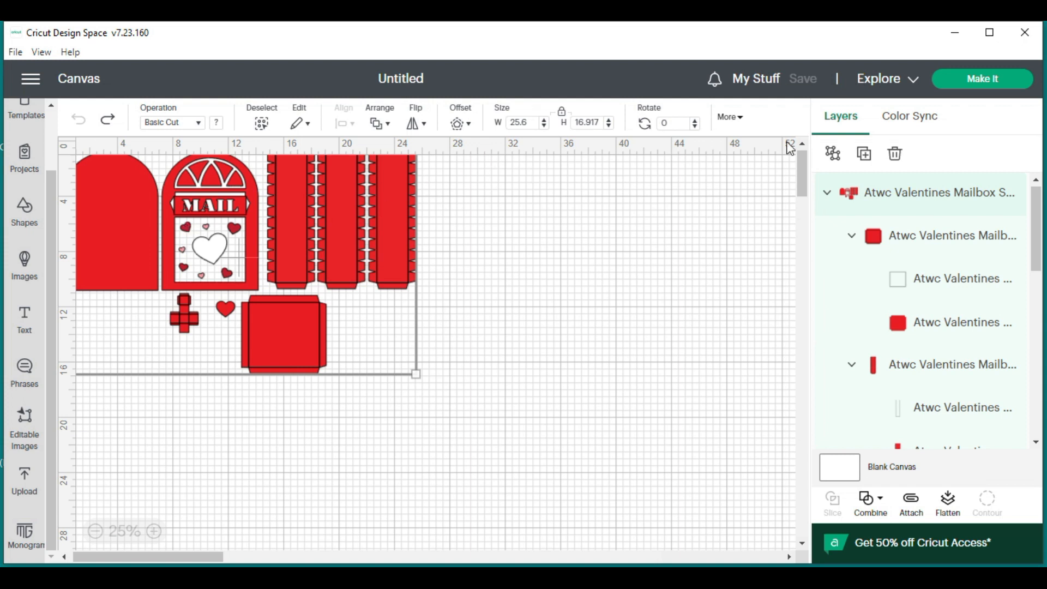
{"action": "left_click", "coordinate": [832, 160]}
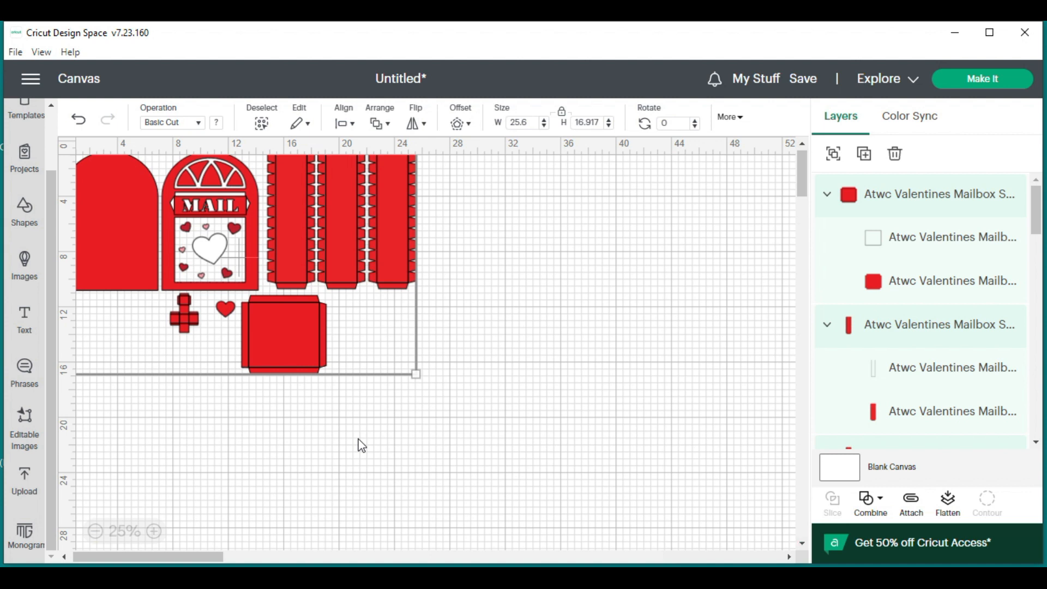
{"action": "left_click", "coordinate": [250, 459]}
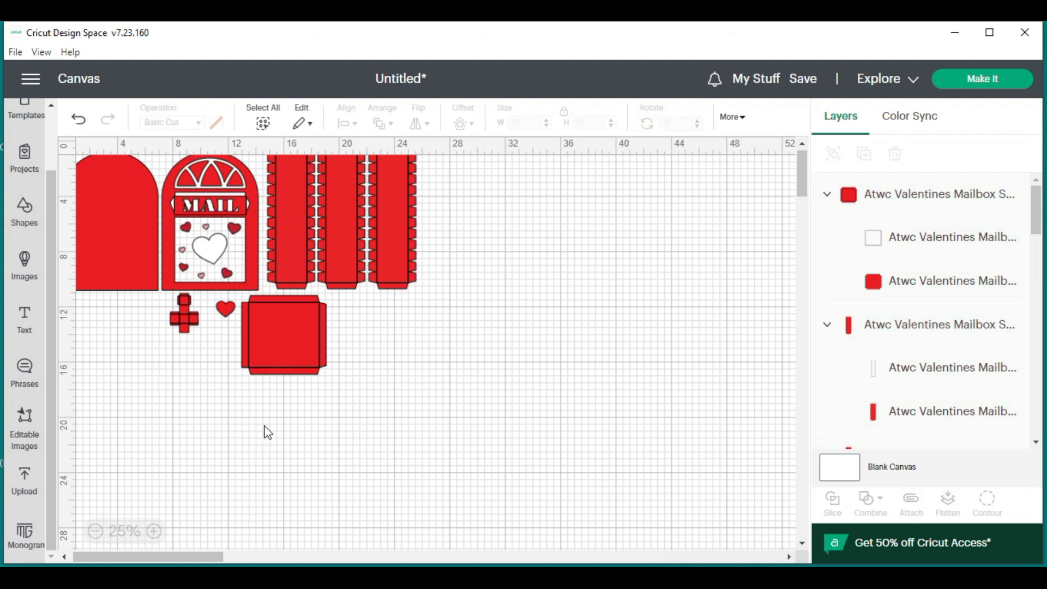
{"action": "scroll", "coordinate": [404, 349], "scroll_direction": "up", "scroll_amount": 1}
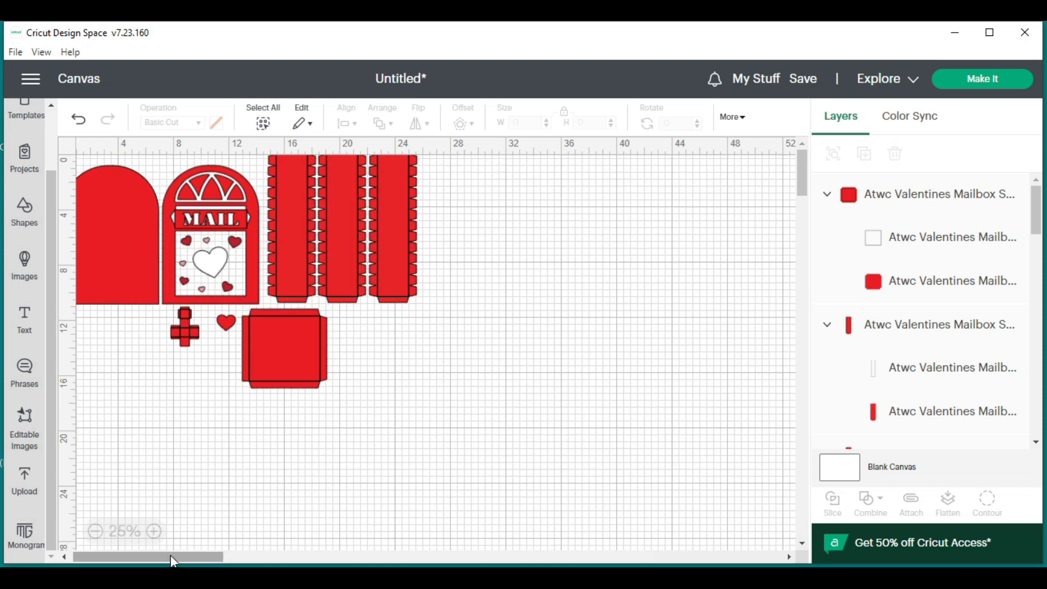
{"action": "left_click_drag", "start_coordinate": [170, 556], "coordinate": [144, 552]}
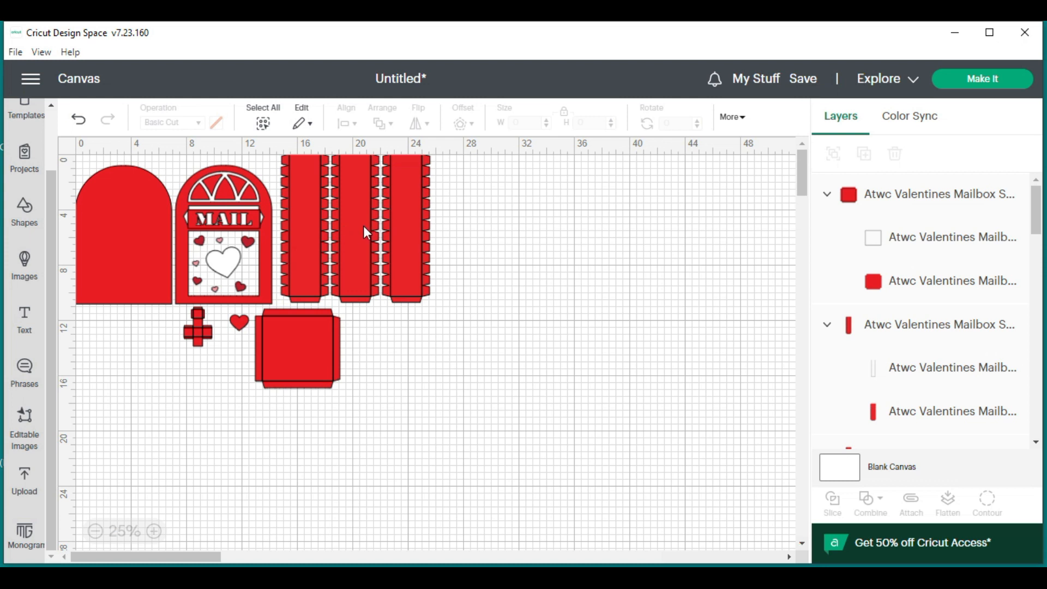
Step: Hide the solid arched back panel and the nearly square tabbed panel beneath the side strips
{"action": "left_click", "coordinate": [142, 221]}
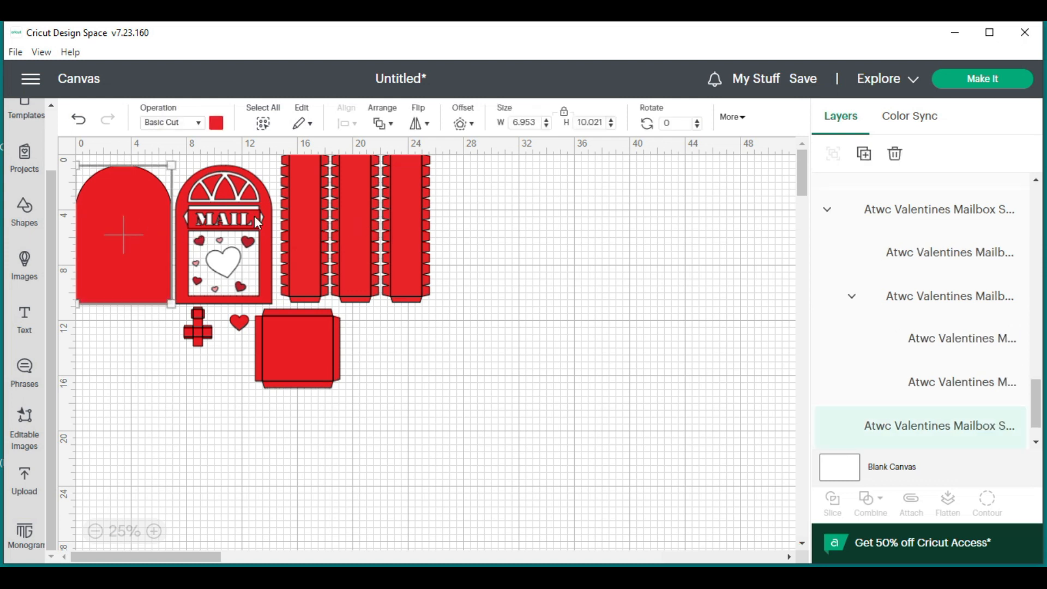
{"action": "left_click", "coordinate": [1012, 429]}
{"action": "left_click", "coordinate": [304, 357]}
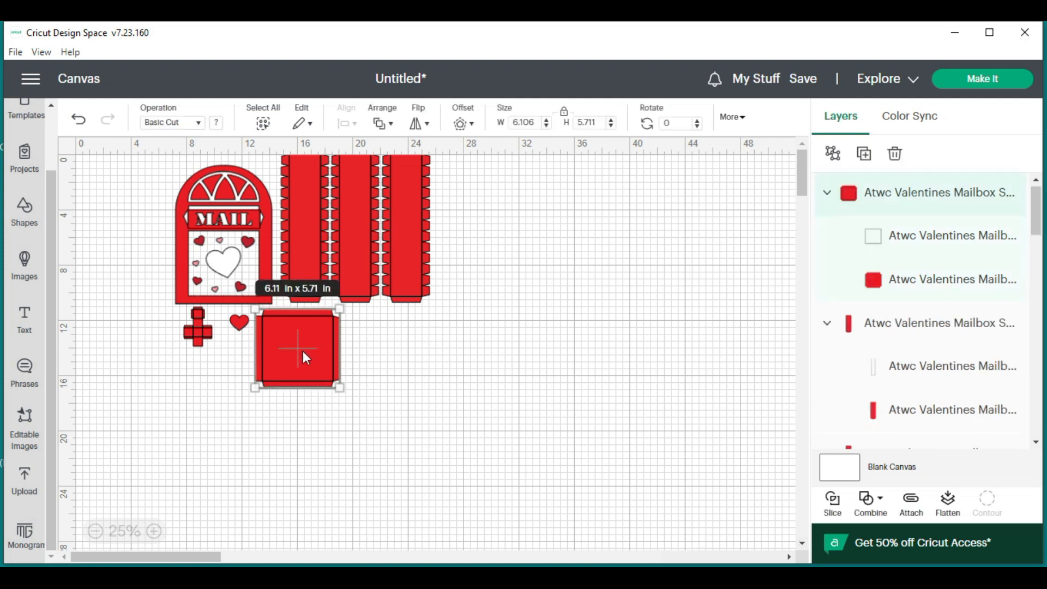
{"action": "mouse_move", "coordinate": [1013, 211]}
{"action": "left_click", "coordinate": [1012, 193]}
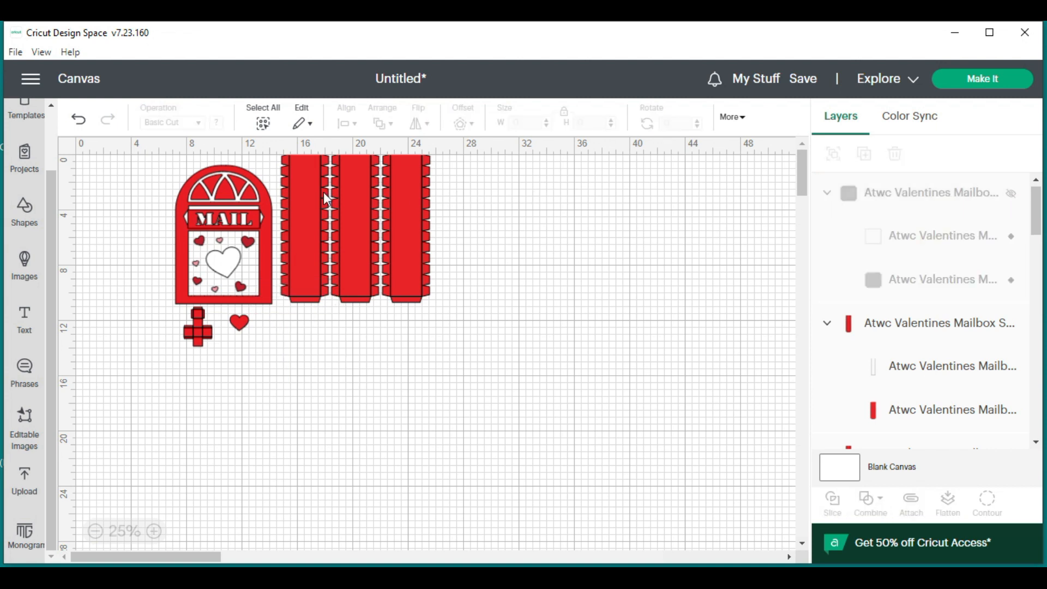
Step: Hide the white fan-shaped window, the single red heart and the cross-shaped folding piece
{"action": "left_click", "coordinate": [250, 187]}
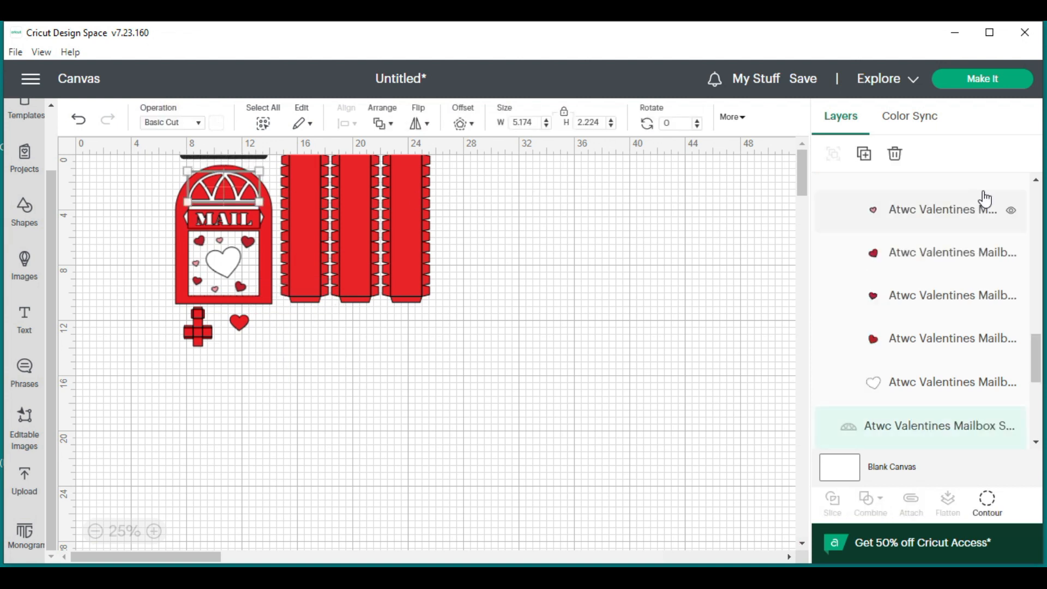
{"action": "left_click", "coordinate": [1011, 427]}
{"action": "left_click_drag", "start_coordinate": [1038, 359], "coordinate": [1038, 289]}
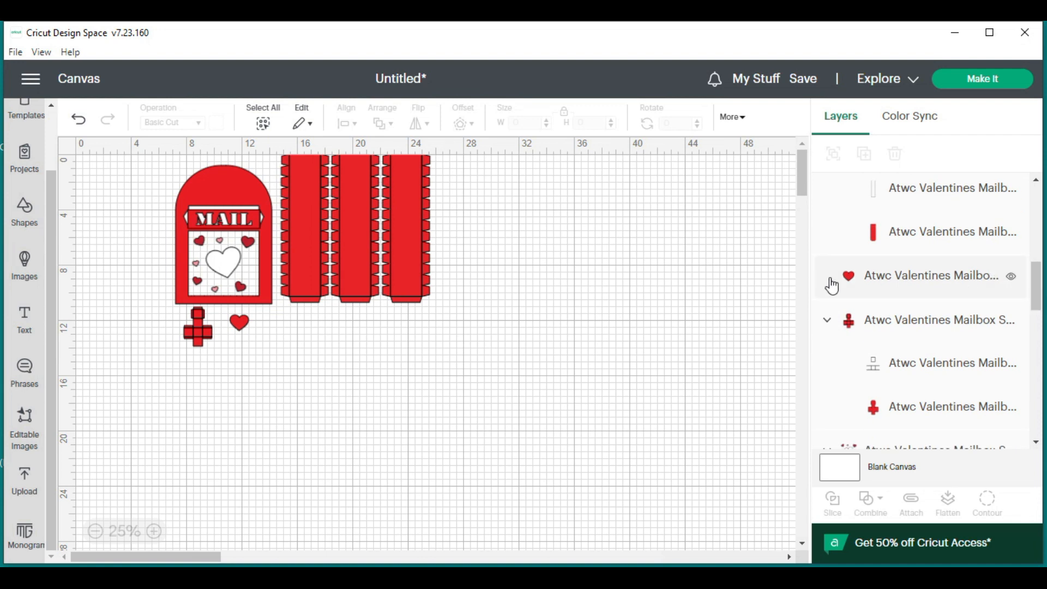
{"action": "left_click", "coordinate": [1010, 277]}
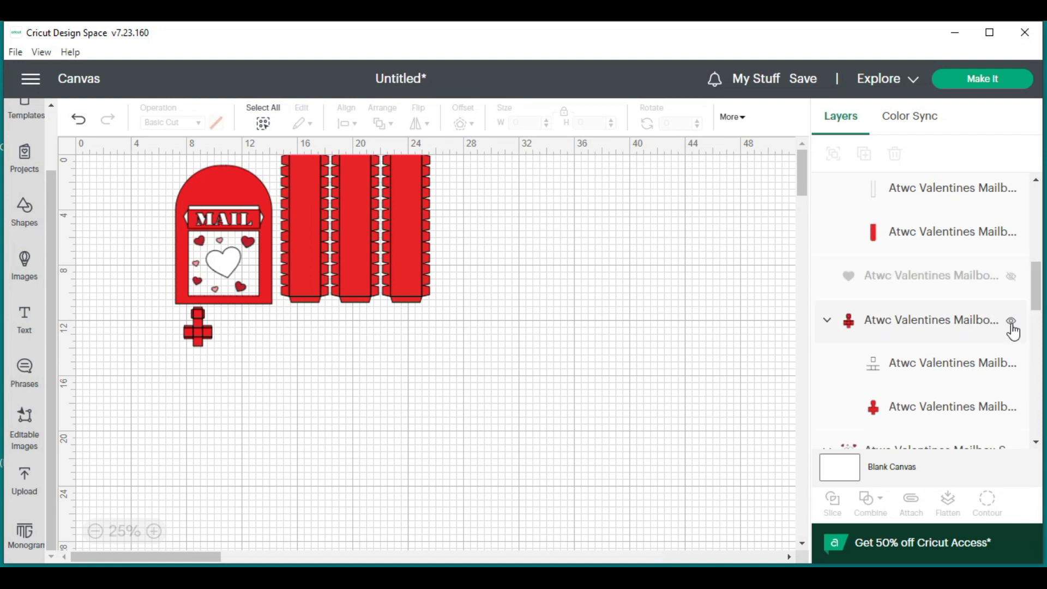
{"action": "left_click", "coordinate": [1012, 322]}
Step: Hide the group of small hearts, the MAIL plate and the arched front panel with the window opening
{"action": "left_click_drag", "start_coordinate": [1032, 300], "coordinate": [1032, 324]}
{"action": "left_click", "coordinate": [1012, 317]}
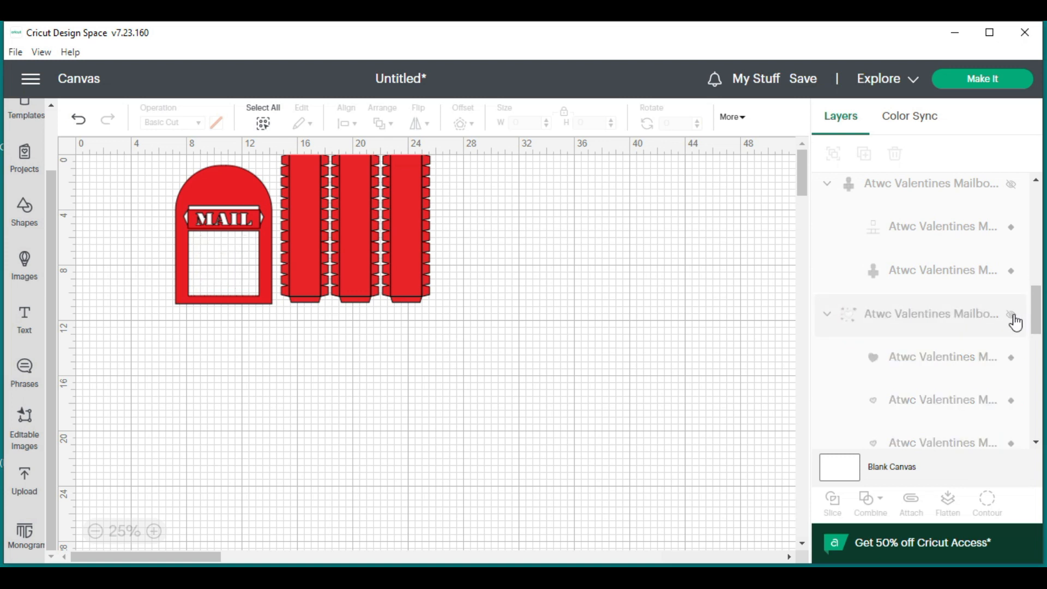
{"action": "left_click_drag", "start_coordinate": [1036, 314], "coordinate": [1040, 385]}
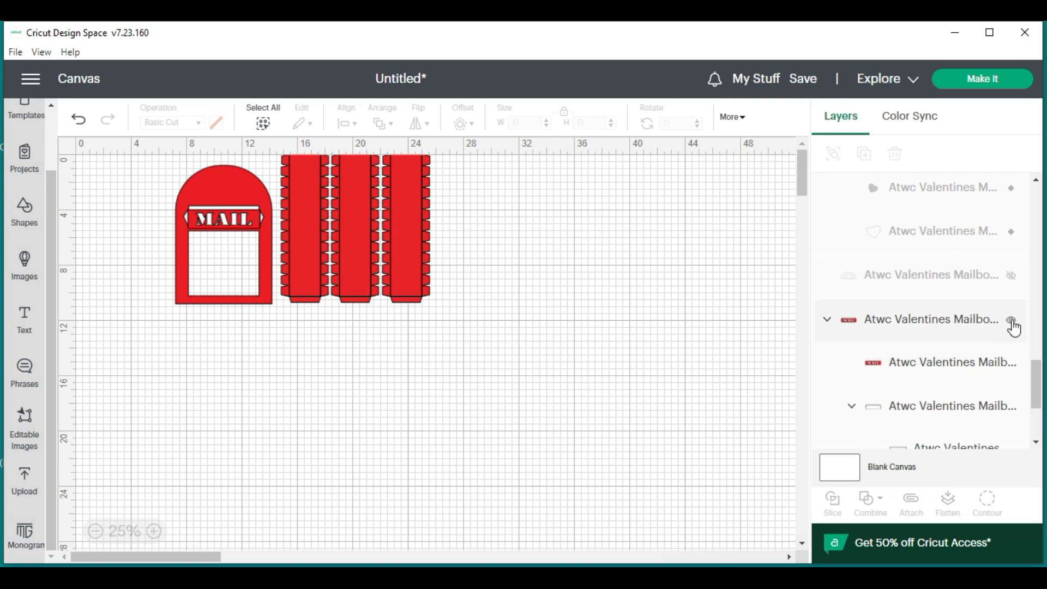
{"action": "left_click", "coordinate": [1012, 322]}
{"action": "left_click_drag", "start_coordinate": [1039, 392], "coordinate": [1038, 431]}
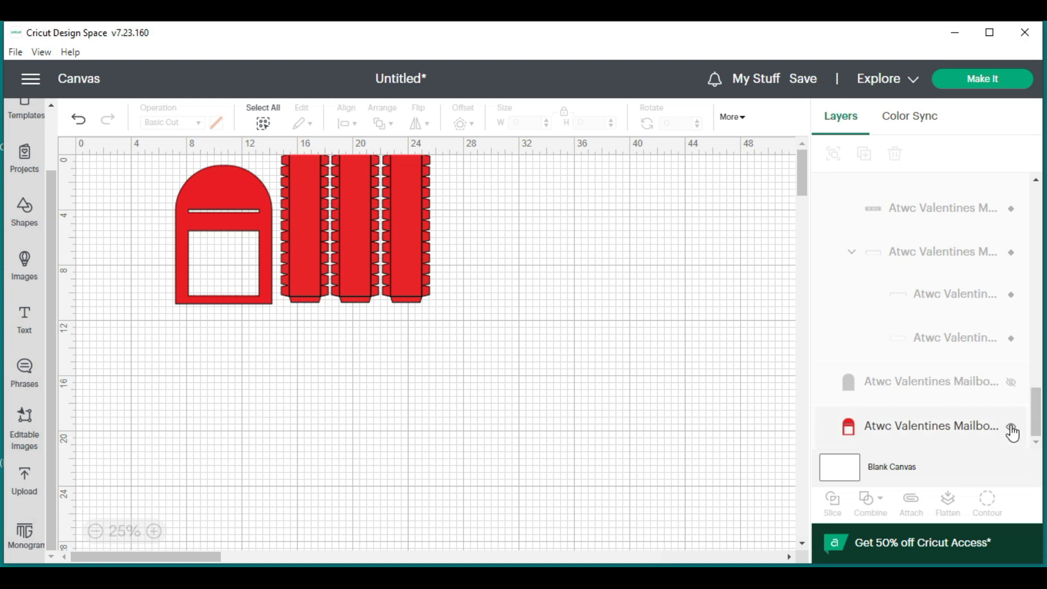
{"action": "left_click", "coordinate": [1012, 428]}
Step: Change the inner fold lines of the leftmost tabbed side strip to the Score operation and deselect it
{"action": "left_click_drag", "start_coordinate": [1037, 423], "coordinate": [1028, 230]}
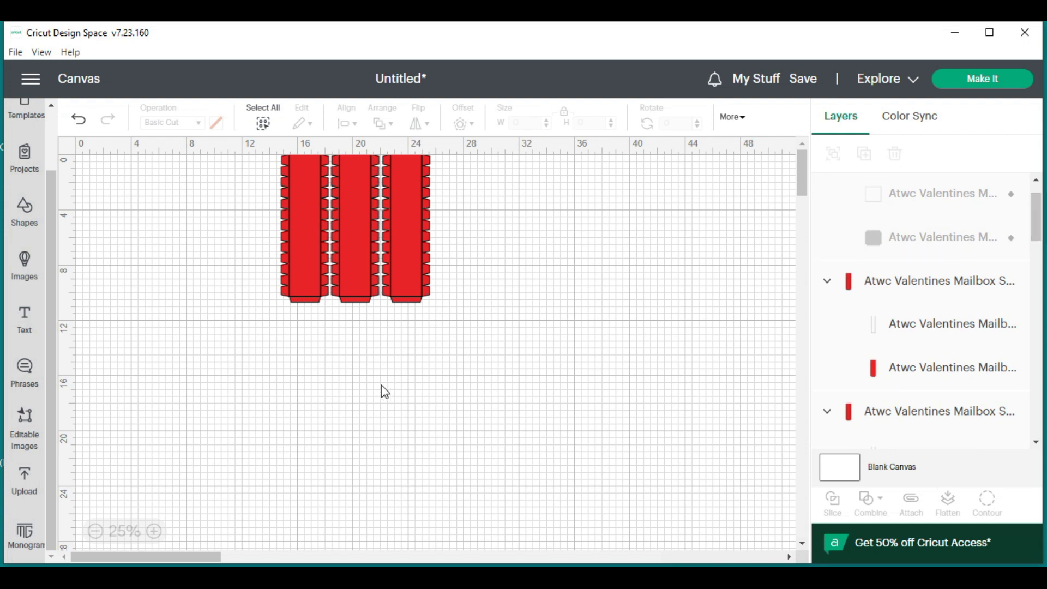
{"action": "left_click", "coordinate": [310, 222]}
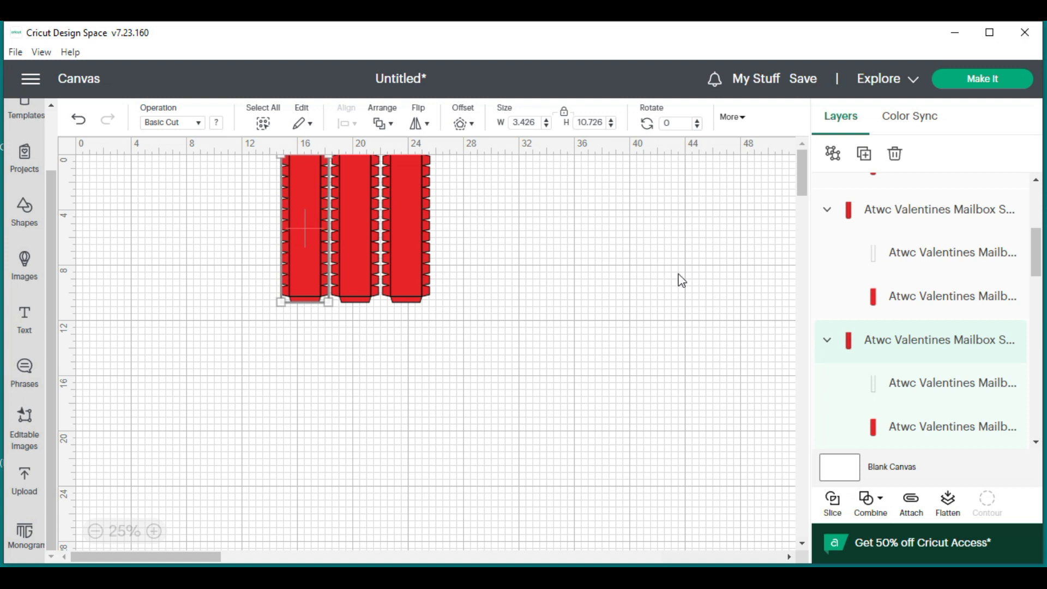
{"action": "left_click", "coordinate": [926, 391]}
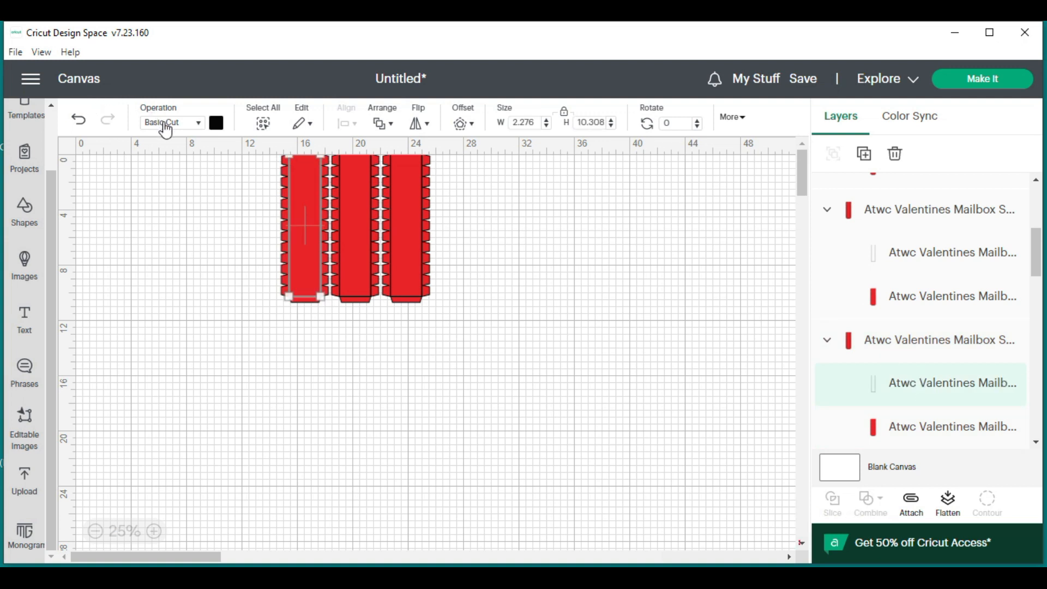
{"action": "left_click", "coordinate": [199, 125]}
{"action": "left_click", "coordinate": [193, 254]}
{"action": "left_click", "coordinate": [358, 344]}
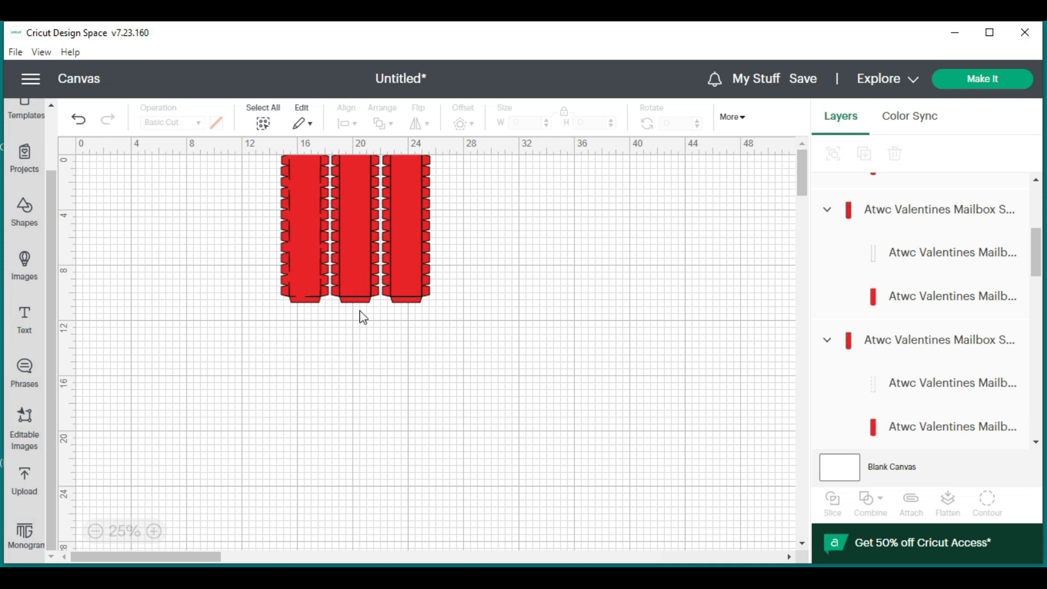
Step: Change the inner fold lines of the middle tabbed side strip to the Score operation and deselect it
{"action": "left_click", "coordinate": [359, 256]}
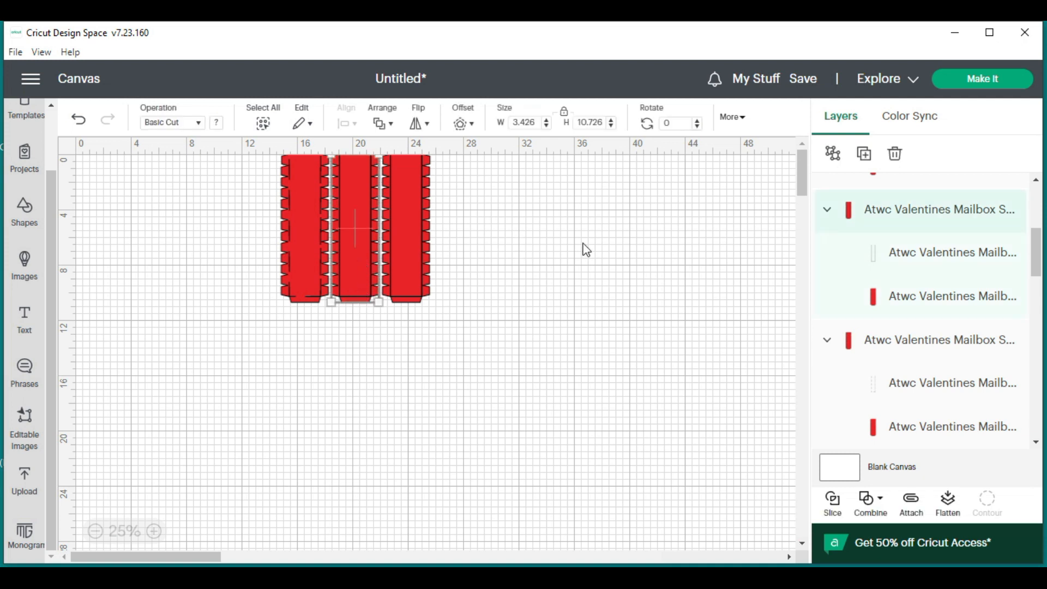
{"action": "left_click", "coordinate": [921, 258]}
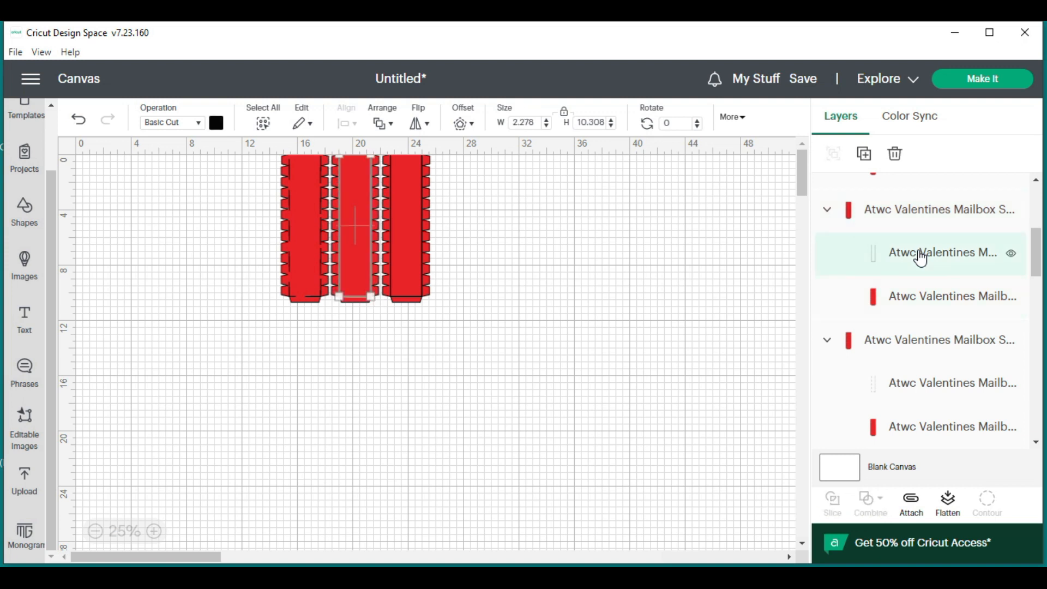
{"action": "left_click", "coordinate": [175, 125]}
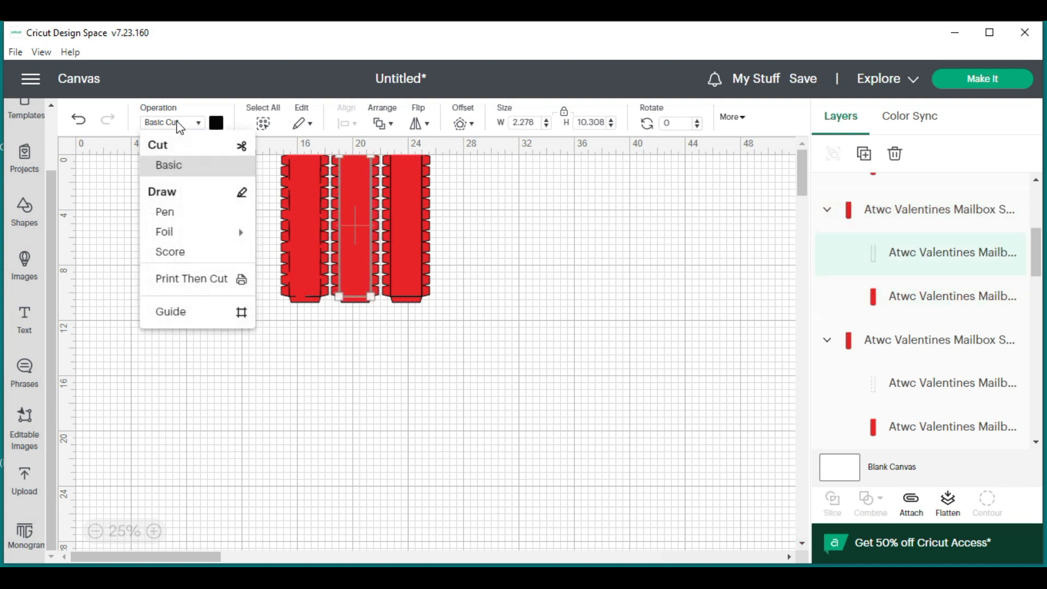
{"action": "left_click", "coordinate": [189, 261]}
{"action": "left_click", "coordinate": [424, 334]}
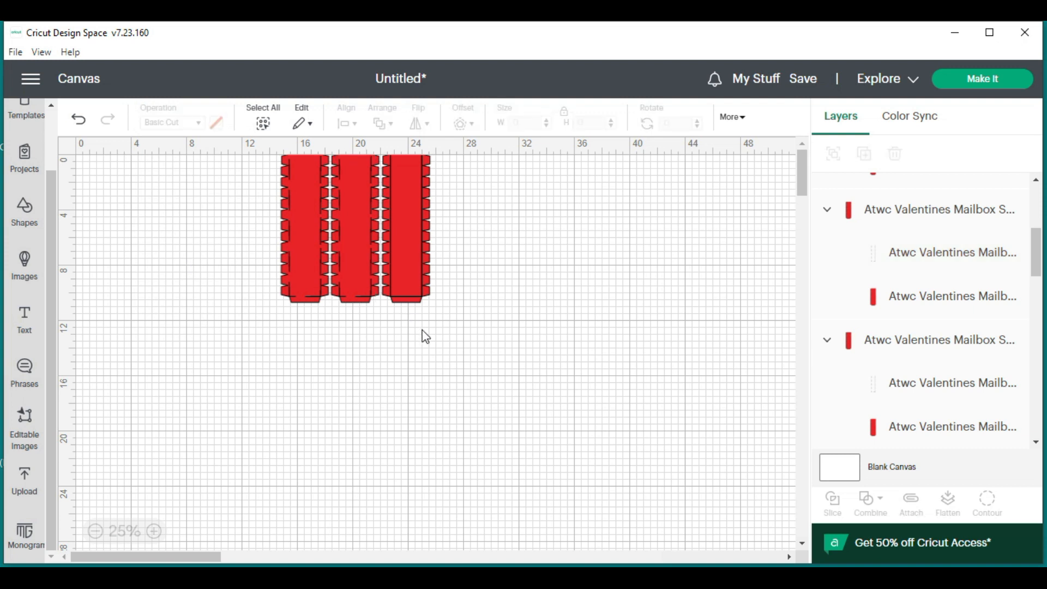
Step: Change the inner fold lines of the rightmost tabbed side strip to the Score operation and deselect it
{"action": "left_click", "coordinate": [421, 225]}
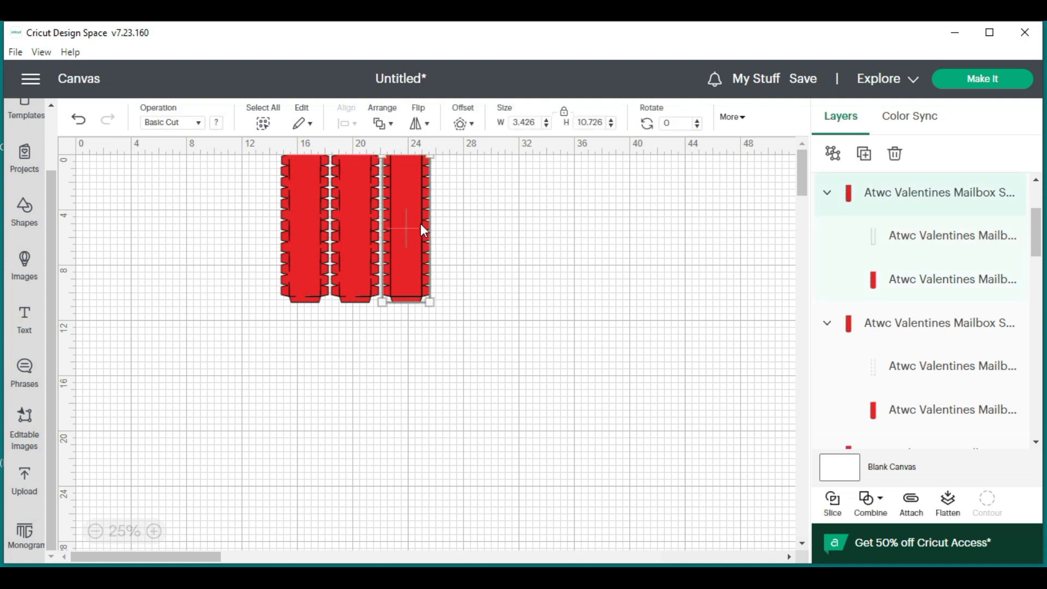
{"action": "left_click", "coordinate": [920, 243]}
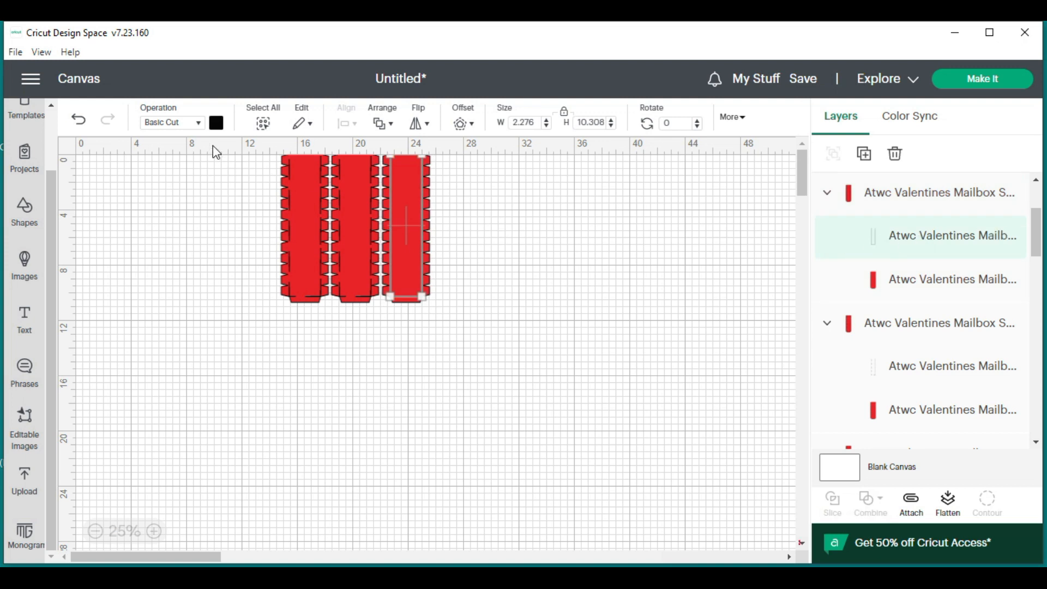
{"action": "left_click", "coordinate": [175, 125]}
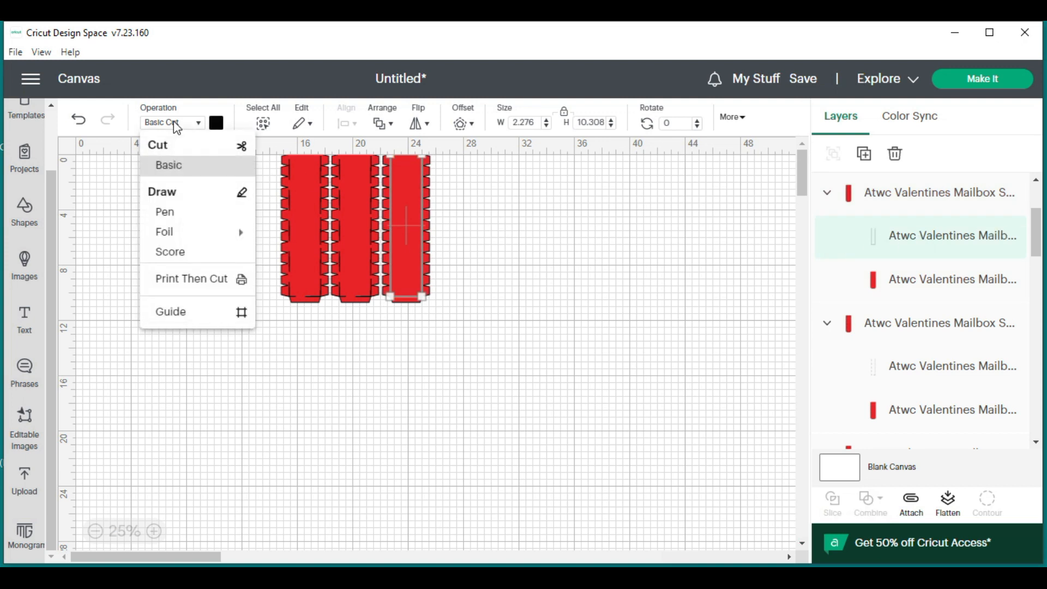
{"action": "left_click", "coordinate": [182, 257]}
{"action": "left_click", "coordinate": [436, 364]}
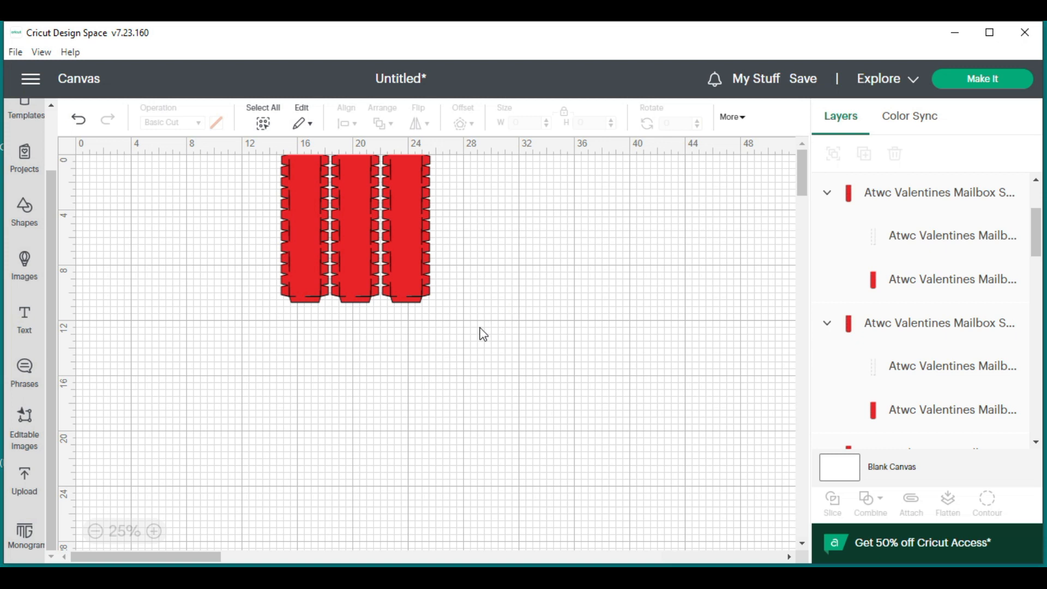
Step: Attach all three tabbed side strips together with their score lines
{"action": "left_click_drag", "start_coordinate": [452, 313], "coordinate": [263, 155]}
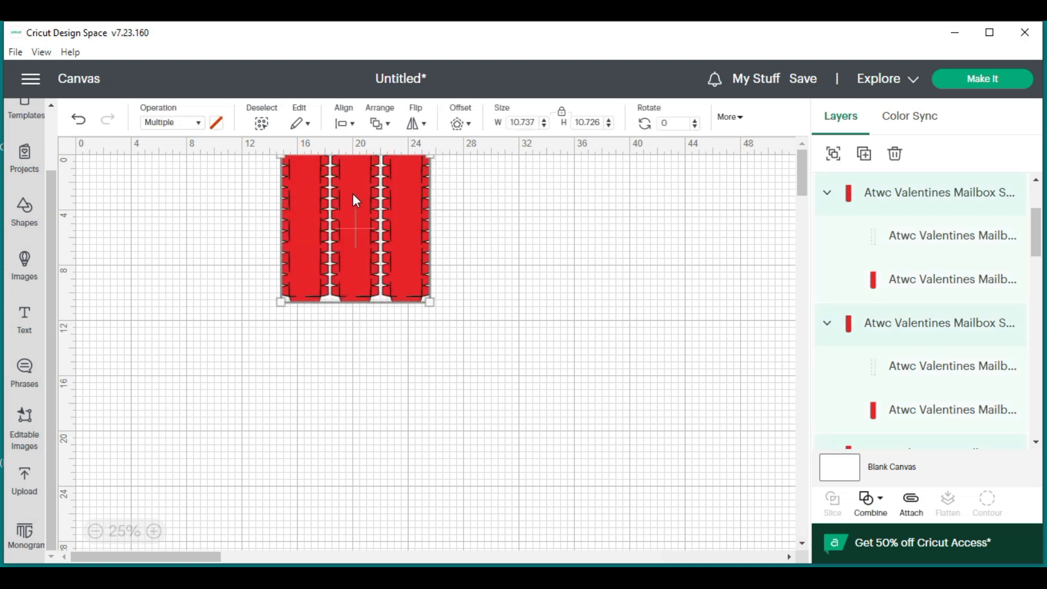
{"action": "right_click", "coordinate": [357, 173]}
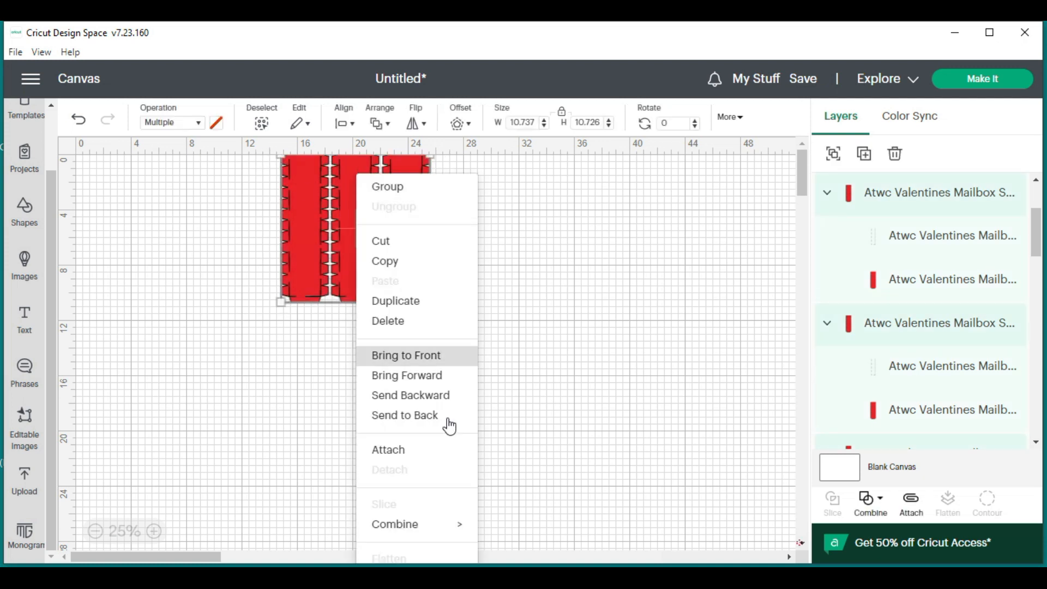
{"action": "left_click", "coordinate": [421, 452]}
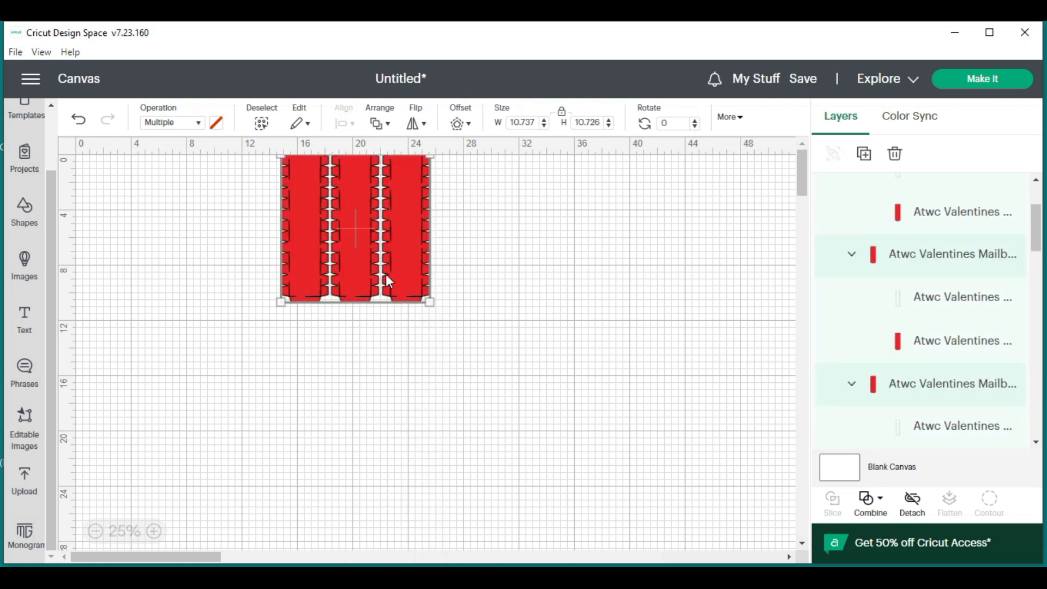
{"action": "left_click_drag", "start_coordinate": [1037, 238], "coordinate": [1042, 191]}
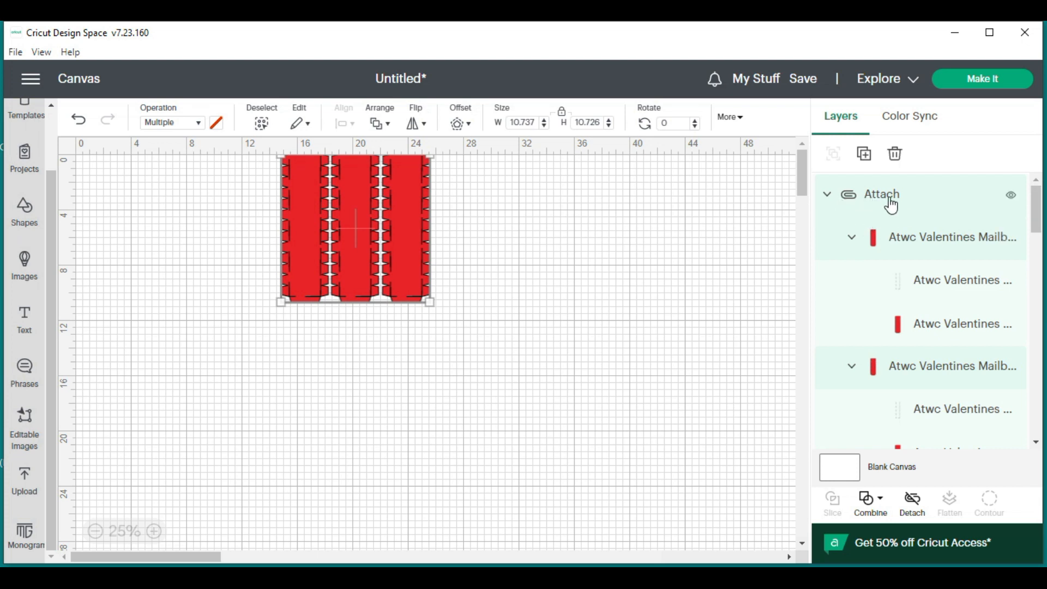
Step: Send the attached side strips through the 12 in x 12 in mat preview to the cutting setup and return to the canvas
{"action": "left_click", "coordinate": [985, 82]}
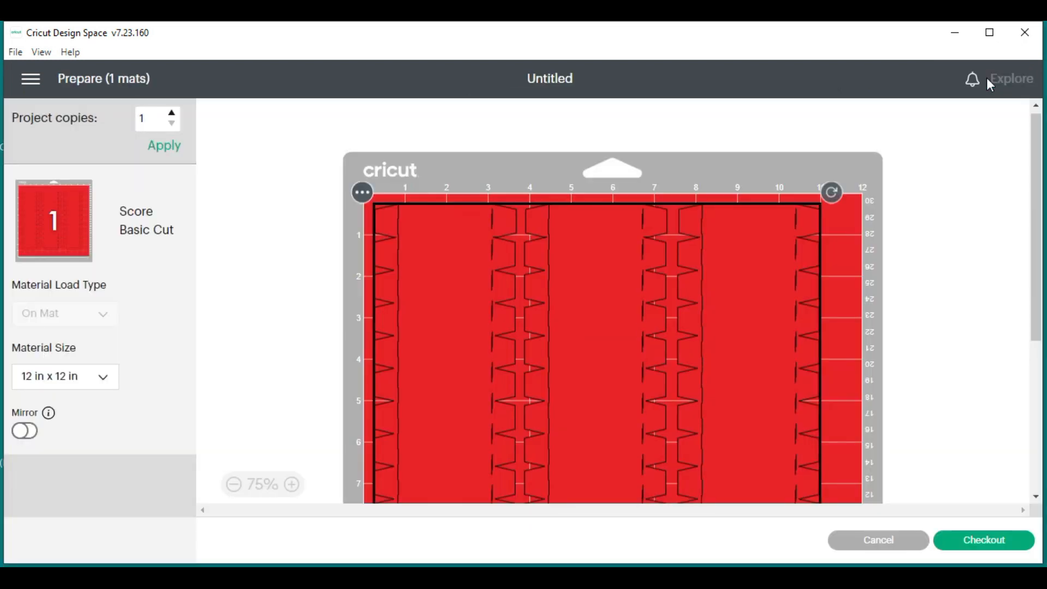
{"action": "scroll", "coordinate": [1038, 232], "scroll_direction": "down", "scroll_amount": 3}
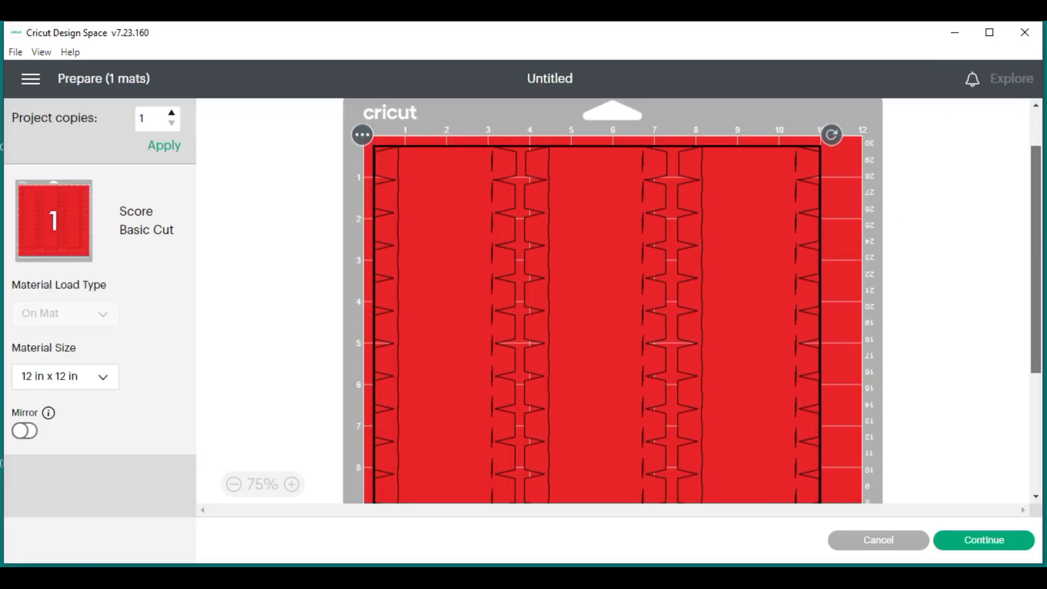
{"action": "scroll", "coordinate": [1033, 289], "scroll_direction": "down", "scroll_amount": 2}
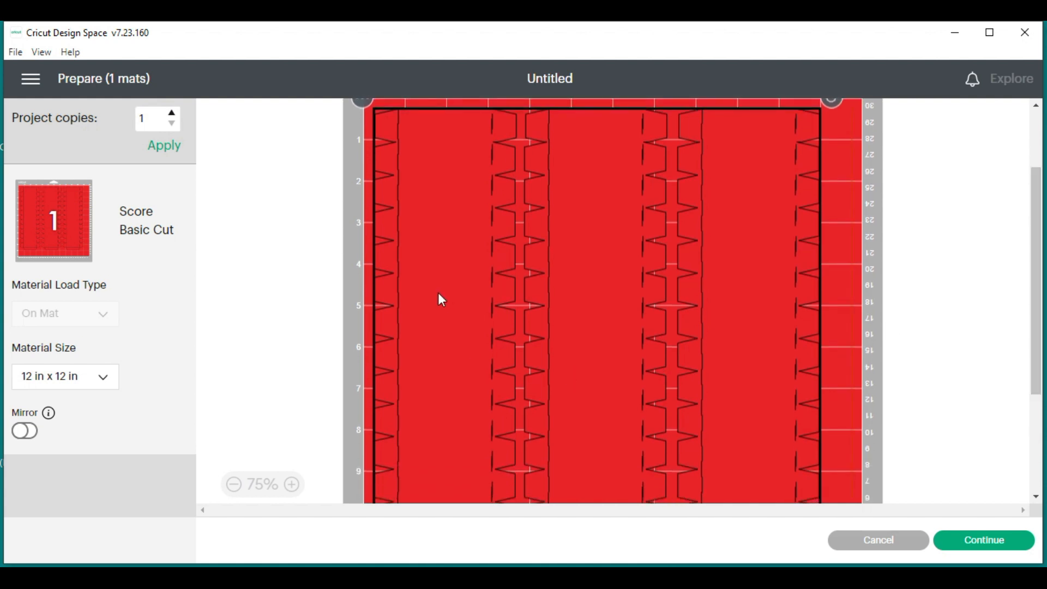
{"action": "left_click", "coordinate": [706, 376]}
{"action": "left_click", "coordinate": [983, 532]}
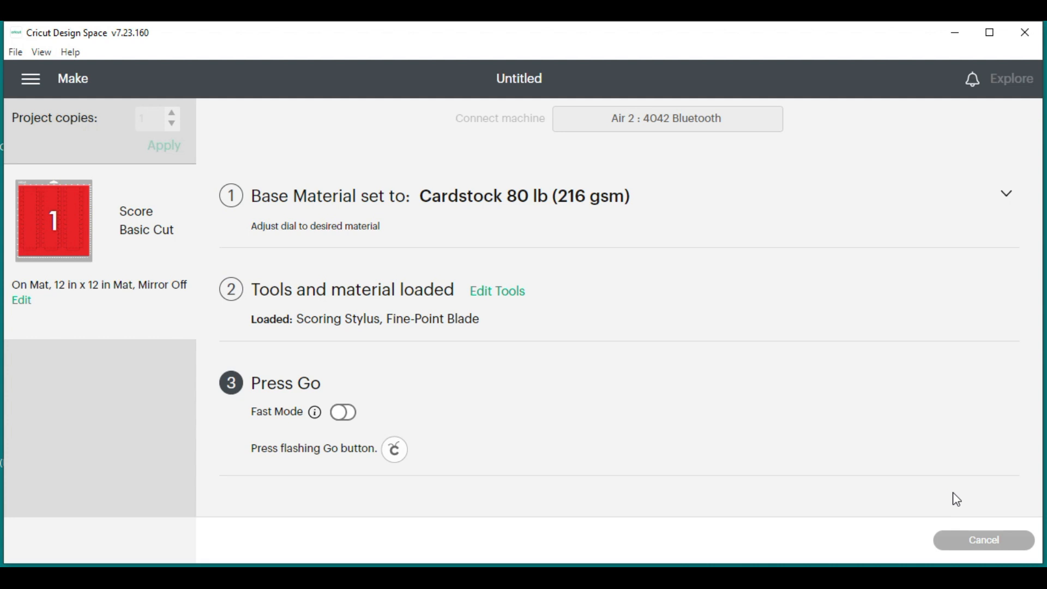
{"action": "left_click", "coordinate": [964, 546]}
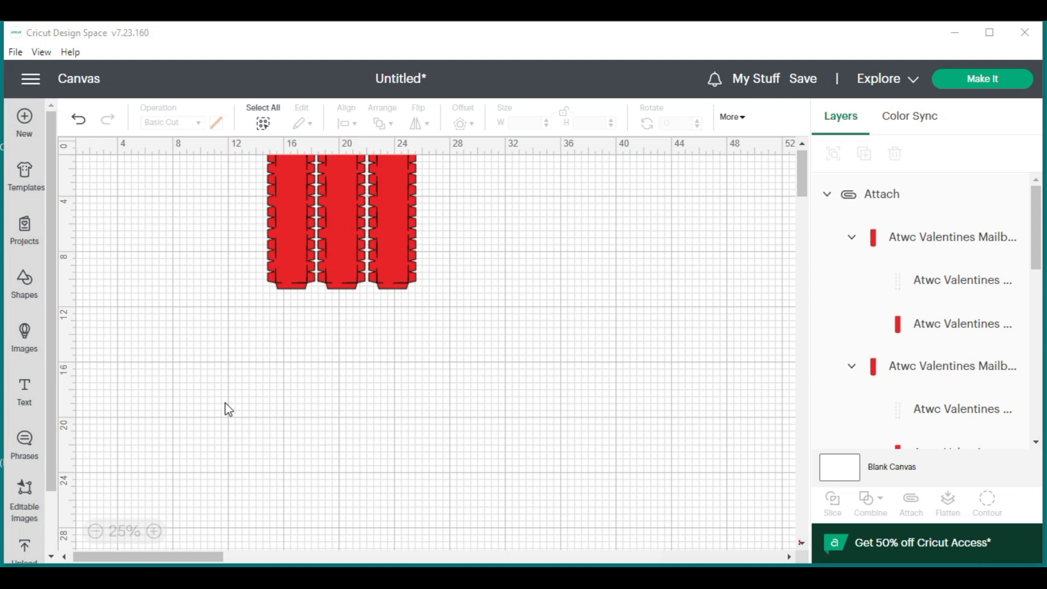
Step: Undo the attachment of the three side strips and delete them from the canvas
{"action": "left_click", "coordinate": [331, 229]}
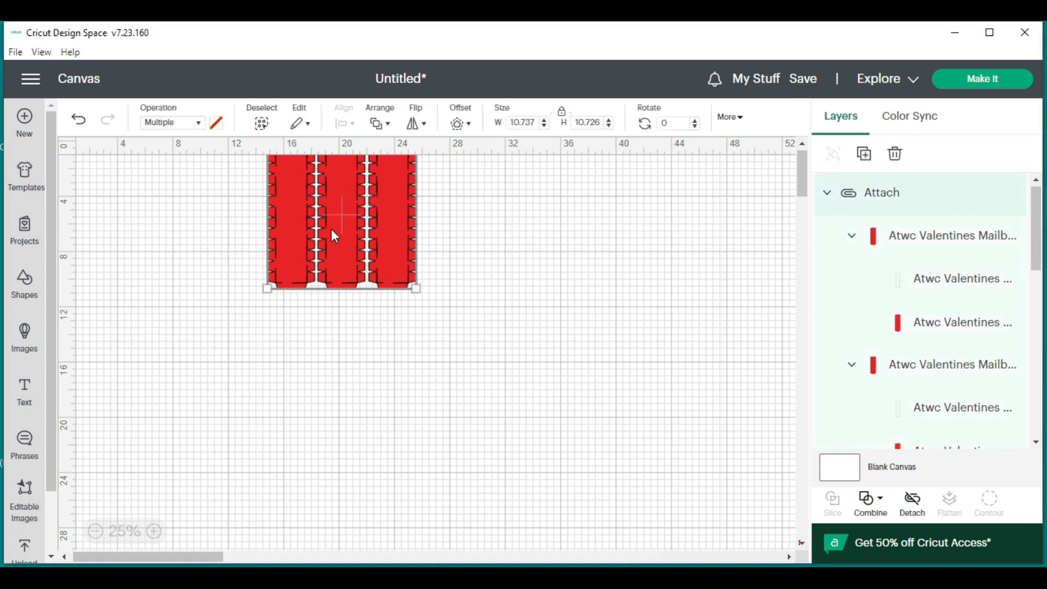
{"action": "left_click", "coordinate": [80, 120]}
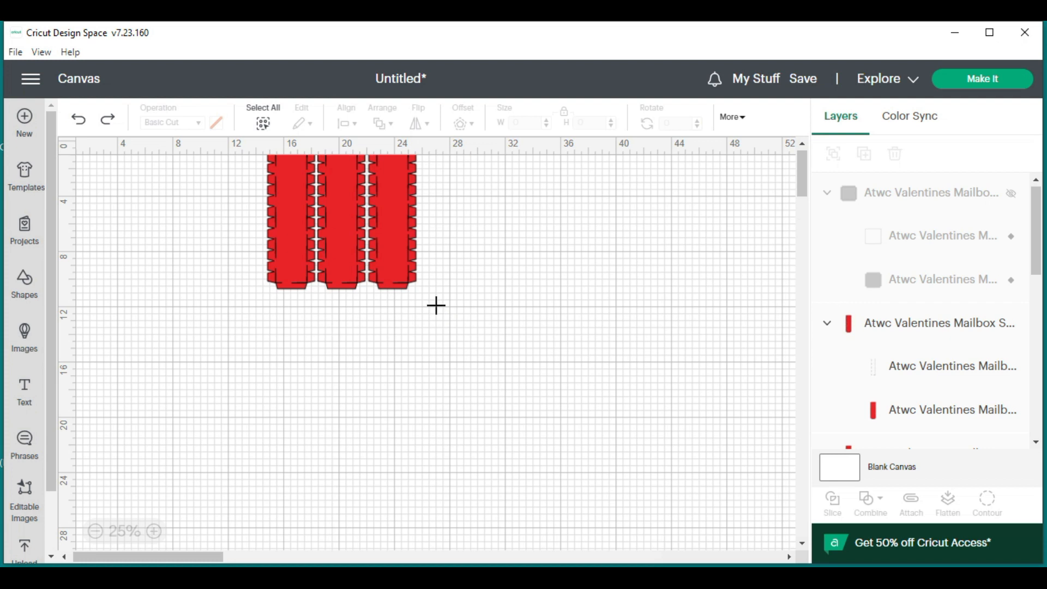
{"action": "left_click_drag", "start_coordinate": [436, 310], "coordinate": [269, 240]}
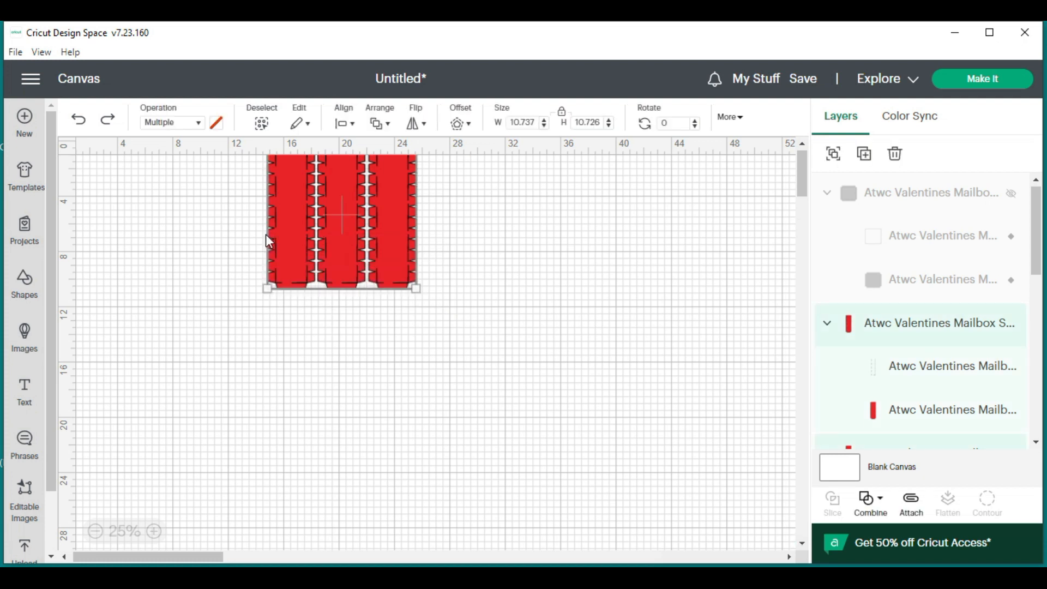
{"action": "key", "text": "Delete"}
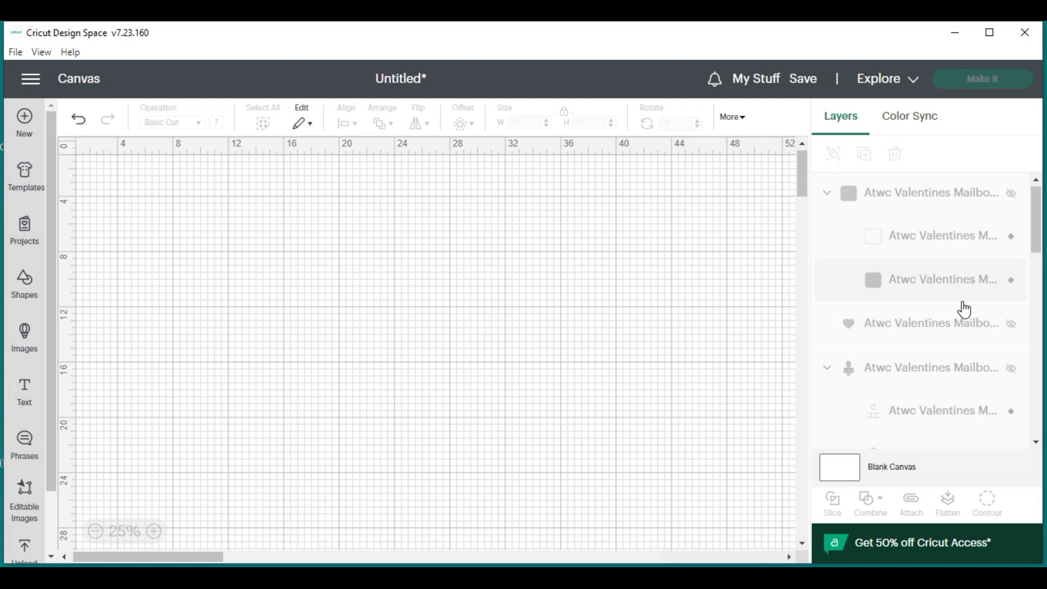
Step: Unhide the arched front panel with the window opening and the solid arched back panel
{"action": "scroll", "coordinate": [964, 310], "scroll_direction": "down", "scroll_amount": 5}
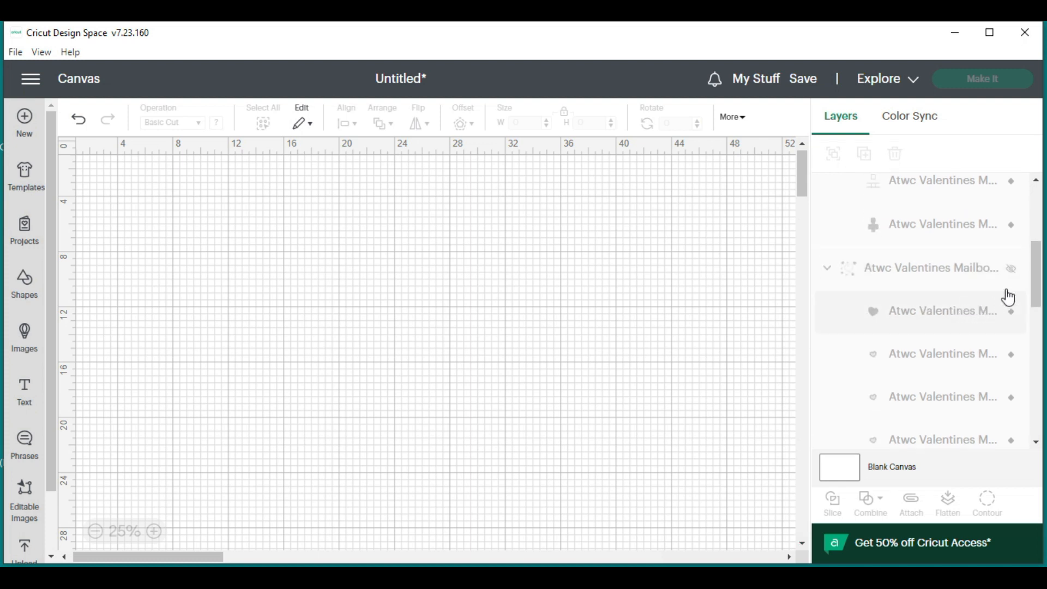
{"action": "left_click_drag", "start_coordinate": [1036, 275], "coordinate": [1034, 321]}
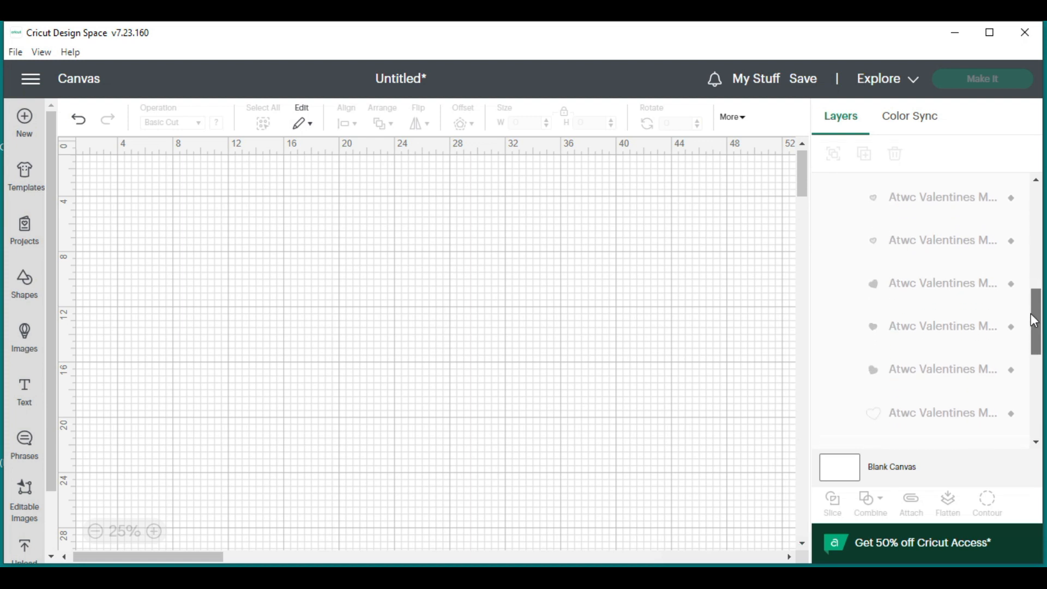
{"action": "left_click_drag", "start_coordinate": [1031, 314], "coordinate": [1021, 400]}
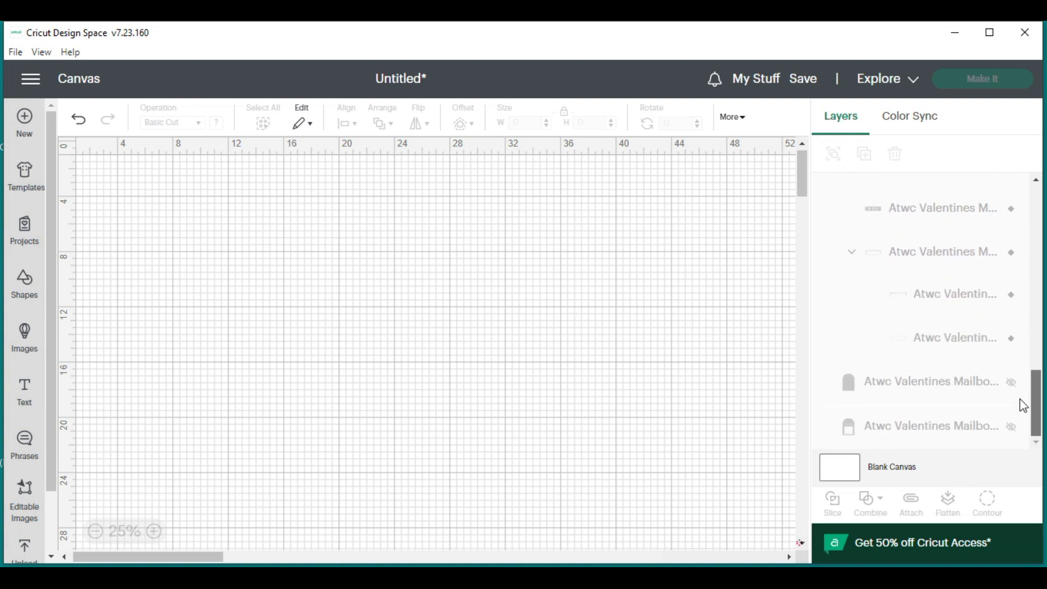
{"action": "left_click", "coordinate": [1011, 427]}
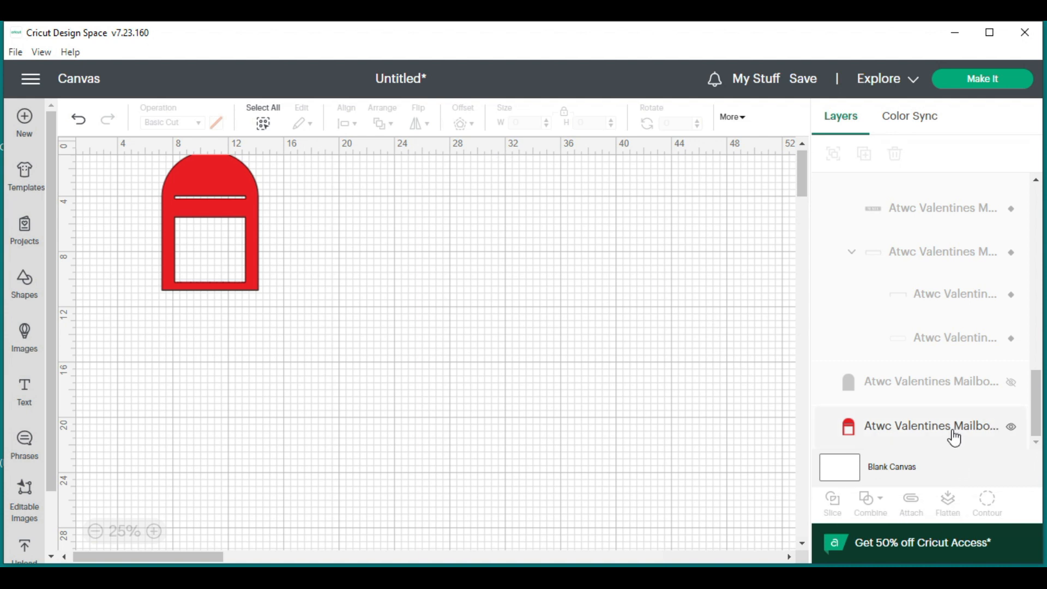
{"action": "left_click", "coordinate": [1010, 385]}
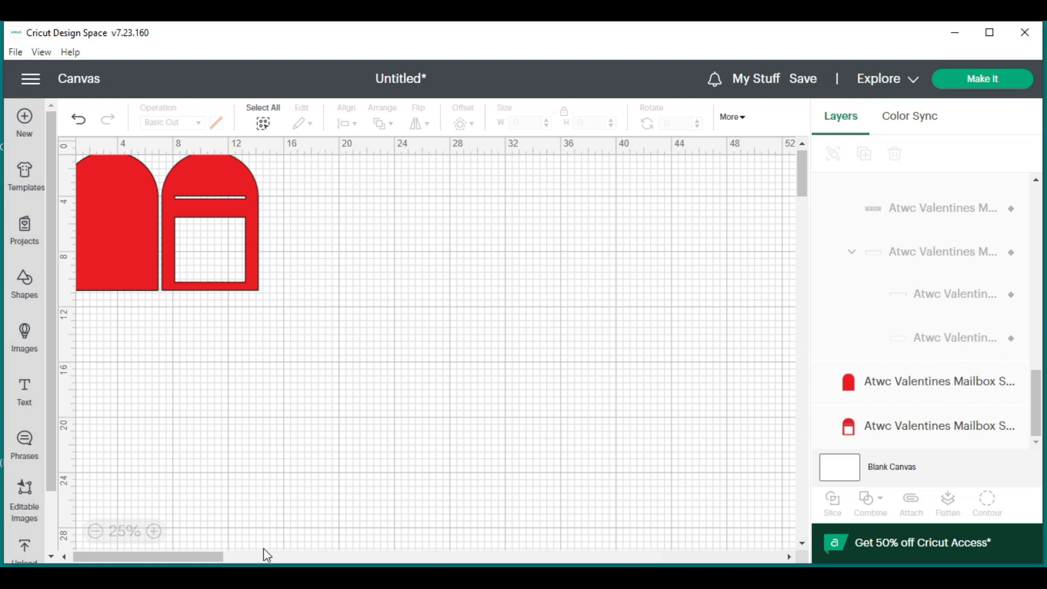
{"action": "left_click_drag", "start_coordinate": [211, 556], "coordinate": [178, 561]}
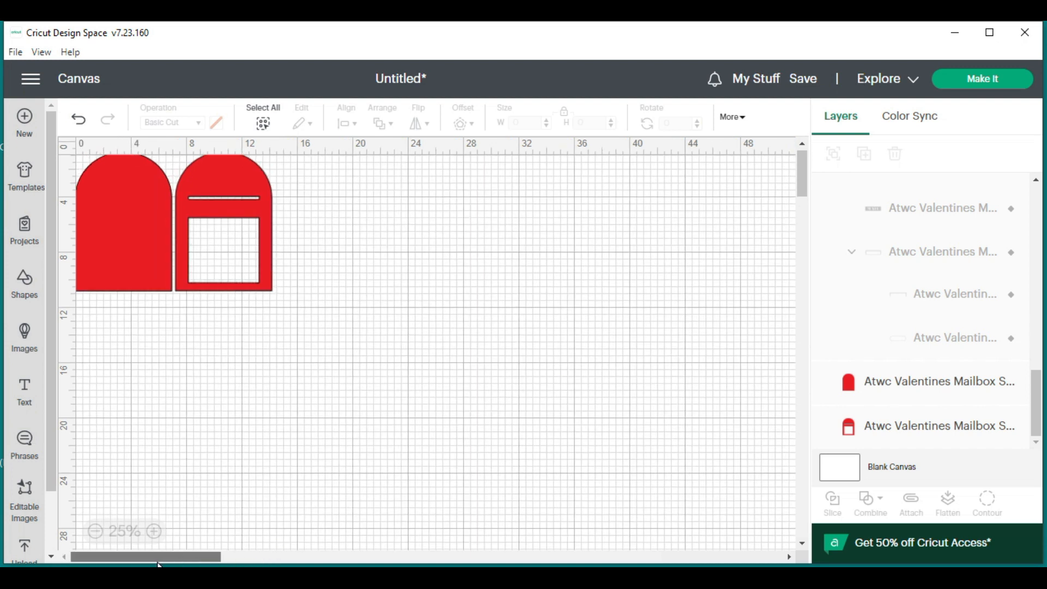
Step: Open the mat preview for the two arched panels and check the layout of both 12 in x 12 in mats
{"action": "left_click", "coordinate": [1001, 86]}
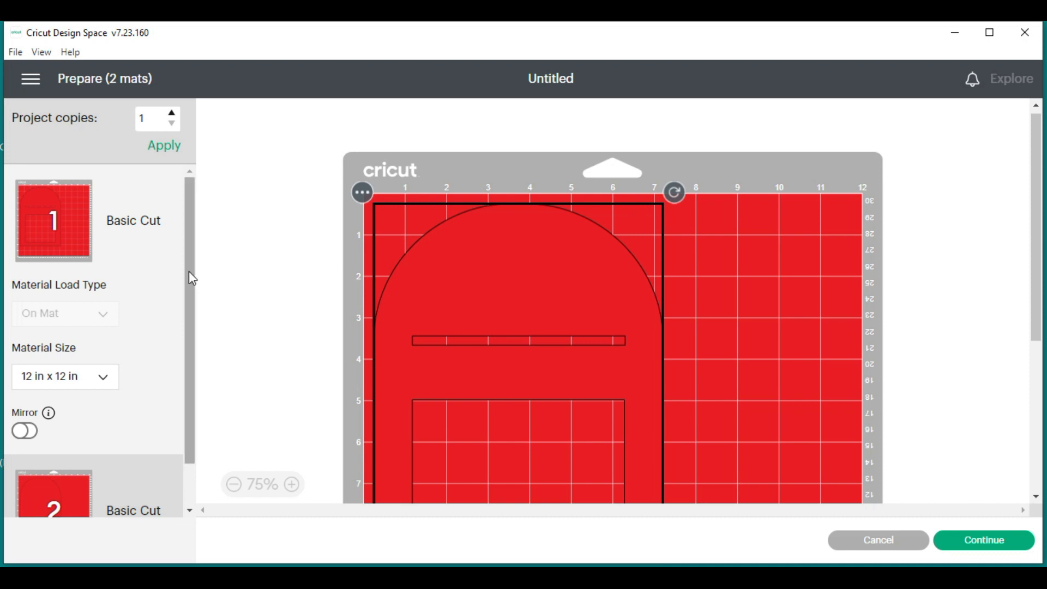
{"action": "scroll", "coordinate": [188, 271], "scroll_direction": "down", "scroll_amount": 2}
{"action": "scroll", "coordinate": [185, 235], "scroll_direction": "up", "scroll_amount": 2}
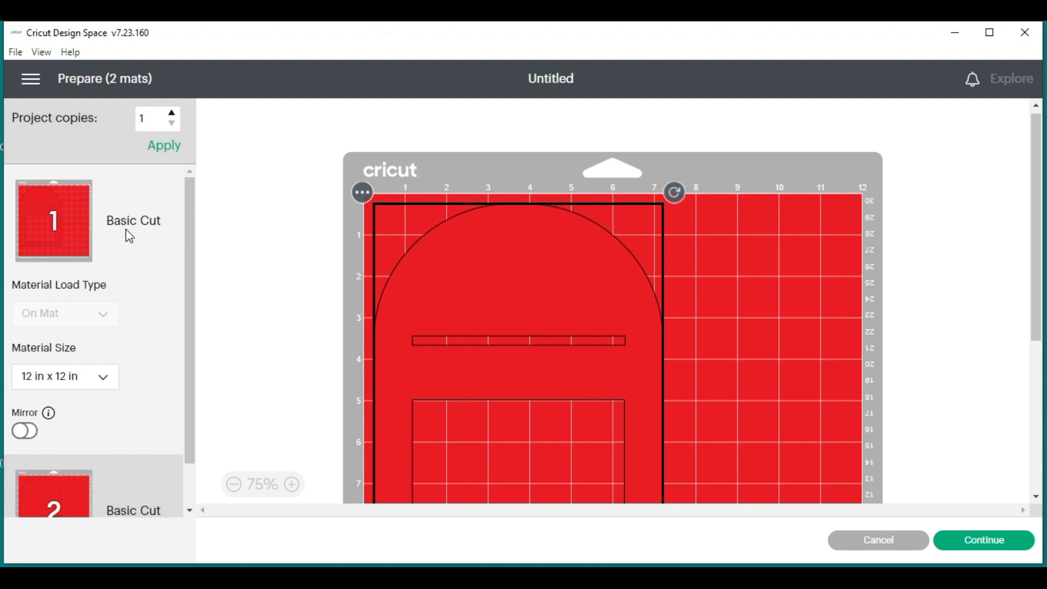
{"action": "left_click_drag", "start_coordinate": [191, 229], "coordinate": [188, 267]}
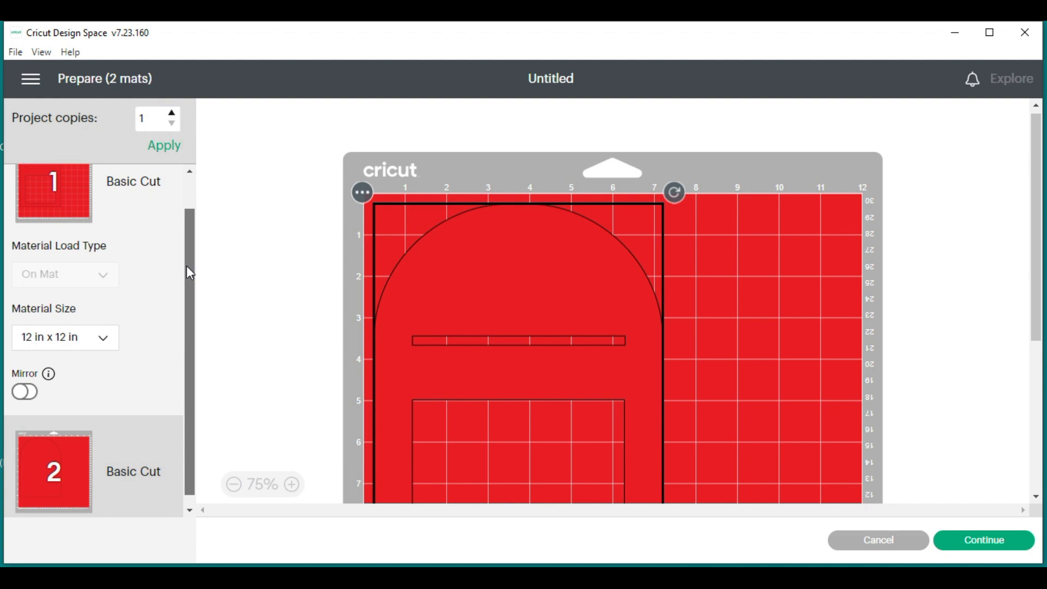
{"action": "left_click", "coordinate": [57, 462]}
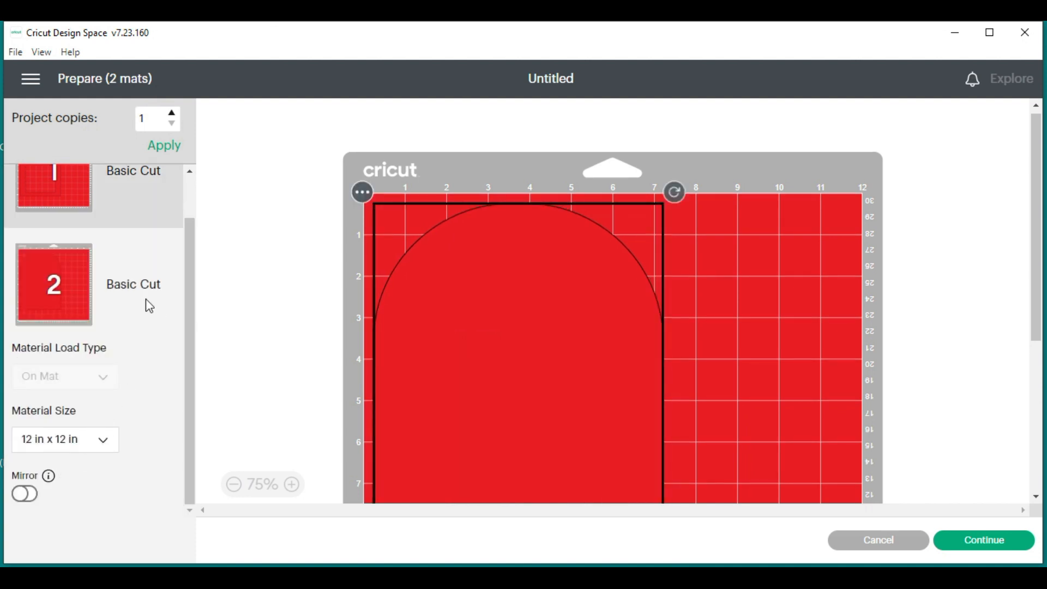
{"action": "left_click_drag", "start_coordinate": [195, 298], "coordinate": [199, 251]}
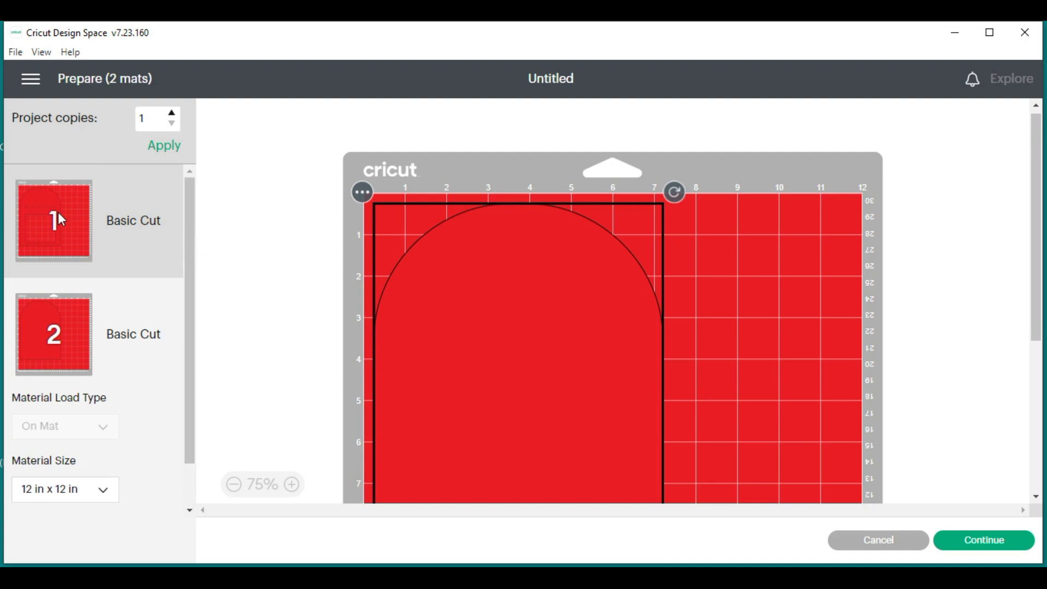
{"action": "left_click", "coordinate": [76, 216]}
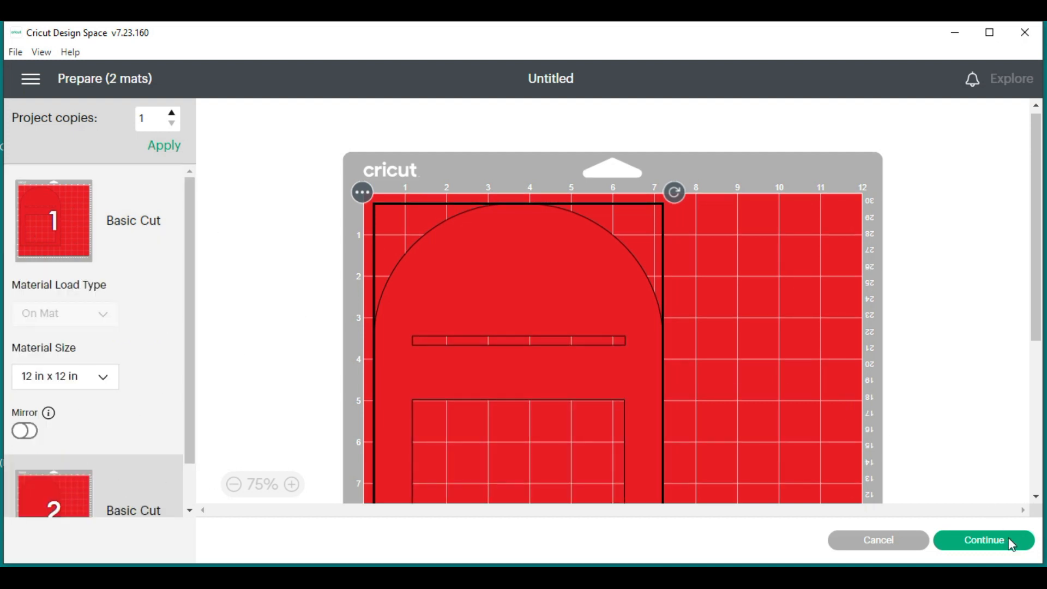
Step: Take the arched panels on to the cutting setup, return to the canvas and delete both panels
{"action": "left_click", "coordinate": [975, 539]}
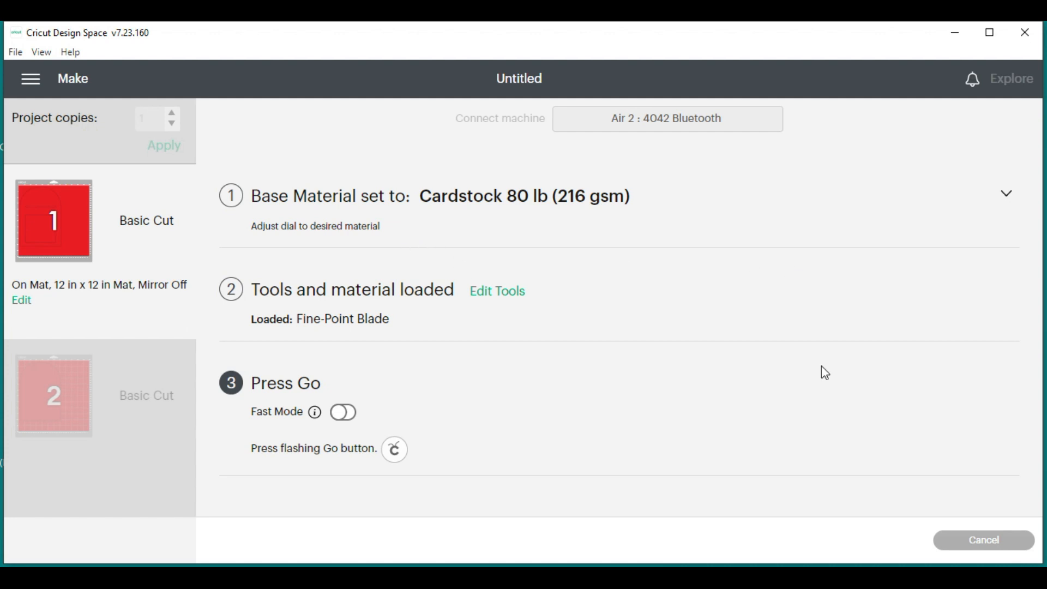
{"action": "left_click", "coordinate": [969, 549]}
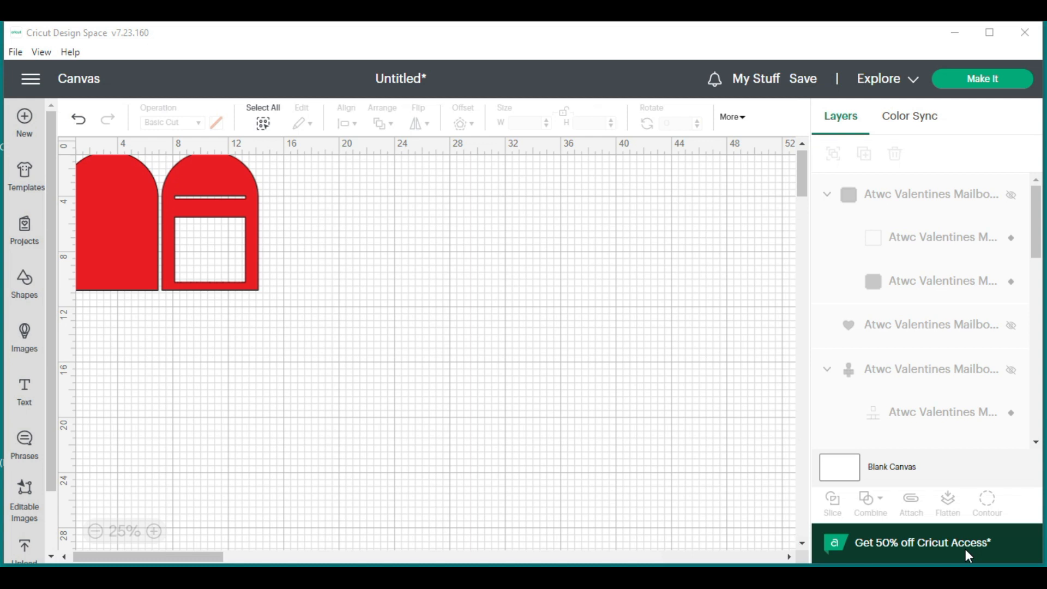
{"action": "left_click_drag", "start_coordinate": [280, 313], "coordinate": [139, 228]}
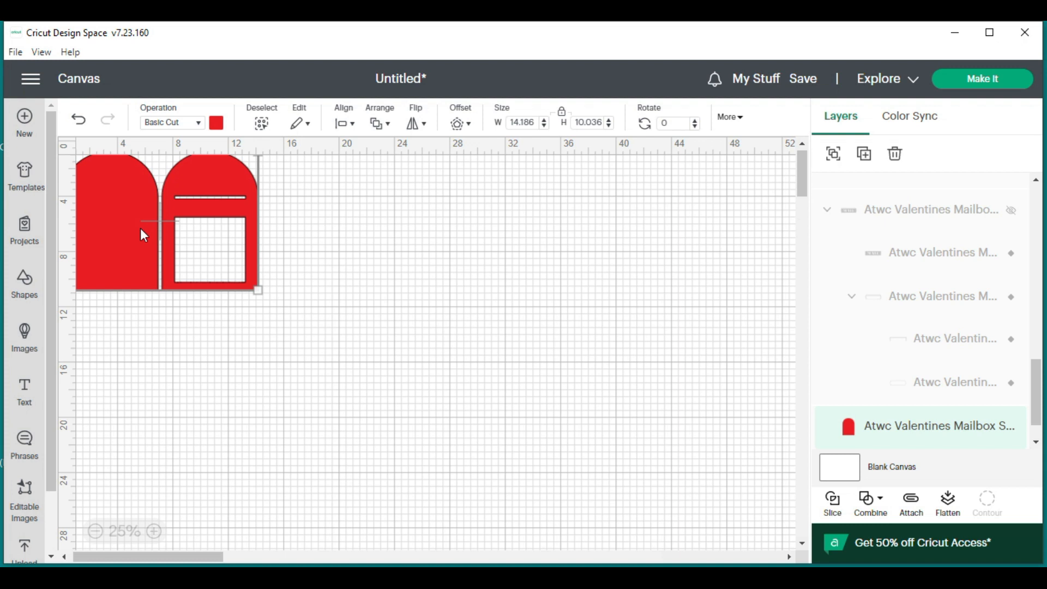
{"action": "key", "text": "Delete"}
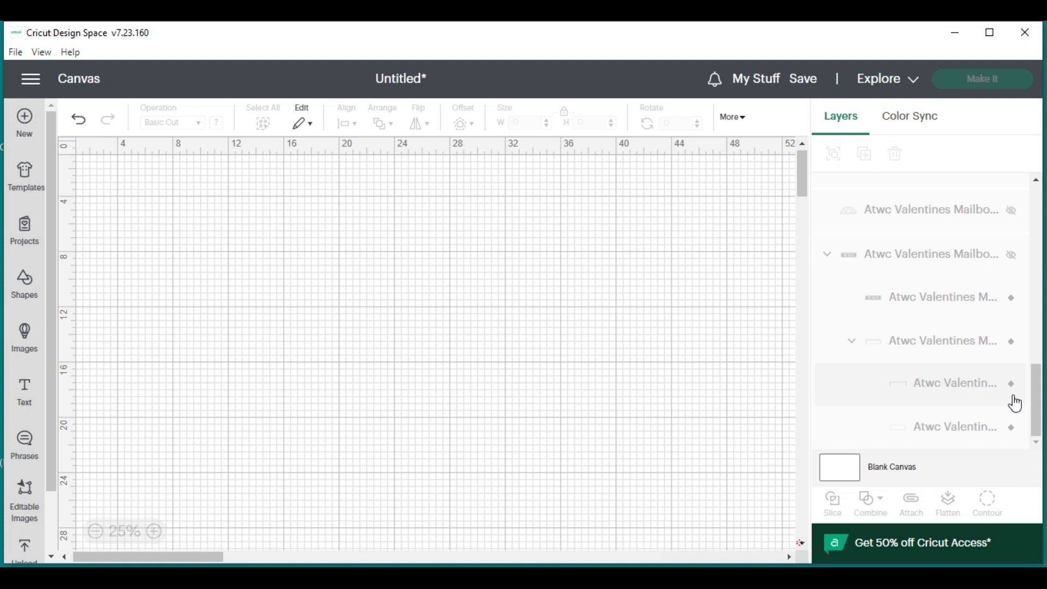
Step: Unhide the large tabbed square panel, the small cross-shaped piece and the MAIL sign group
{"action": "left_click_drag", "start_coordinate": [1036, 424], "coordinate": [1032, 235]}
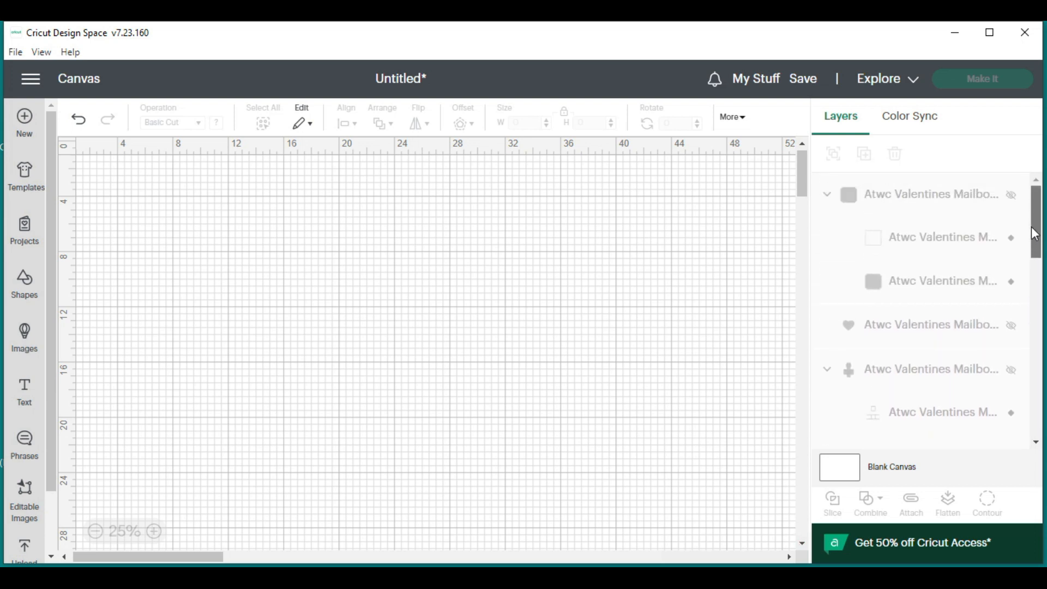
{"action": "left_click", "coordinate": [1011, 197]}
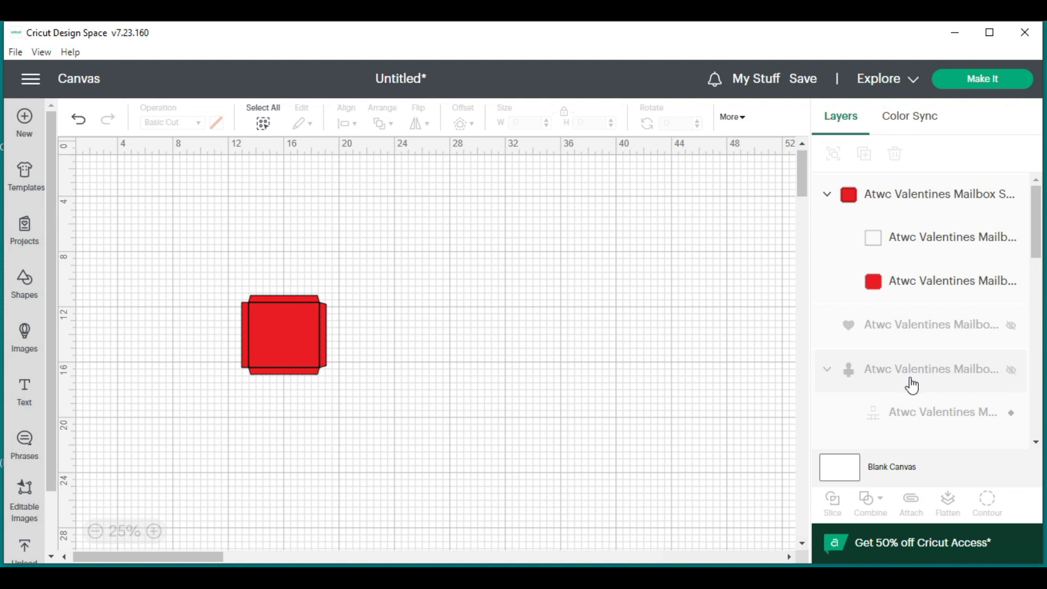
{"action": "left_click", "coordinate": [1012, 372]}
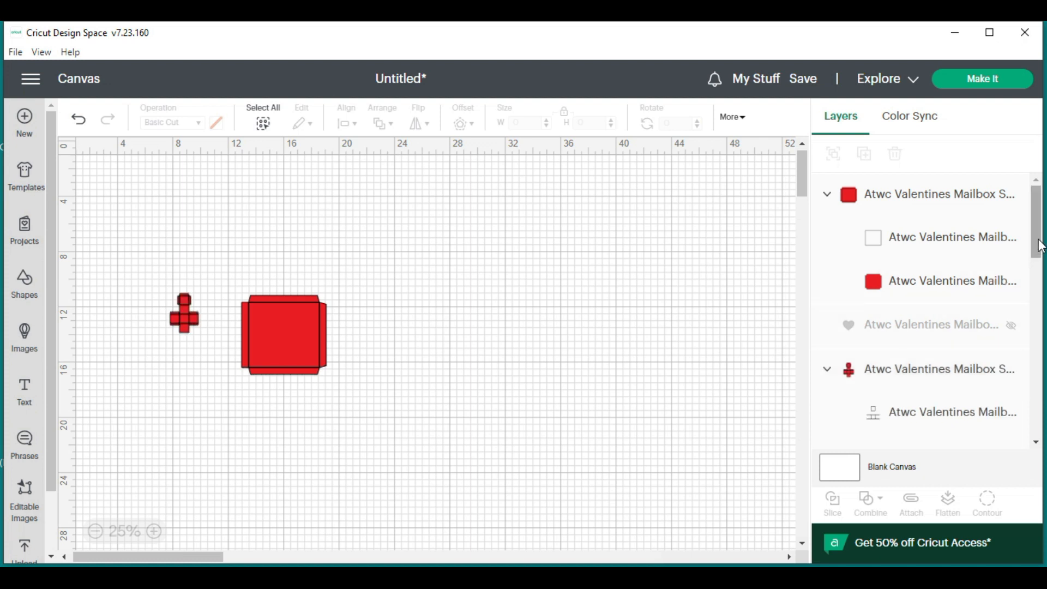
{"action": "left_click_drag", "start_coordinate": [1039, 245], "coordinate": [1036, 421]}
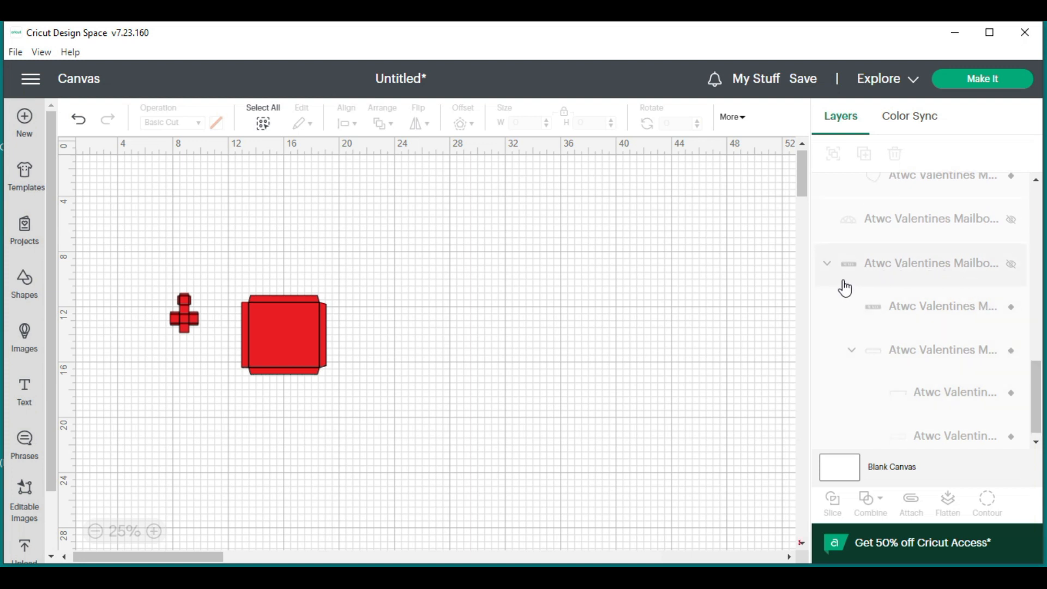
{"action": "left_click", "coordinate": [1012, 267]}
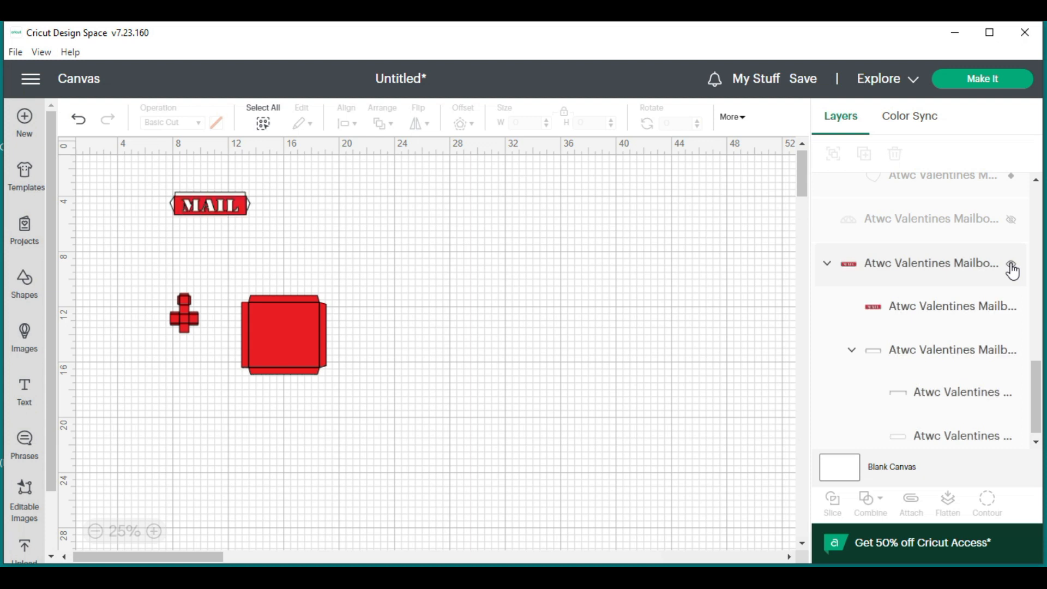
Step: Ungroup the MAIL sign and hide its separate outline group, leaving only the cut-out letter plate
{"action": "left_click", "coordinate": [912, 269]}
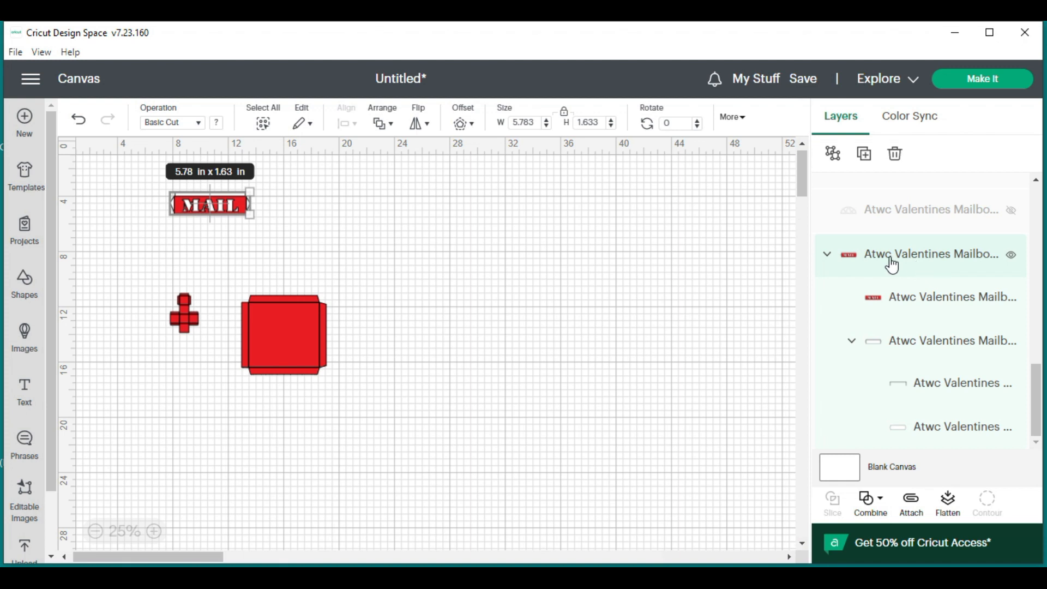
{"action": "left_click", "coordinate": [834, 155]}
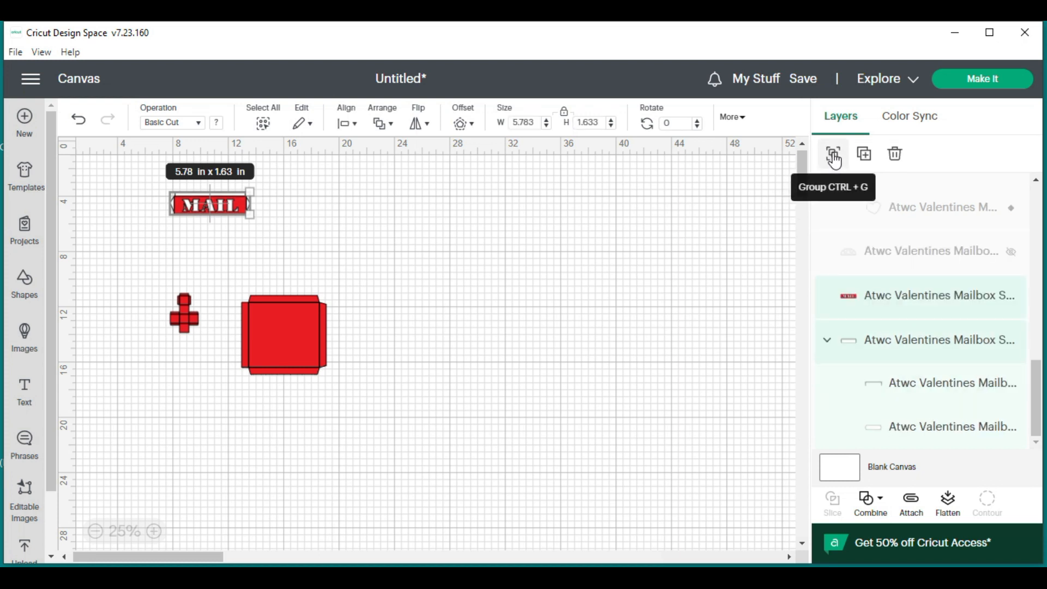
{"action": "left_click", "coordinate": [1013, 342]}
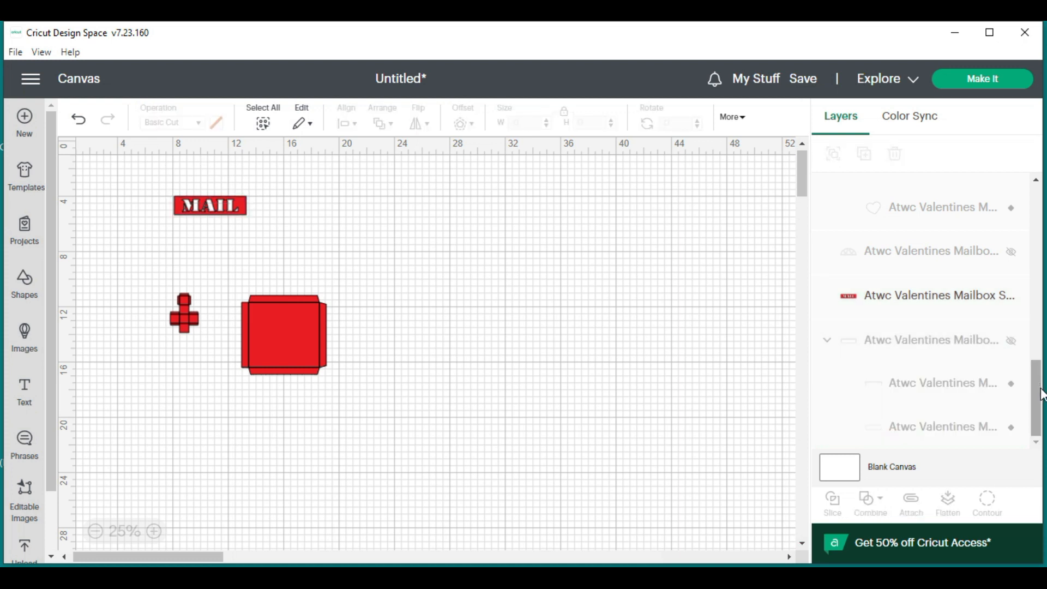
Step: Arrange the tabbed square panel at the canvas origin, with the cross-shaped piece beside it and the MAIL plate directly below it
{"action": "left_click_drag", "start_coordinate": [1042, 411], "coordinate": [1043, 223]}
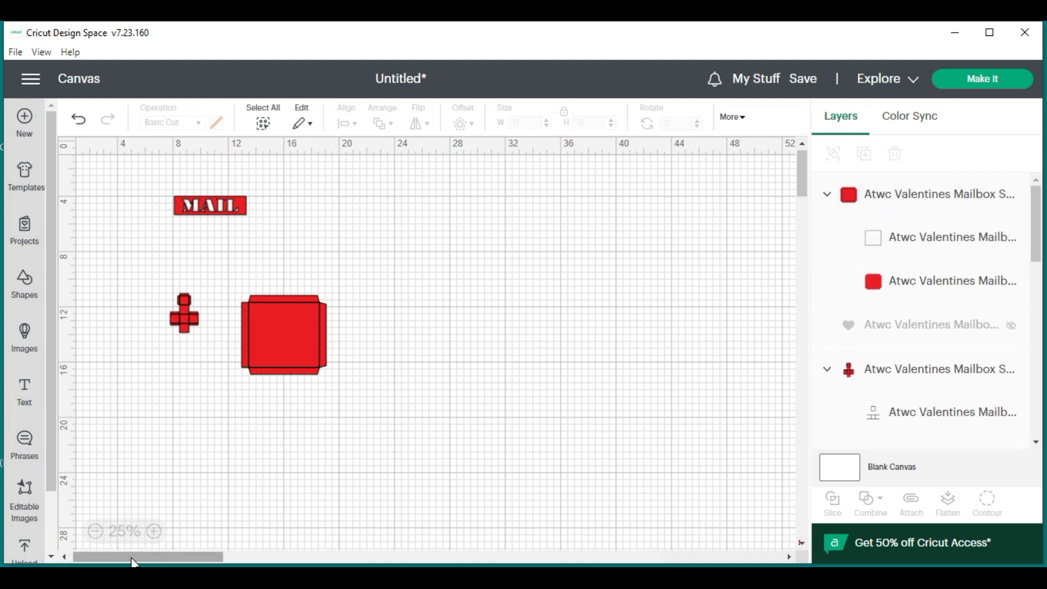
{"action": "left_click", "coordinate": [155, 532]}
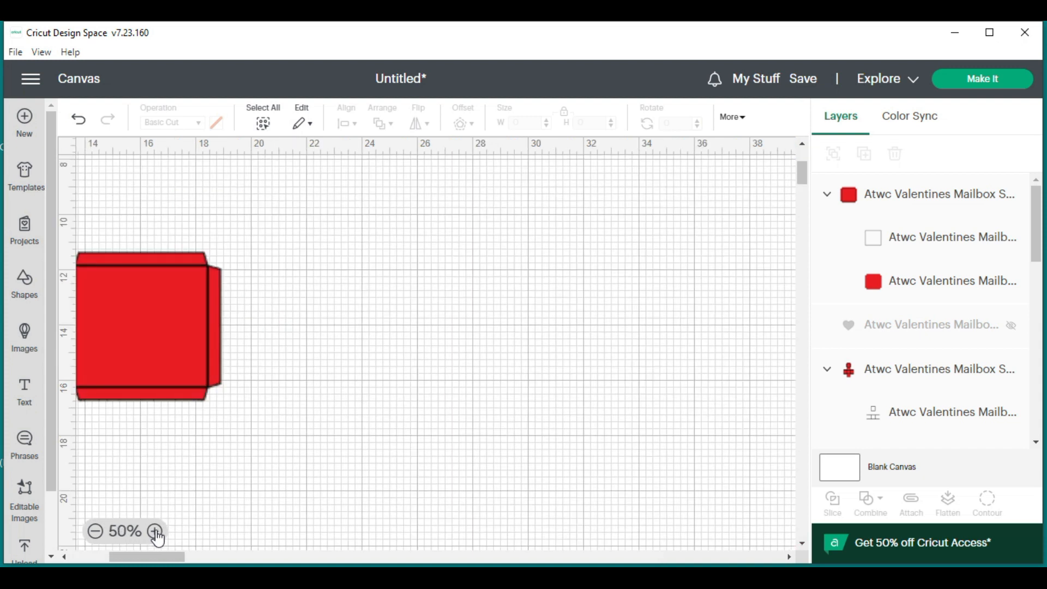
{"action": "left_click_drag", "start_coordinate": [164, 557], "coordinate": [117, 556]}
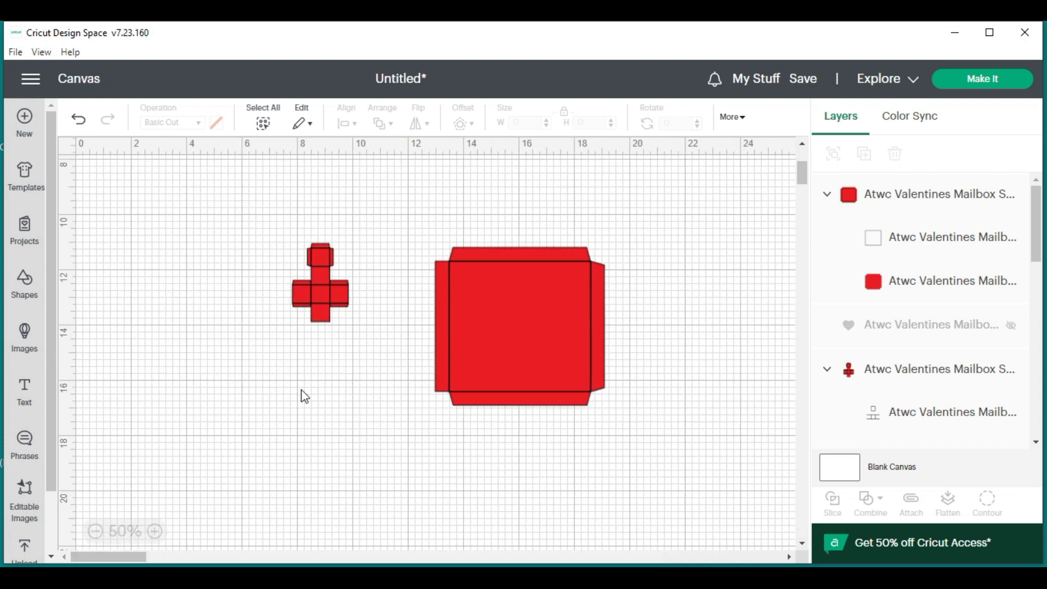
{"action": "scroll", "coordinate": [503, 345], "scroll_direction": "up", "scroll_amount": 2}
{"action": "left_click_drag", "start_coordinate": [503, 342], "coordinate": [194, 217]}
{"action": "scroll", "coordinate": [269, 267], "scroll_direction": "up", "scroll_amount": 2}
{"action": "scroll", "coordinate": [267, 267], "scroll_direction": "up", "scroll_amount": 2}
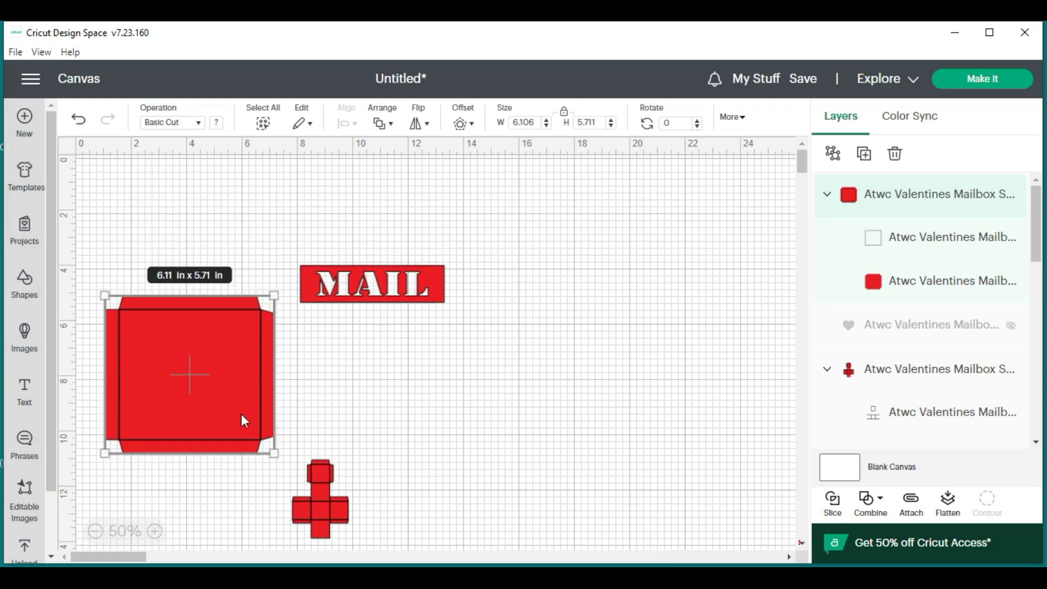
{"action": "left_click_drag", "start_coordinate": [327, 510], "coordinate": [347, 217]}
{"action": "left_click_drag", "start_coordinate": [177, 382], "coordinate": [162, 272]}
{"action": "left_click_drag", "start_coordinate": [153, 227], "coordinate": [145, 223]}
{"action": "left_click_drag", "start_coordinate": [349, 214], "coordinate": [296, 205]}
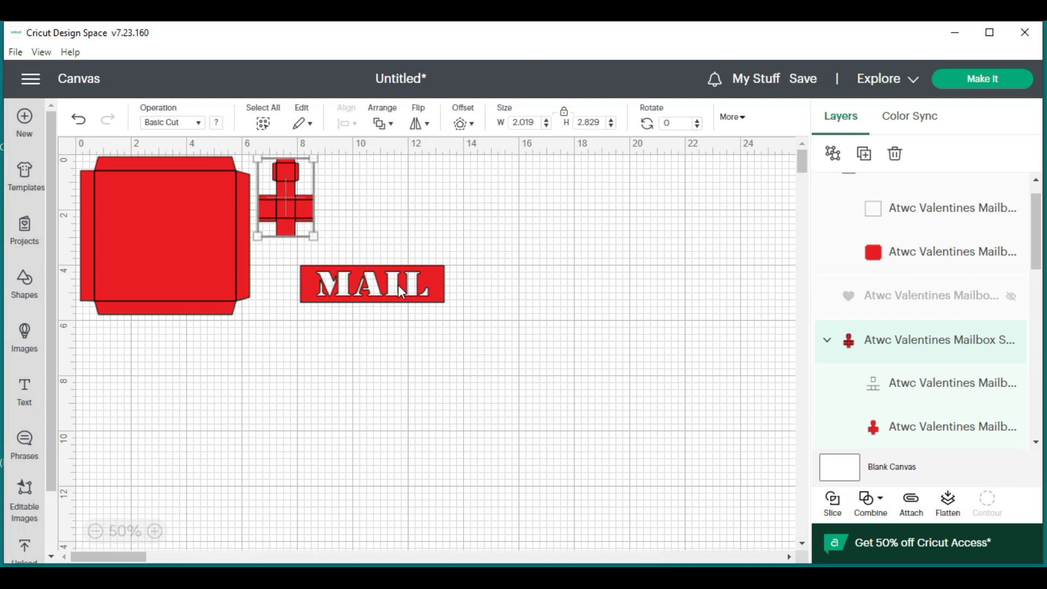
{"action": "left_click_drag", "start_coordinate": [368, 301], "coordinate": [211, 335]}
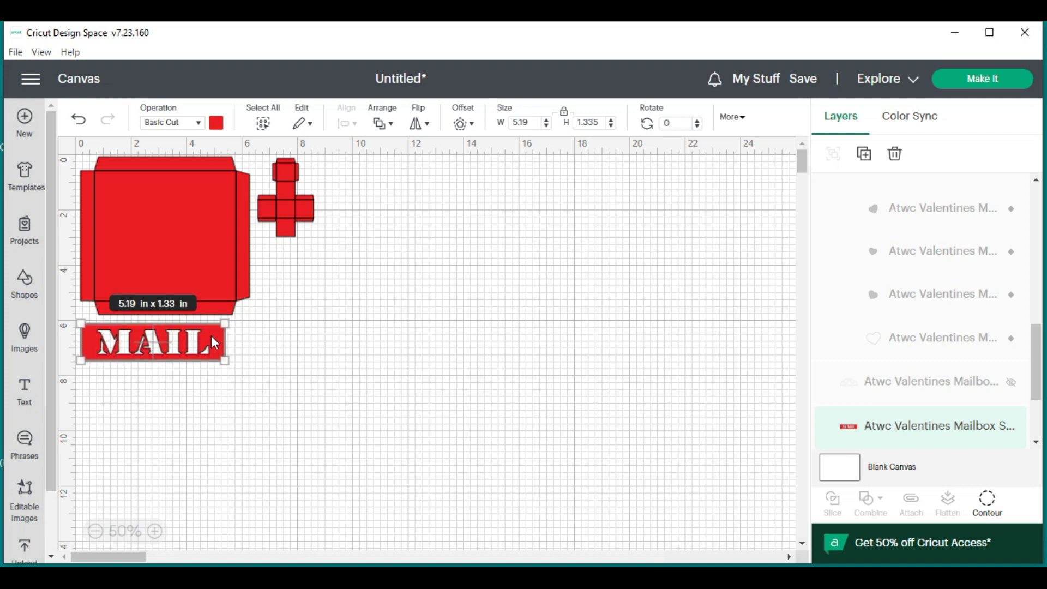
{"action": "left_click", "coordinate": [297, 306]}
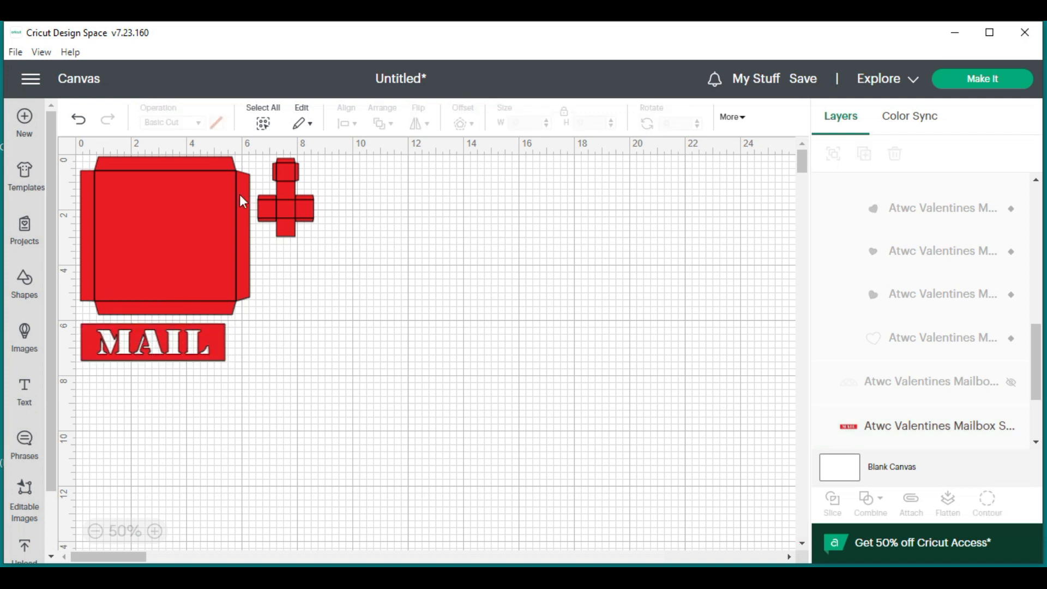
Step: Change the operation of the tabbed square panel's inner fold lines to Score
{"action": "left_click", "coordinate": [141, 189]}
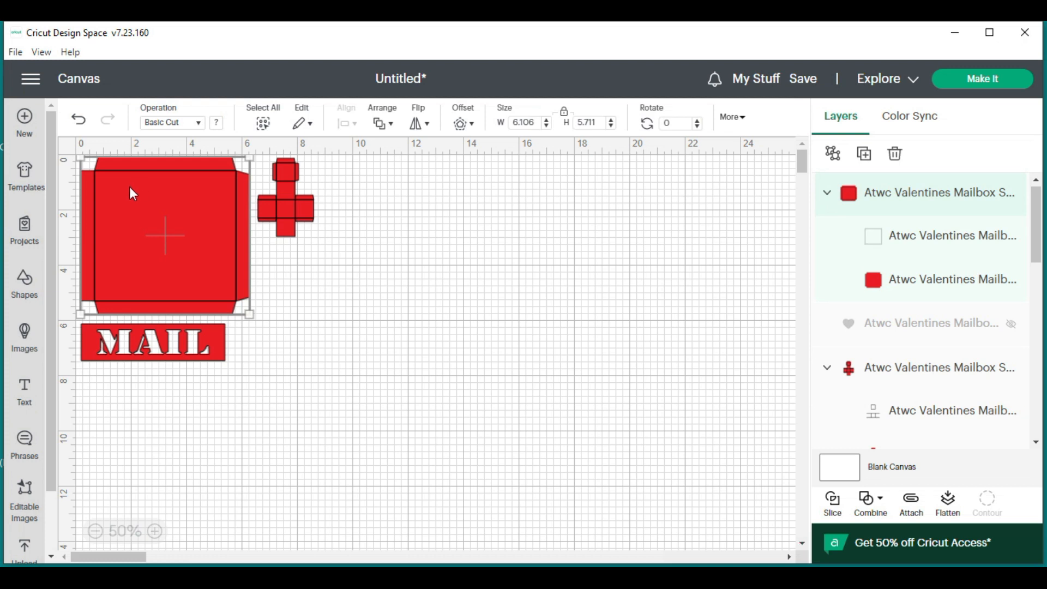
{"action": "left_click", "coordinate": [931, 240]}
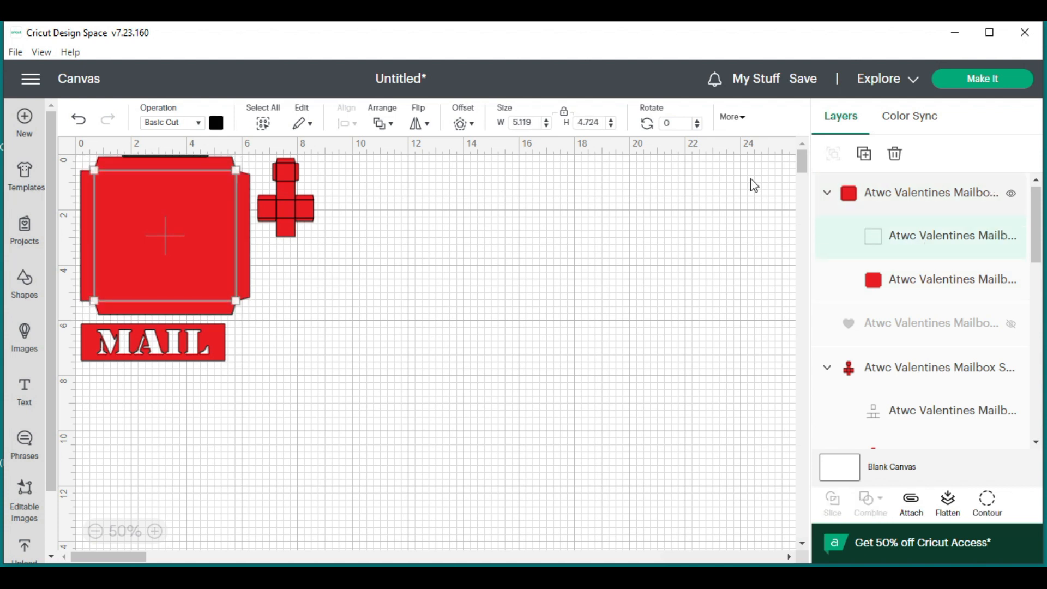
{"action": "left_click", "coordinate": [190, 124]}
{"action": "left_click", "coordinate": [198, 254]}
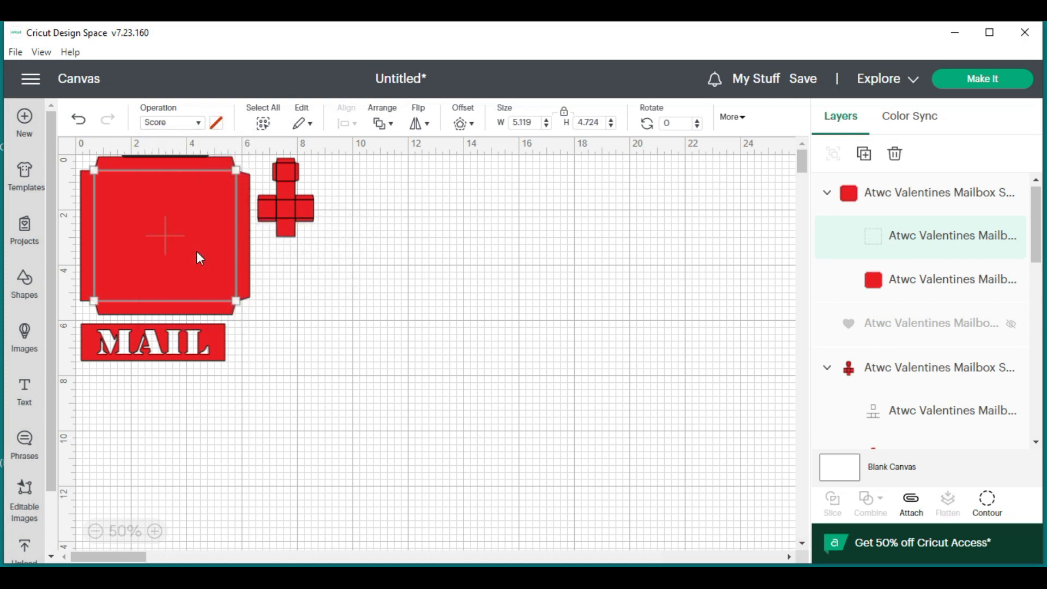
{"action": "left_click", "coordinate": [301, 274]}
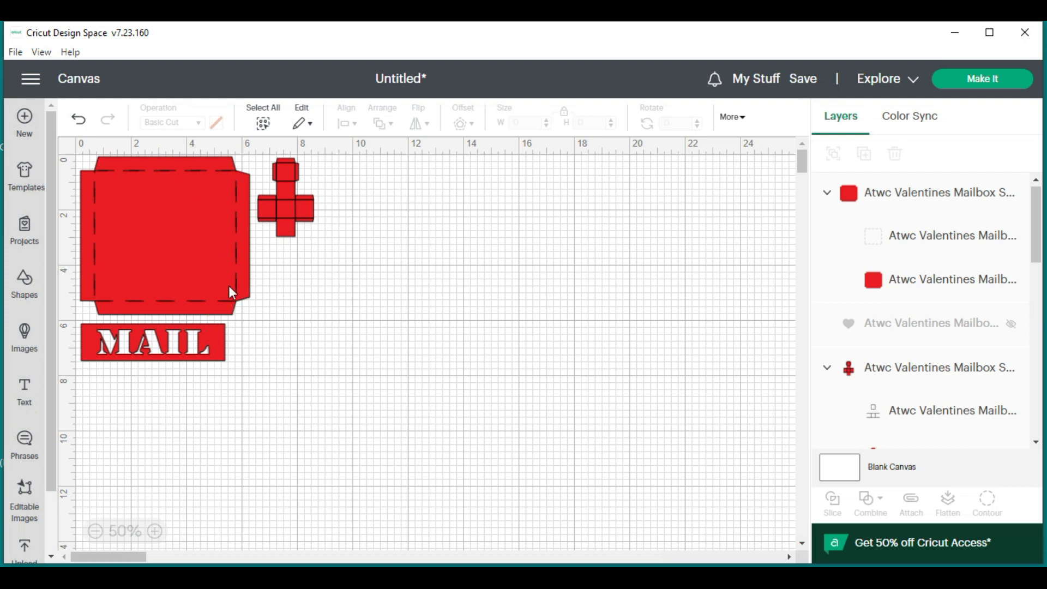
Step: Change the operation of the small cross-shaped piece's fold lines to Score
{"action": "left_click", "coordinate": [295, 236]}
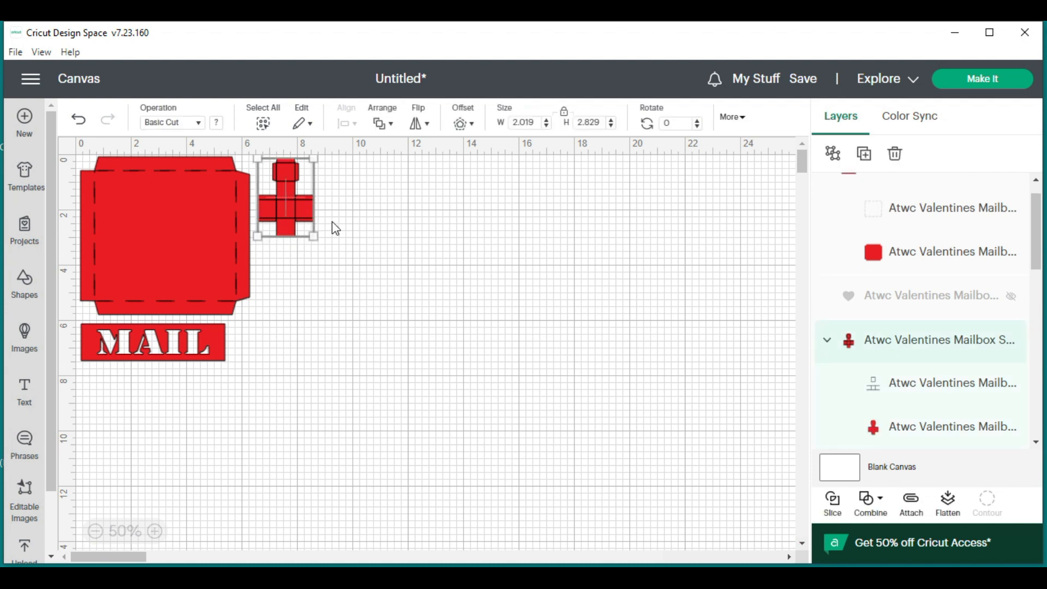
{"action": "left_click_drag", "start_coordinate": [1037, 252], "coordinate": [1037, 270]}
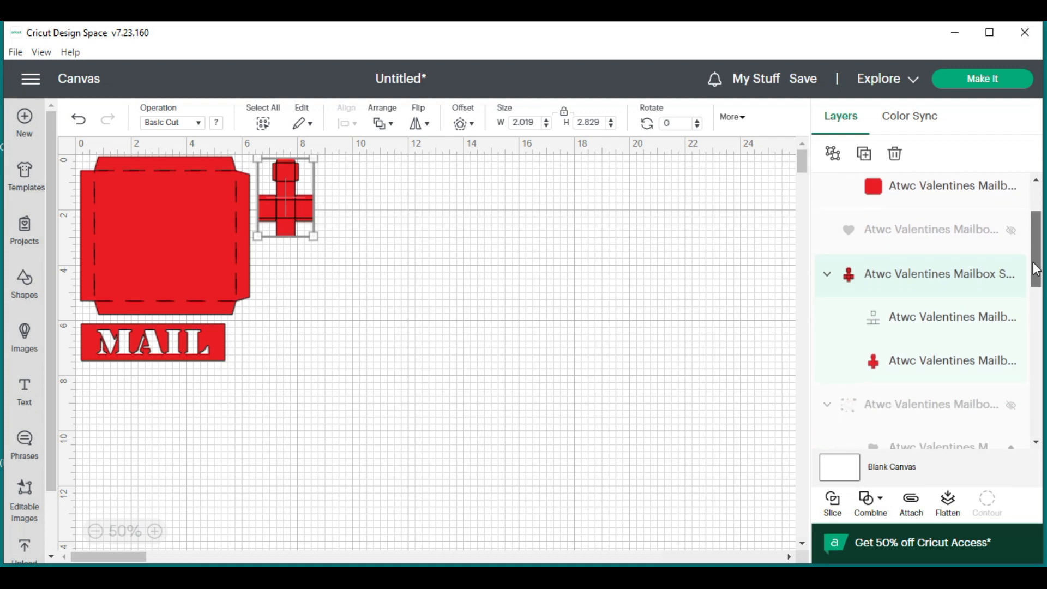
{"action": "left_click", "coordinate": [943, 324]}
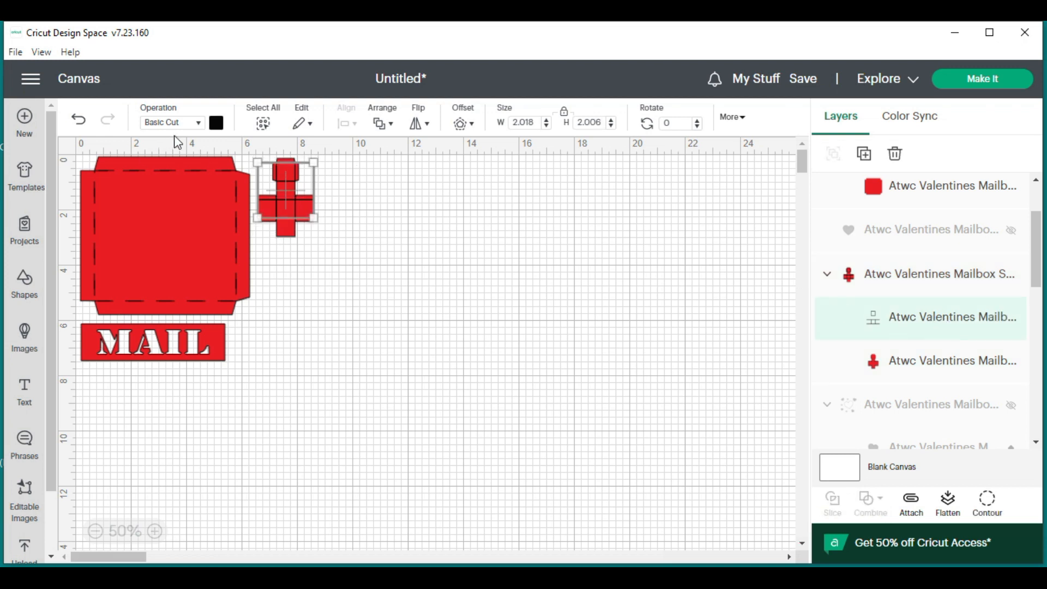
{"action": "left_click", "coordinate": [186, 127]}
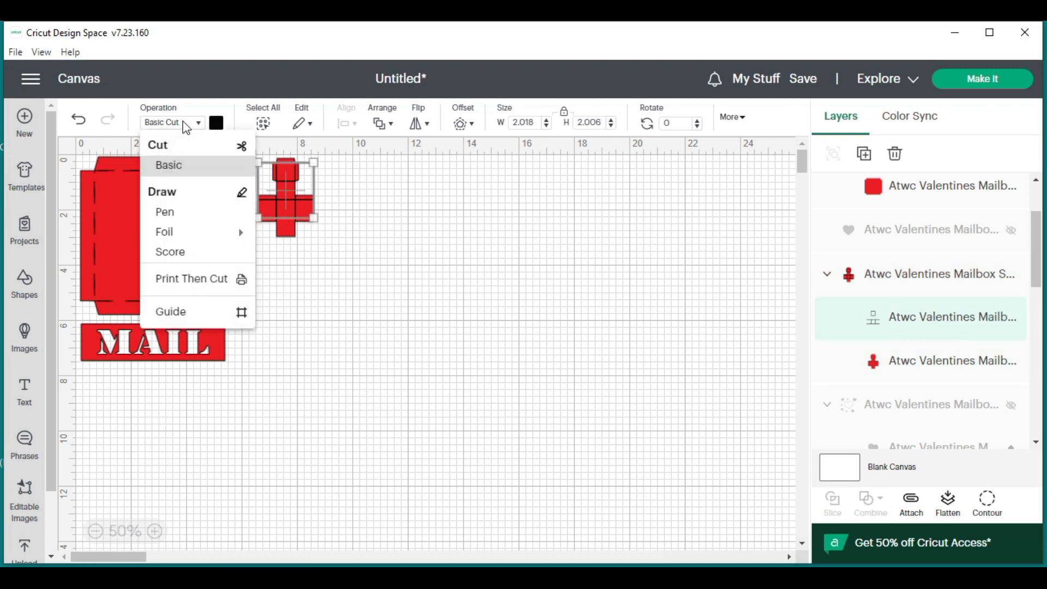
{"action": "left_click", "coordinate": [187, 254]}
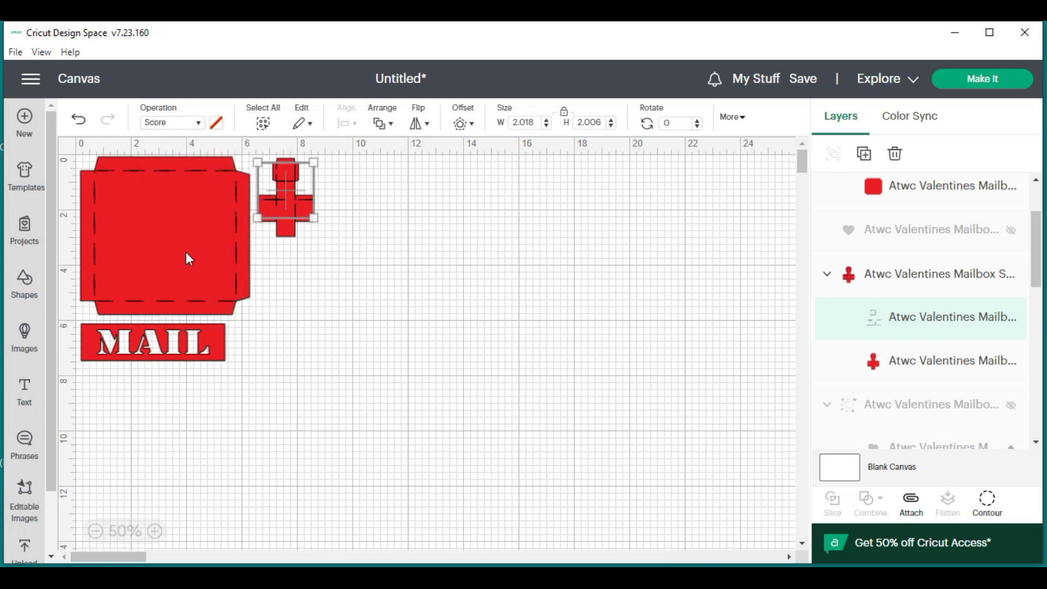
{"action": "left_click", "coordinate": [310, 279]}
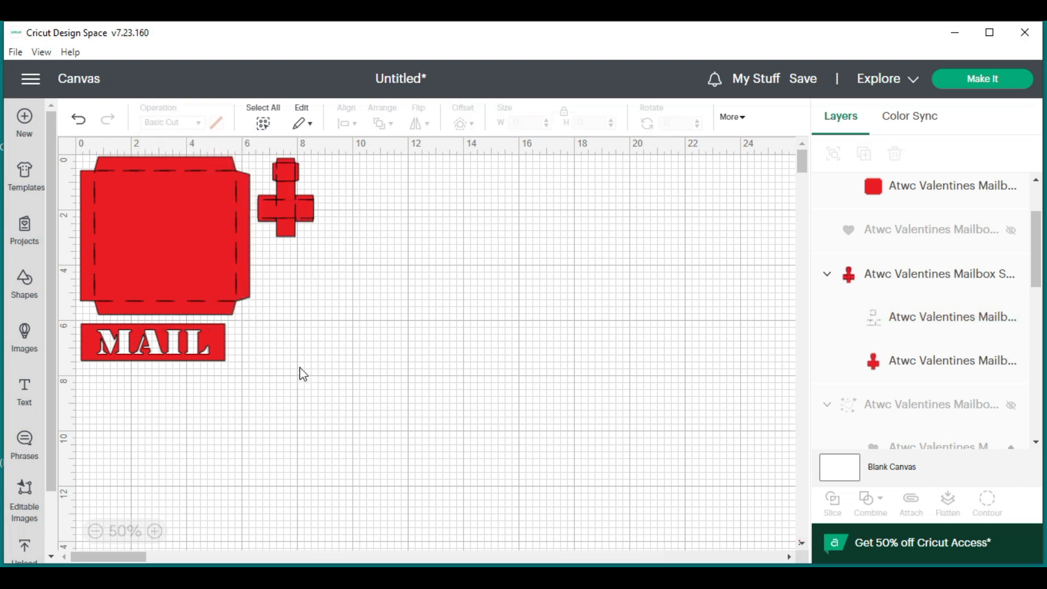
Step: Nudge the small cross-shaped piece left so it sits closer to the tabbed square panel
{"action": "left_click_drag", "start_coordinate": [310, 248], "coordinate": [277, 186]}
{"action": "key", "text": "Left"}
{"action": "key", "text": "Left"}
{"action": "key", "text": "Left"}
{"action": "key", "text": "Left"}
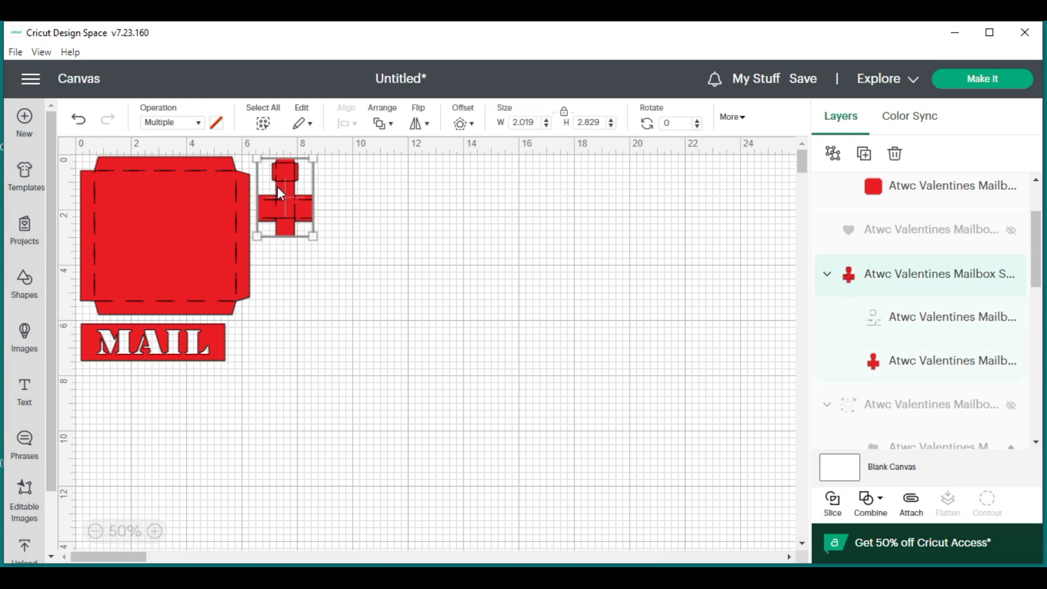
{"action": "key", "text": "Left"}
{"action": "key", "text": "Left"}
{"action": "key", "text": "Left"}
{"action": "key", "text": "Left"}
{"action": "key", "text": "Left"}
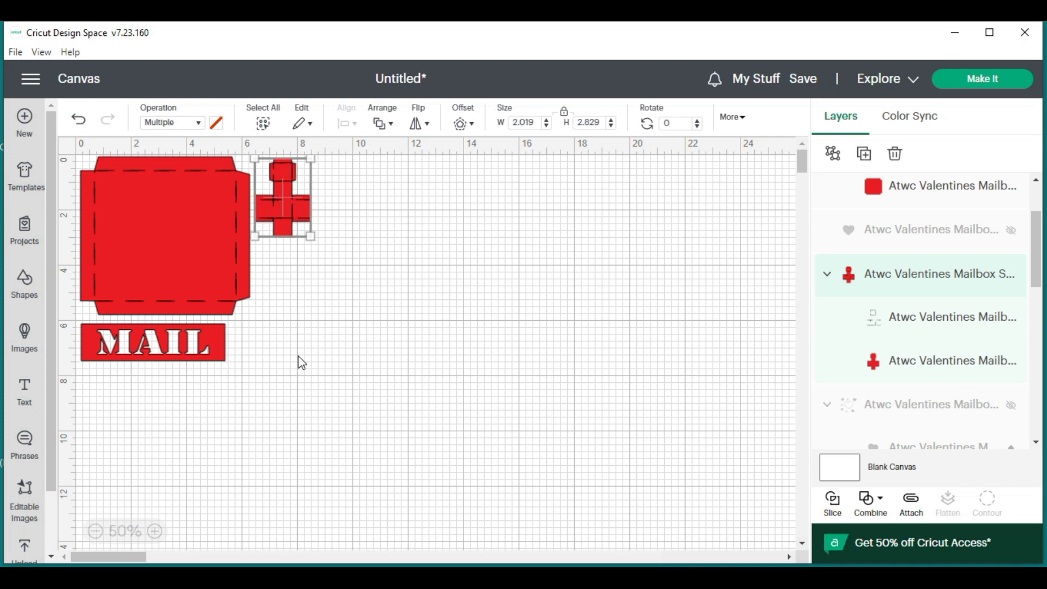
{"action": "left_click", "coordinate": [300, 405]}
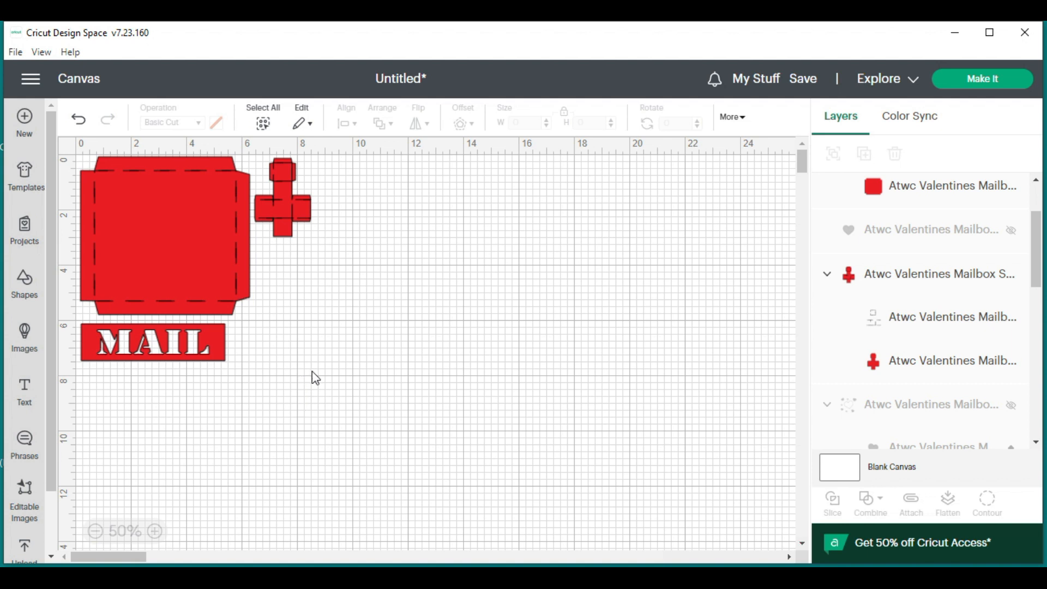
Step: Attach the tabbed square panel, the cross-shaped piece and the MAIL plate together in their current arrangement
{"action": "left_click_drag", "start_coordinate": [315, 372], "coordinate": [77, 161]}
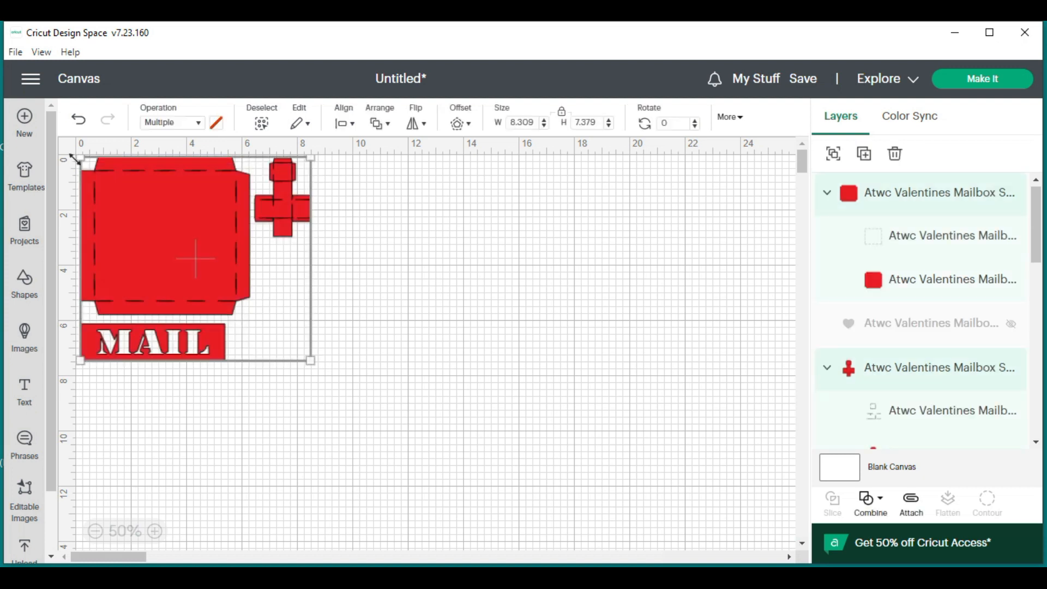
{"action": "right_click", "coordinate": [194, 187]}
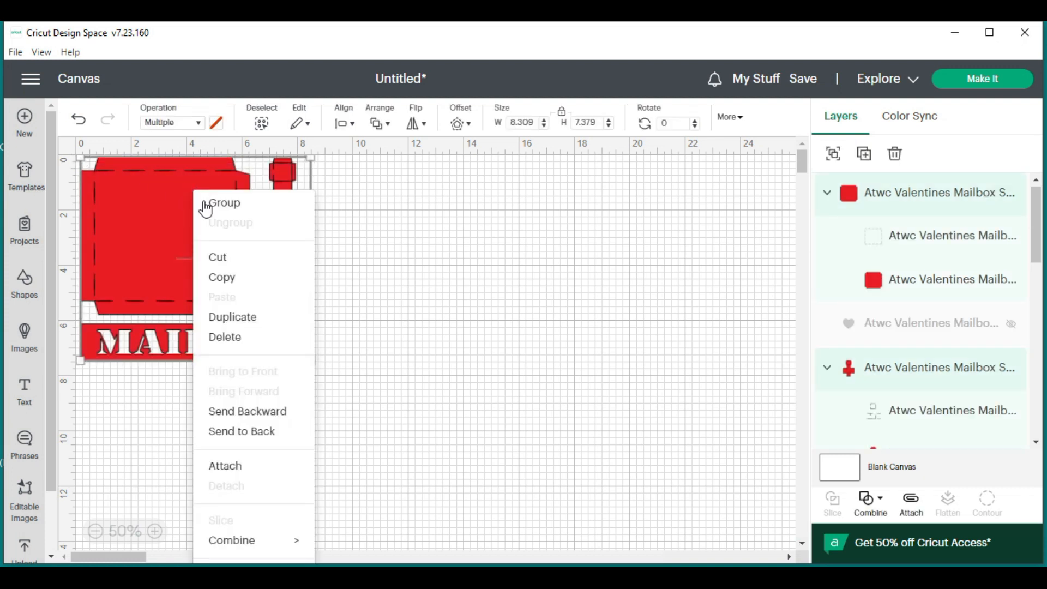
{"action": "left_click", "coordinate": [257, 473]}
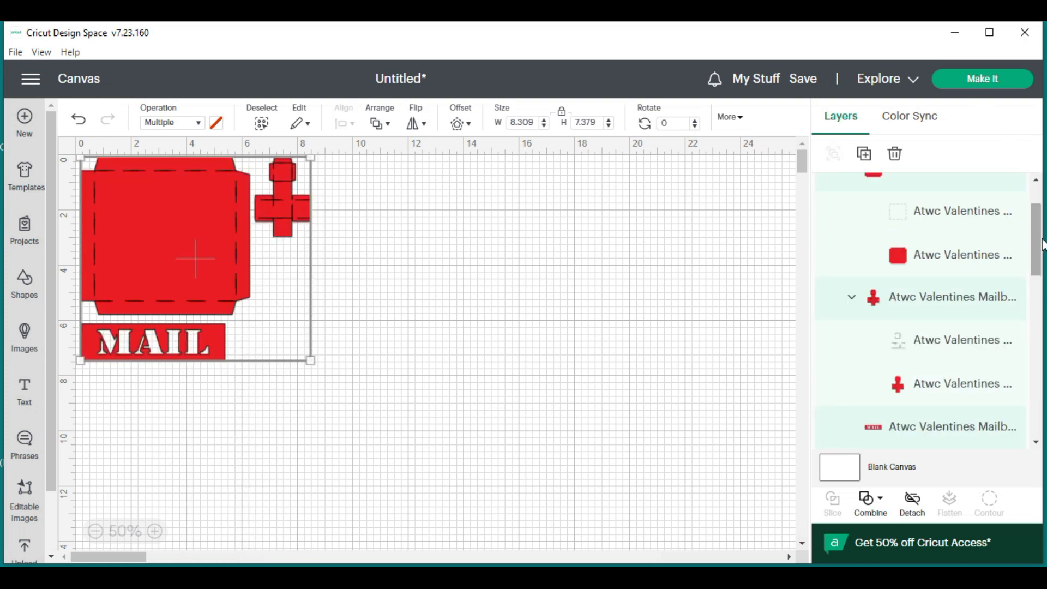
{"action": "scroll", "coordinate": [1038, 260], "scroll_direction": "up", "scroll_amount": 3}
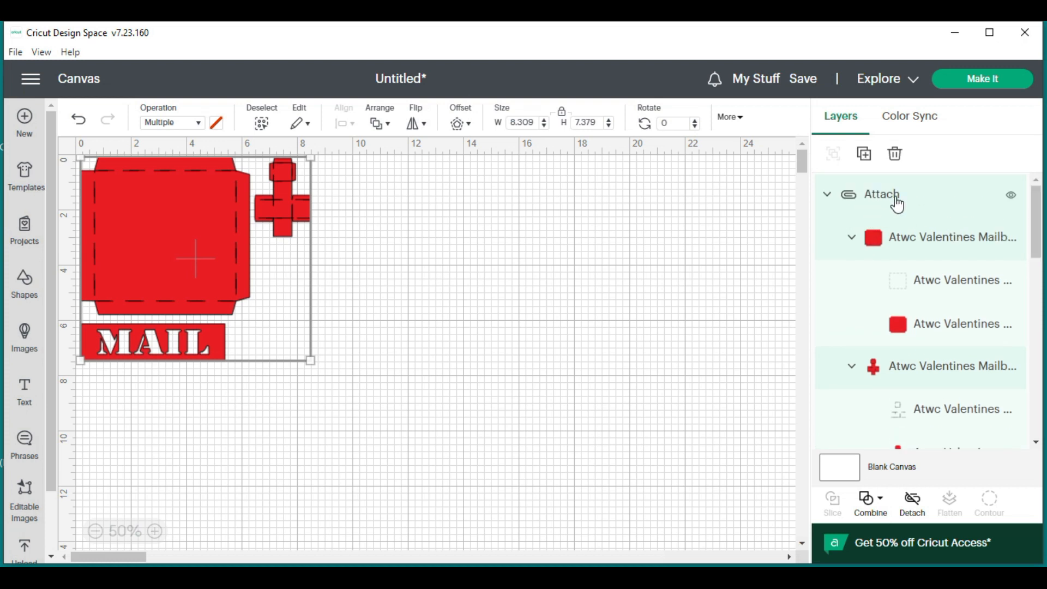
Step: Send the attached red pieces through mat preparation to the cutting stage and return to the canvas
{"action": "left_click", "coordinate": [990, 80]}
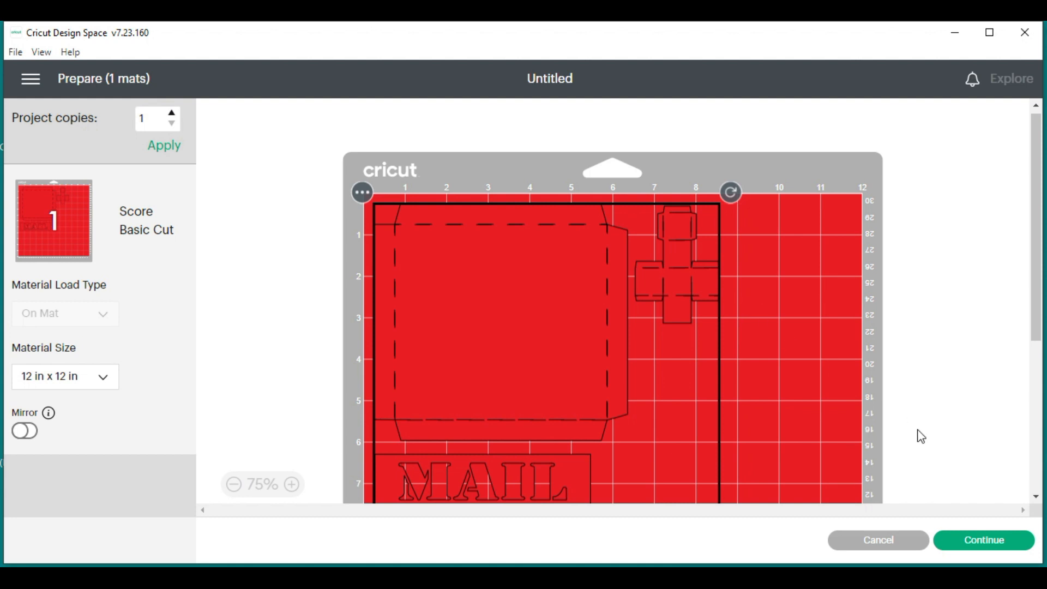
{"action": "left_click", "coordinate": [978, 540]}
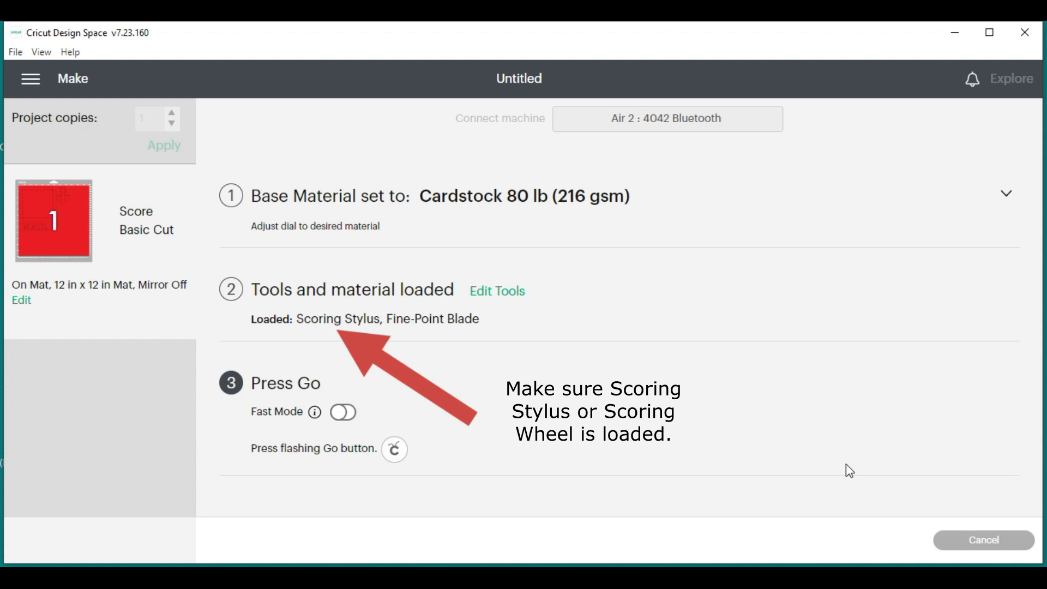
{"action": "left_click", "coordinate": [965, 550]}
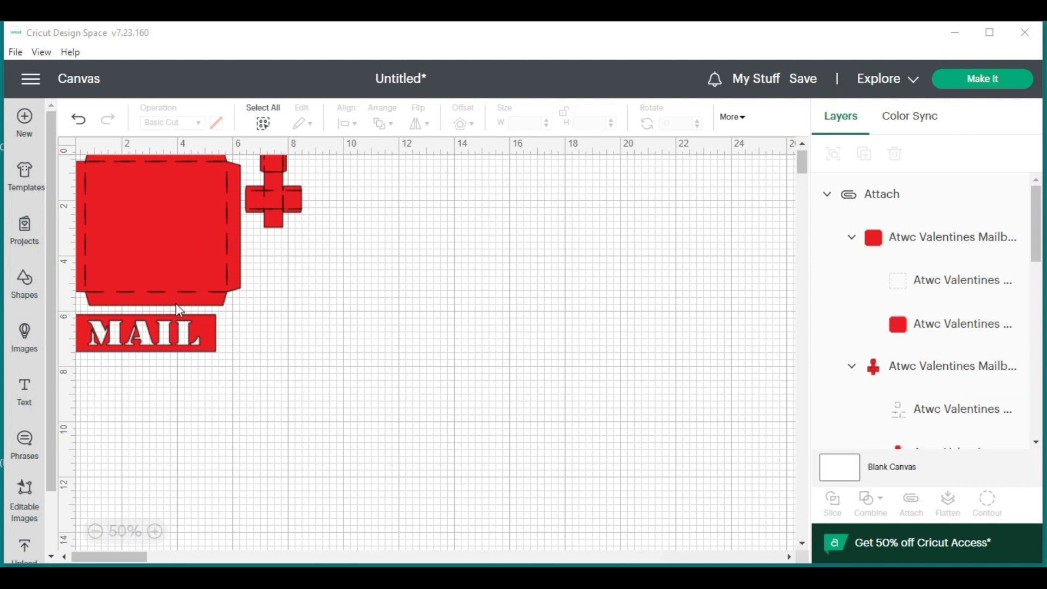
Step: Undo the attachment of the red pieces and delete the square panel, cross piece and MAIL plate from the canvas
{"action": "scroll", "coordinate": [182, 298], "scroll_direction": "up", "scroll_amount": 1}
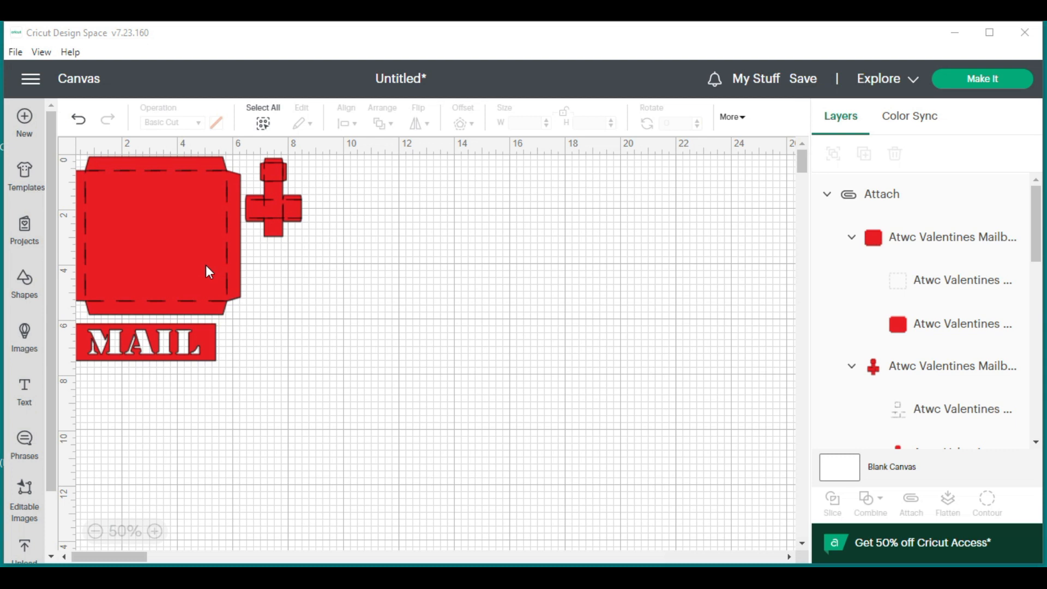
{"action": "left_click", "coordinate": [181, 204]}
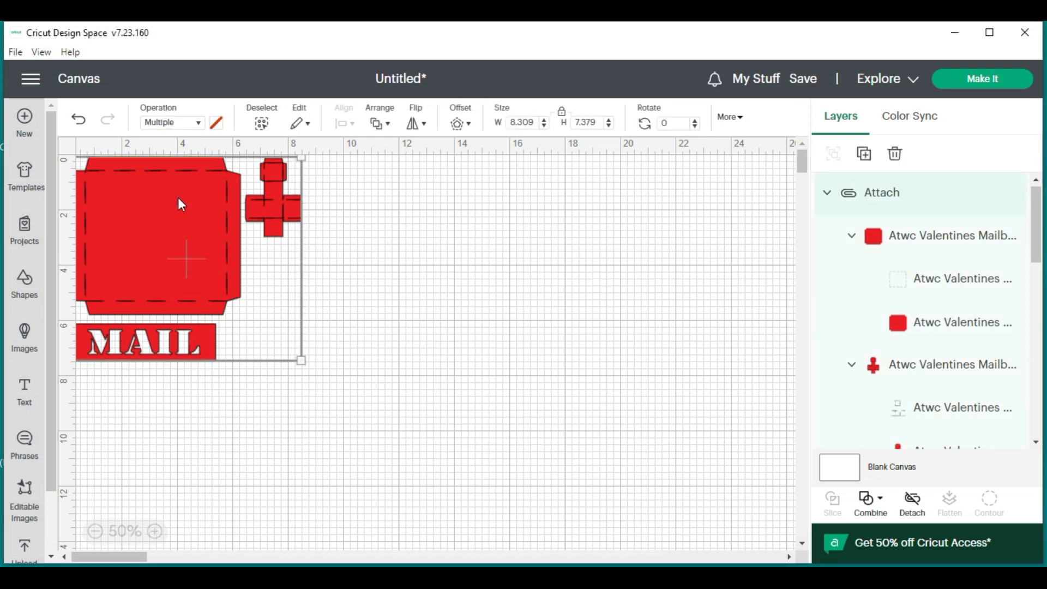
{"action": "left_click", "coordinate": [80, 126]}
{"action": "left_click_drag", "start_coordinate": [311, 373], "coordinate": [80, 172]}
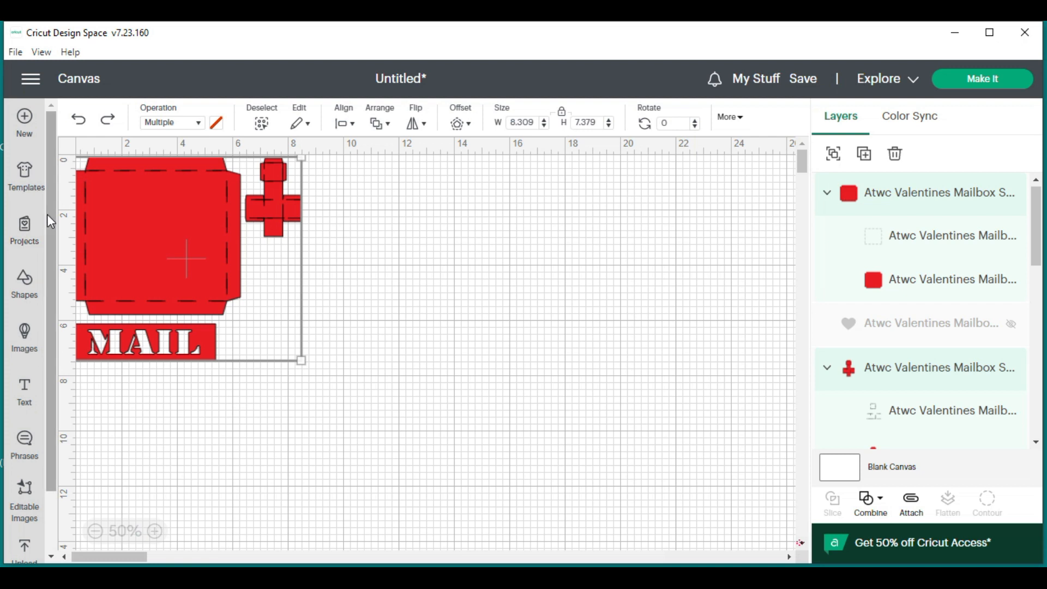
{"action": "key", "text": "Delete"}
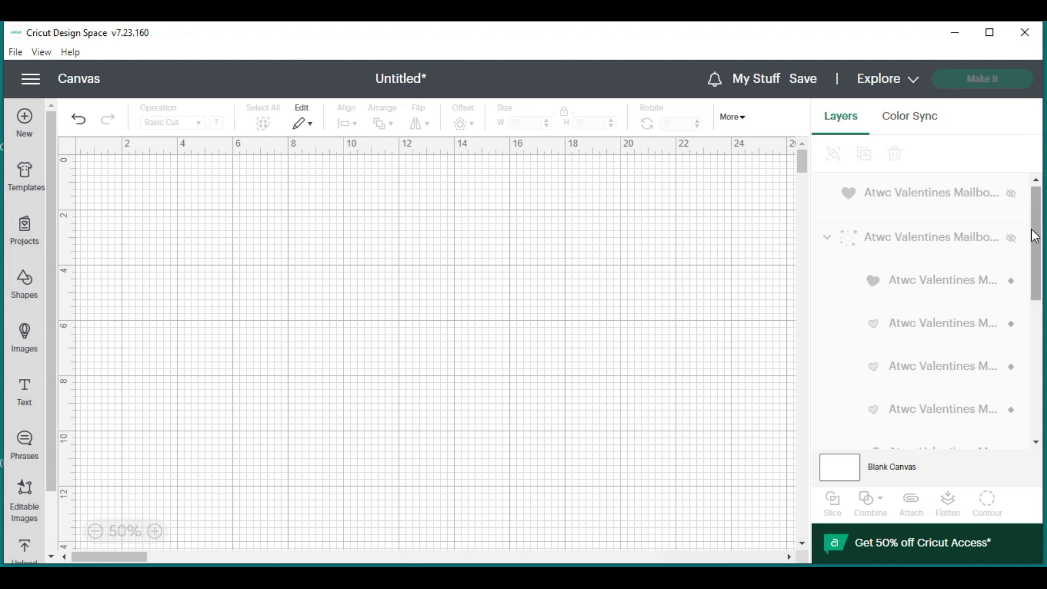
Step: Unhide the half-round arched piece and the tabbed rectangular strip, placing the arch at the canvas origin with the strip directly below it
{"action": "scroll", "coordinate": [1030, 254], "scroll_direction": "down", "scroll_amount": 2}
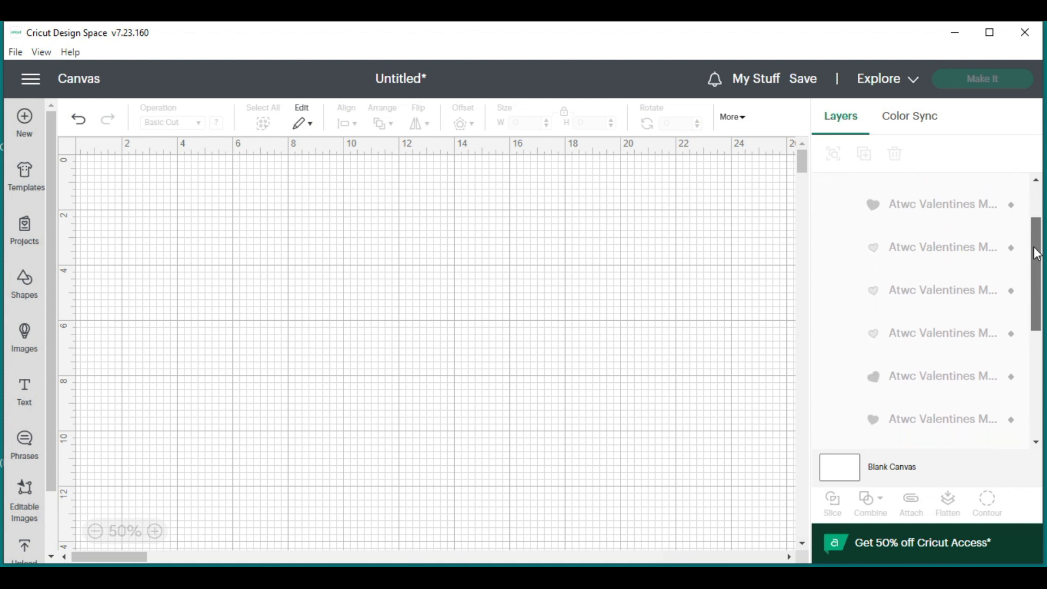
{"action": "left_click_drag", "start_coordinate": [1028, 249], "coordinate": [1027, 378]}
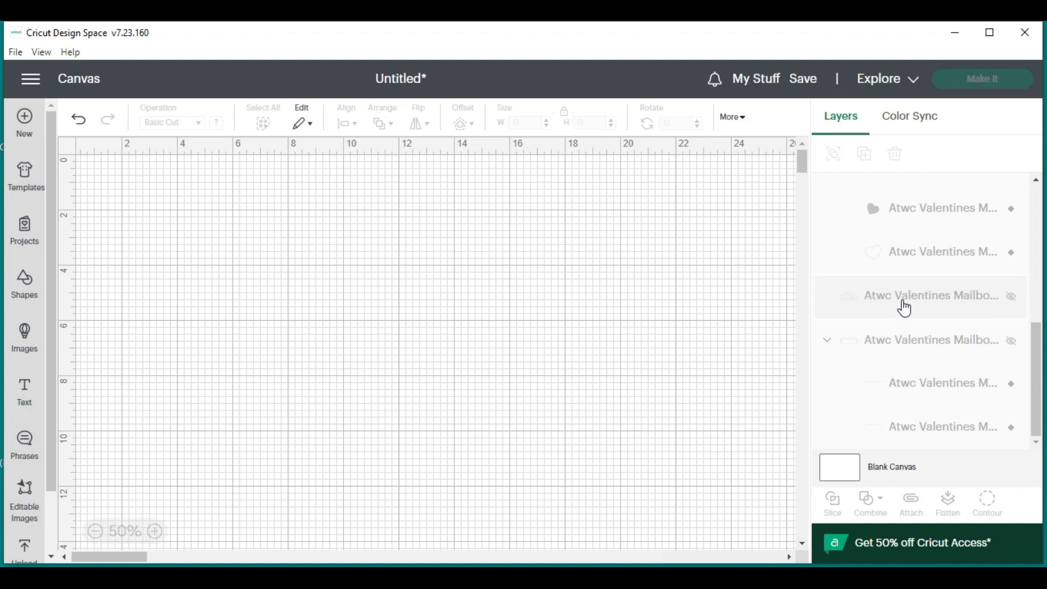
{"action": "left_click", "coordinate": [1012, 298]}
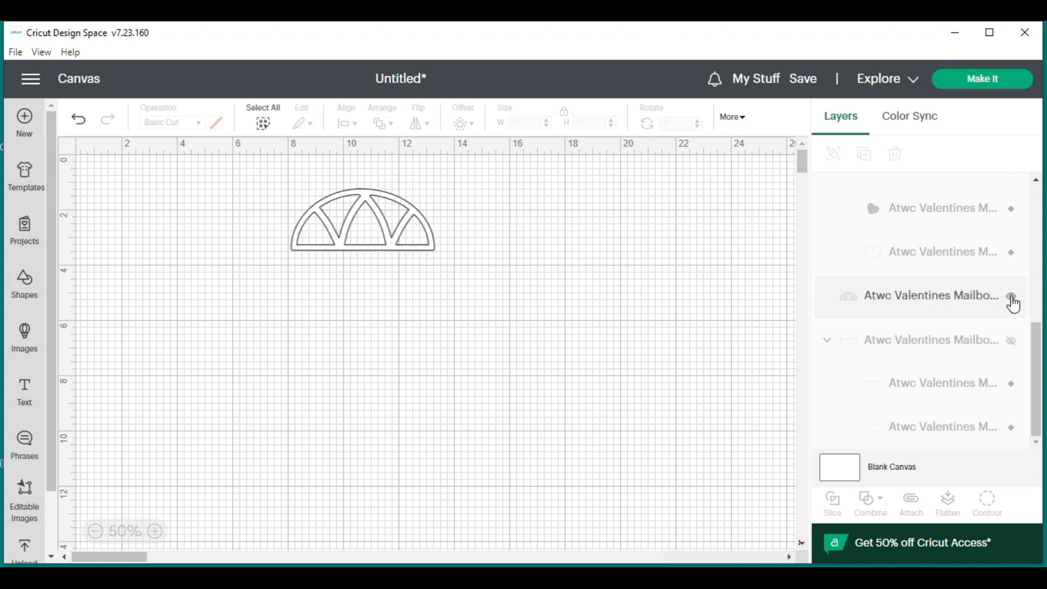
{"action": "left_click_drag", "start_coordinate": [367, 205], "coordinate": [155, 173]}
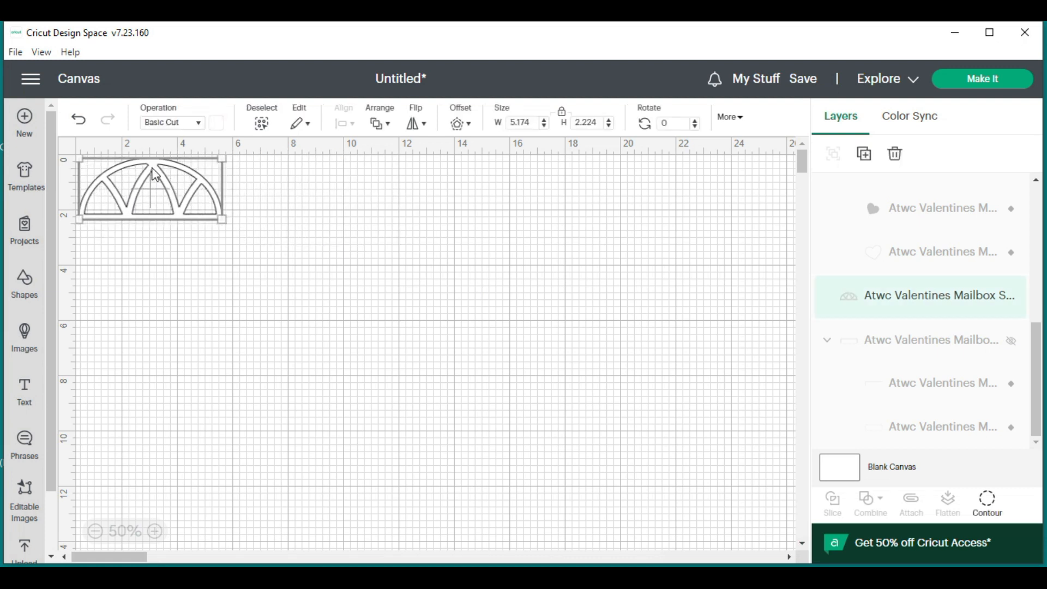
{"action": "left_click", "coordinate": [1011, 342]}
{"action": "left_click_drag", "start_coordinate": [347, 302], "coordinate": [140, 270]}
{"action": "left_click", "coordinate": [169, 314]}
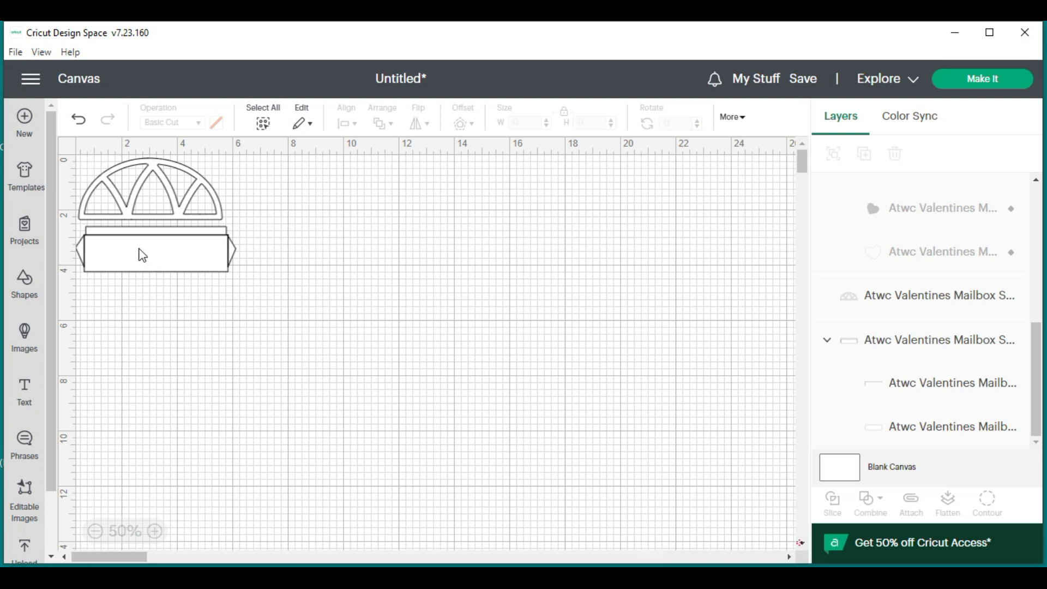
Step: Change the operation of the tabbed rectangular strip's fold lines to Score
{"action": "left_click", "coordinate": [191, 268]}
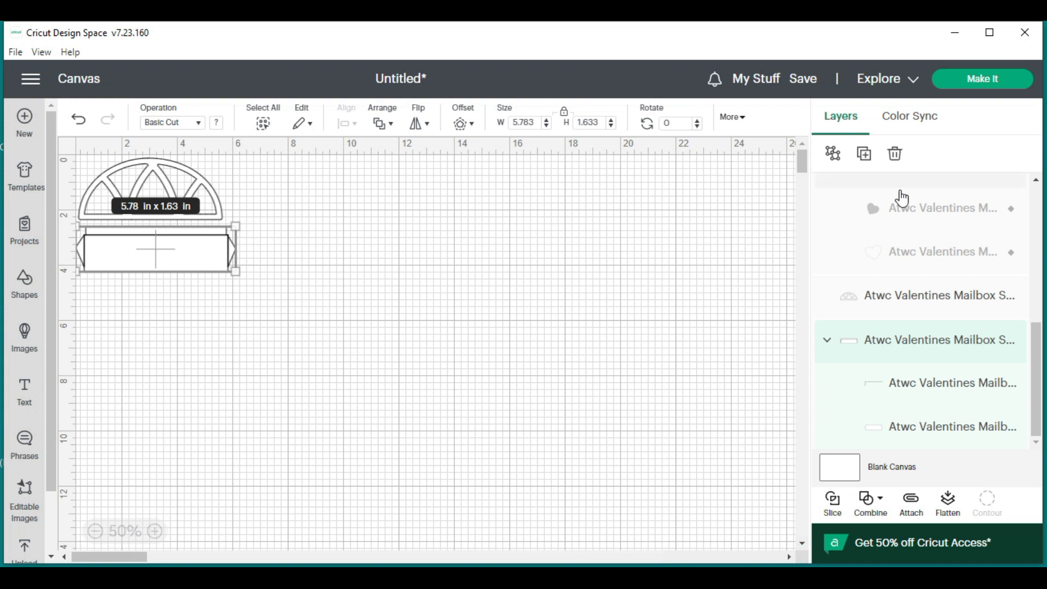
{"action": "left_click", "coordinate": [926, 389]}
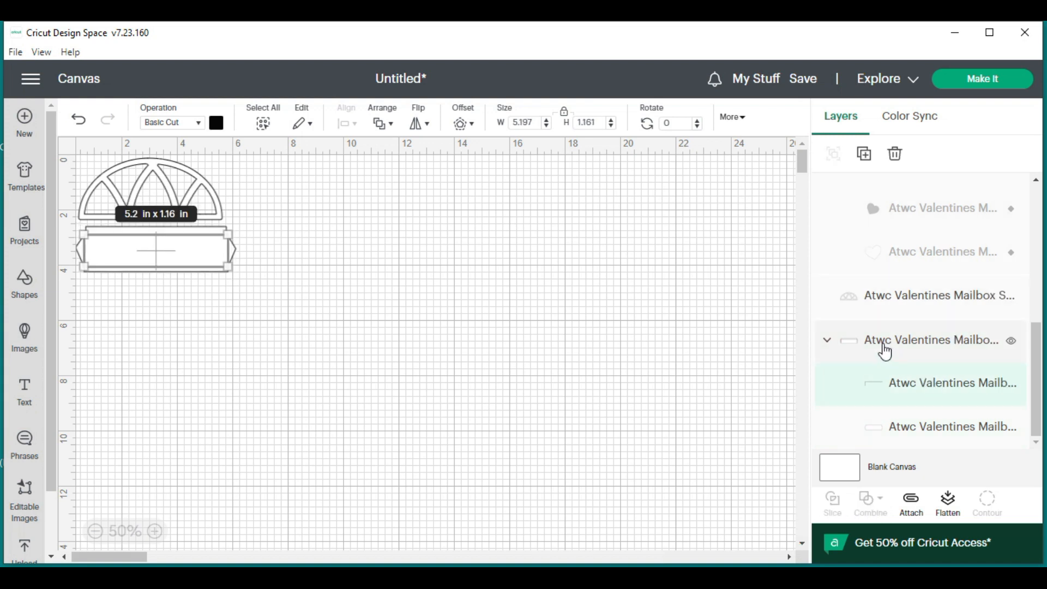
{"action": "left_click", "coordinate": [187, 130]}
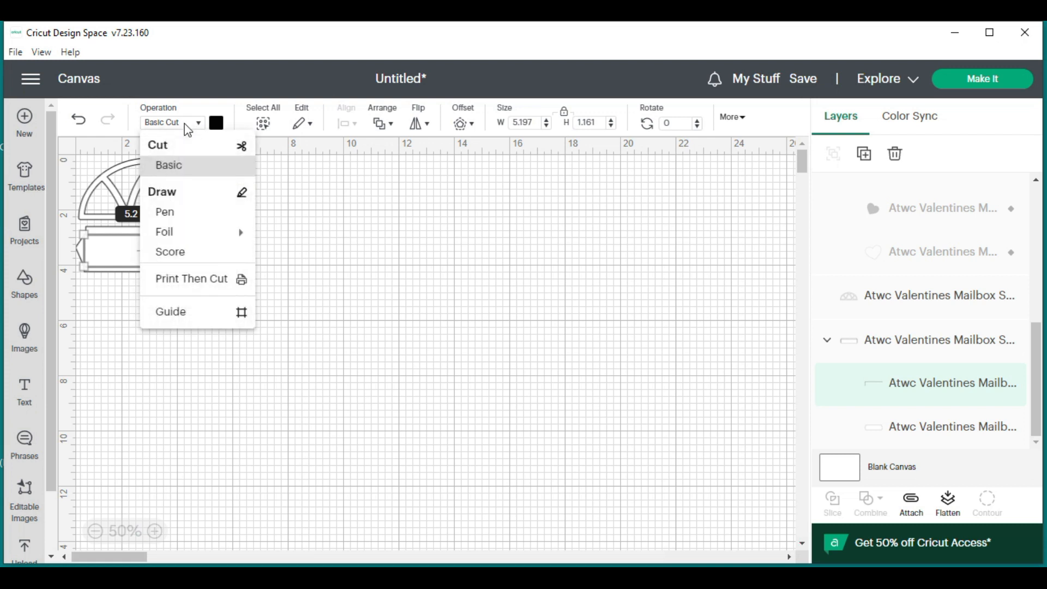
{"action": "left_click", "coordinate": [200, 252]}
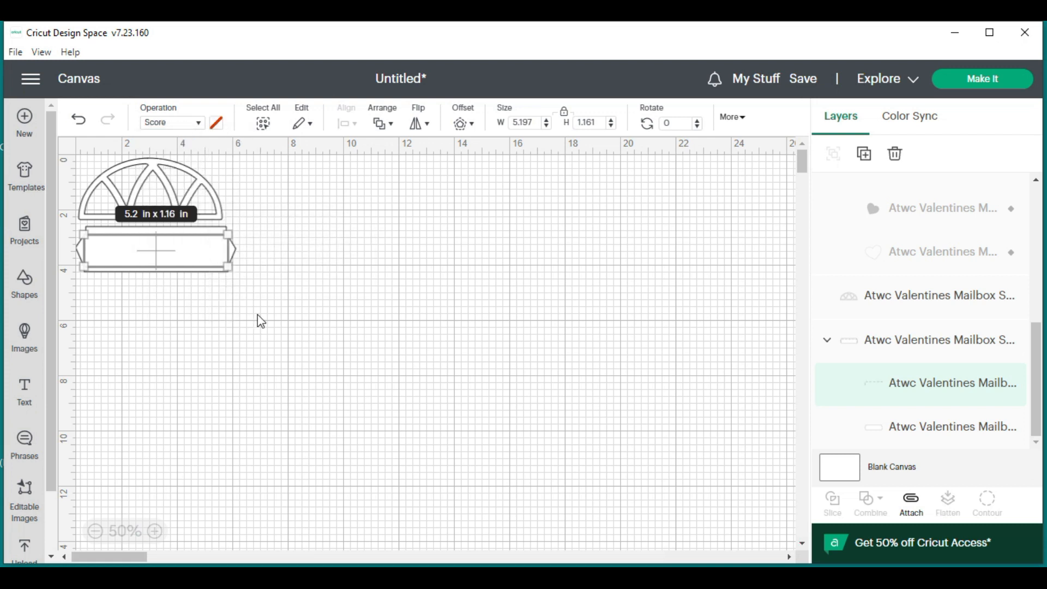
{"action": "left_click", "coordinate": [258, 316]}
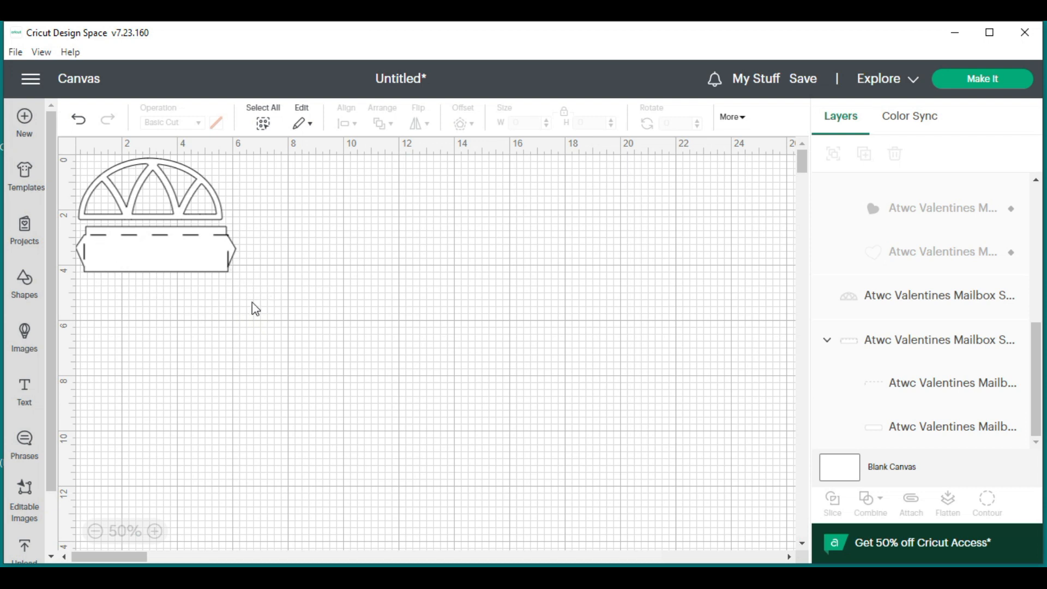
Step: Attach the half-round arched piece and the tabbed rectangular strip together
{"action": "left_click_drag", "start_coordinate": [252, 303], "coordinate": [80, 155]}
{"action": "right_click", "coordinate": [163, 246]}
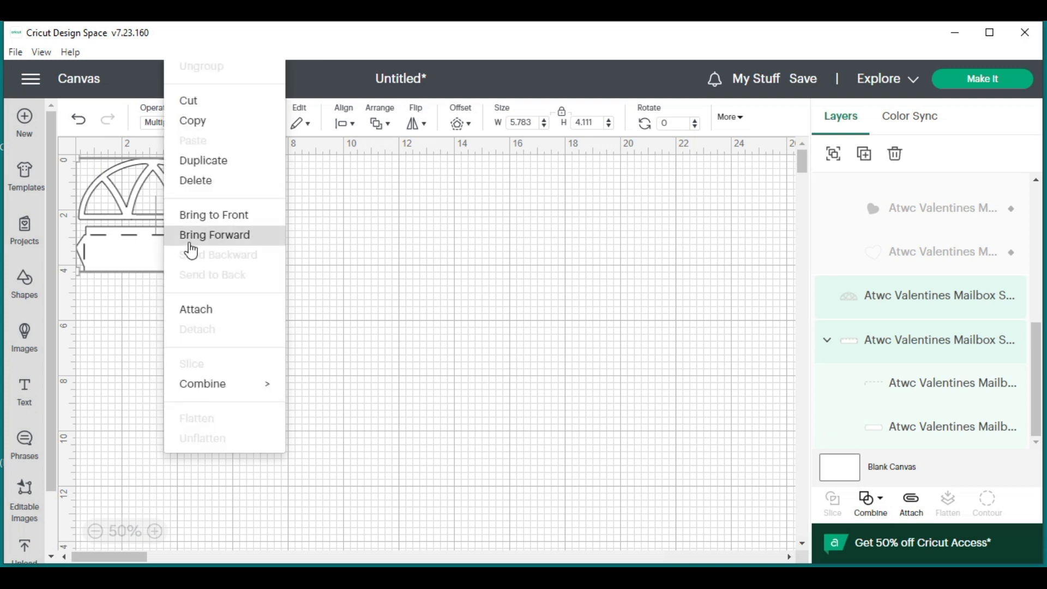
{"action": "left_click", "coordinate": [218, 315]}
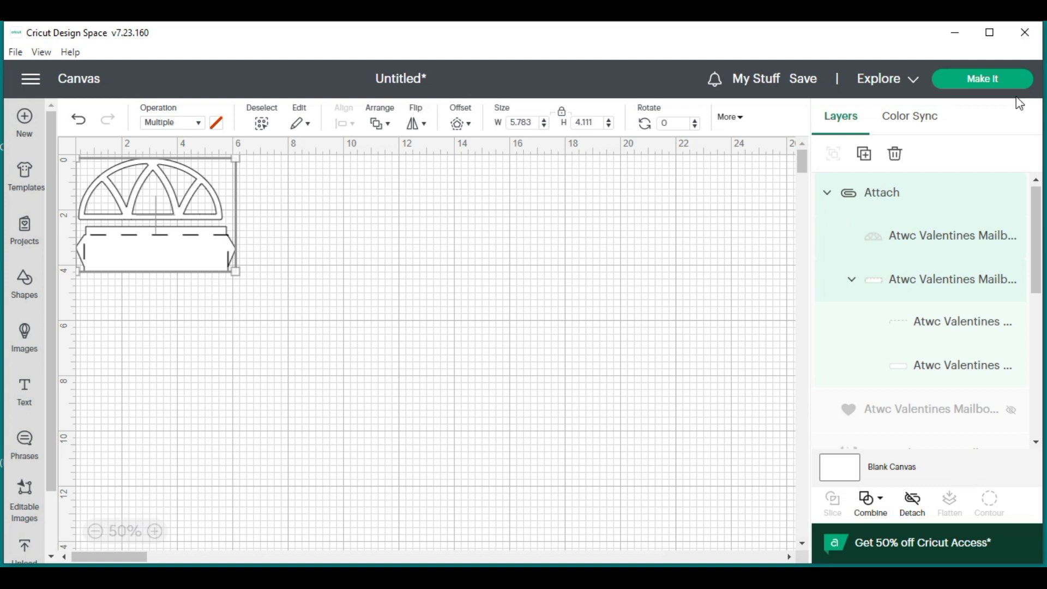
Step: Send the attached arch and strip to the cutting stage, loading On Mat with the 12 in x 12 in size, and return to the canvas
{"action": "left_click", "coordinate": [985, 82]}
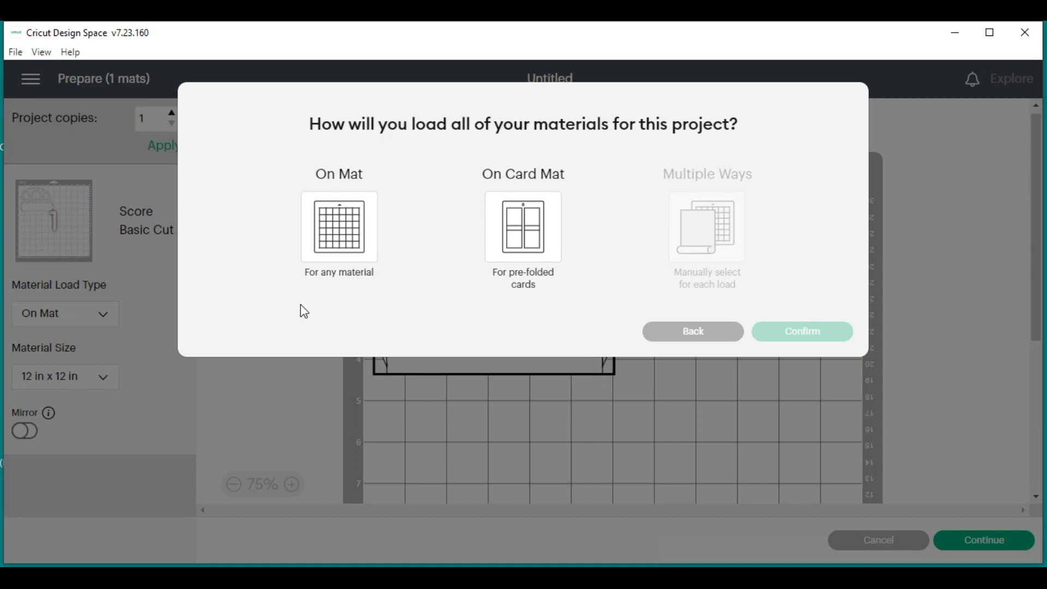
{"action": "left_click", "coordinate": [356, 233]}
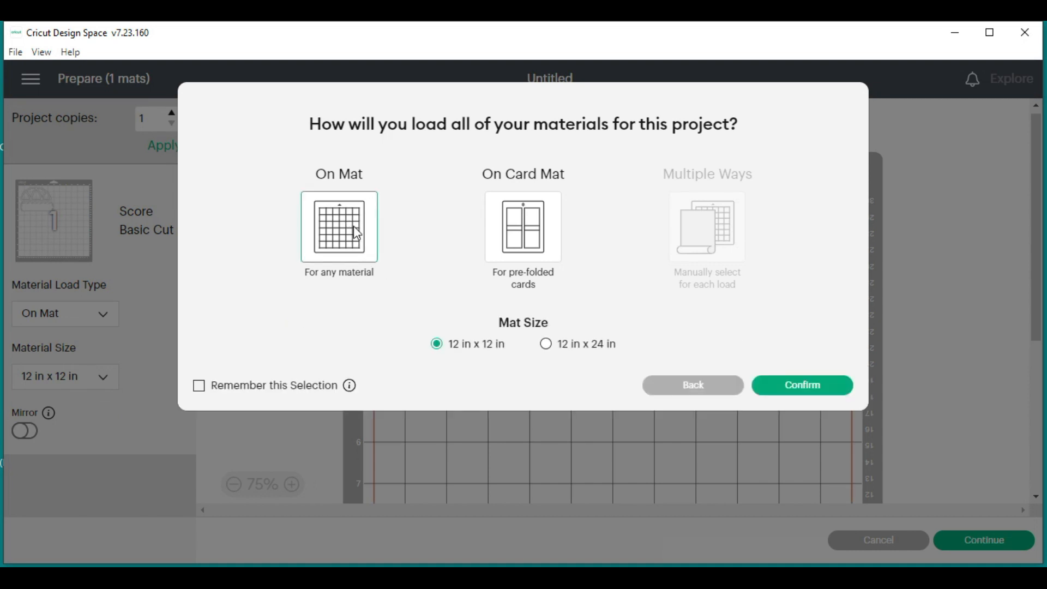
{"action": "left_click", "coordinate": [837, 398]}
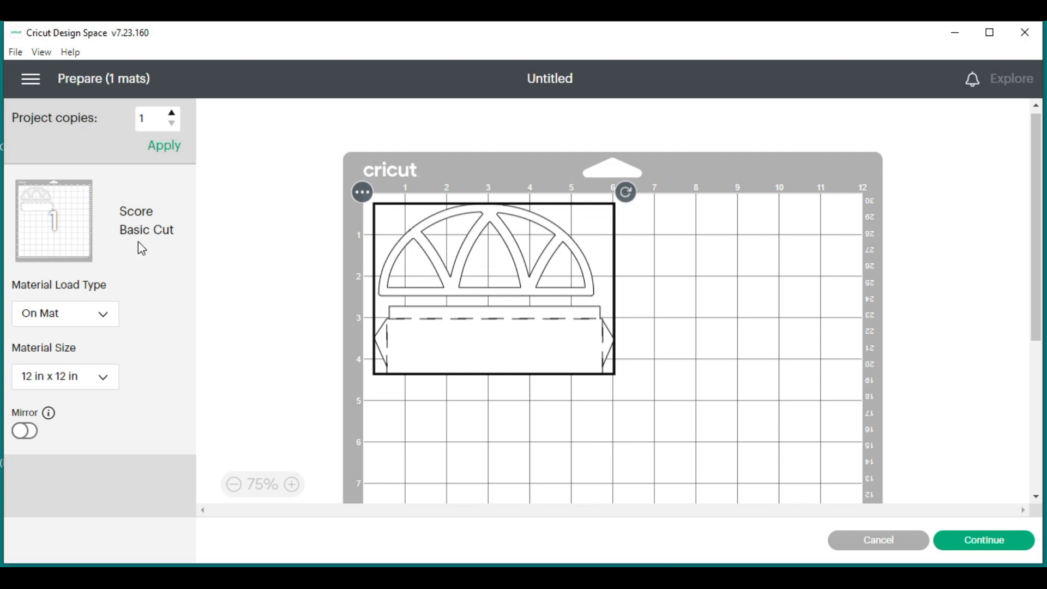
{"action": "left_click", "coordinate": [977, 539]}
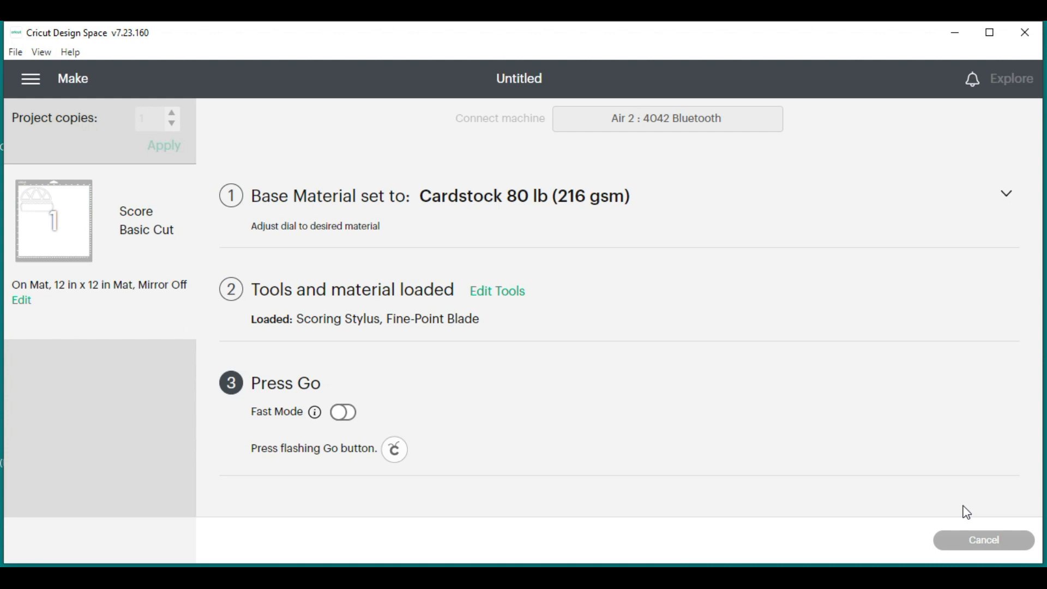
{"action": "left_click", "coordinate": [967, 543]}
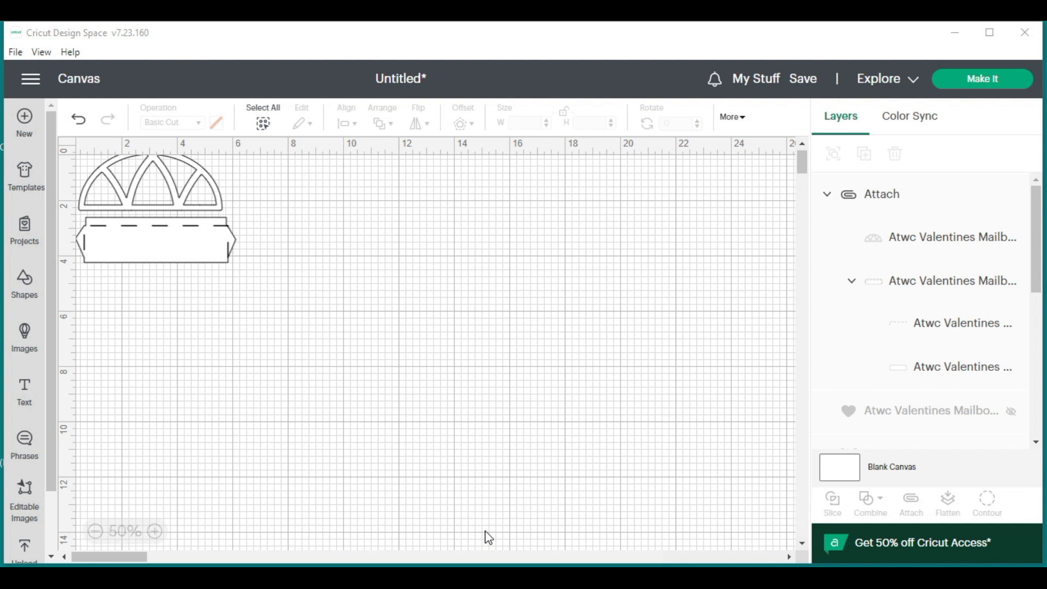
Step: Undo the attachment of the arch and strip and delete both pieces from the canvas
{"action": "left_click", "coordinate": [201, 249]}
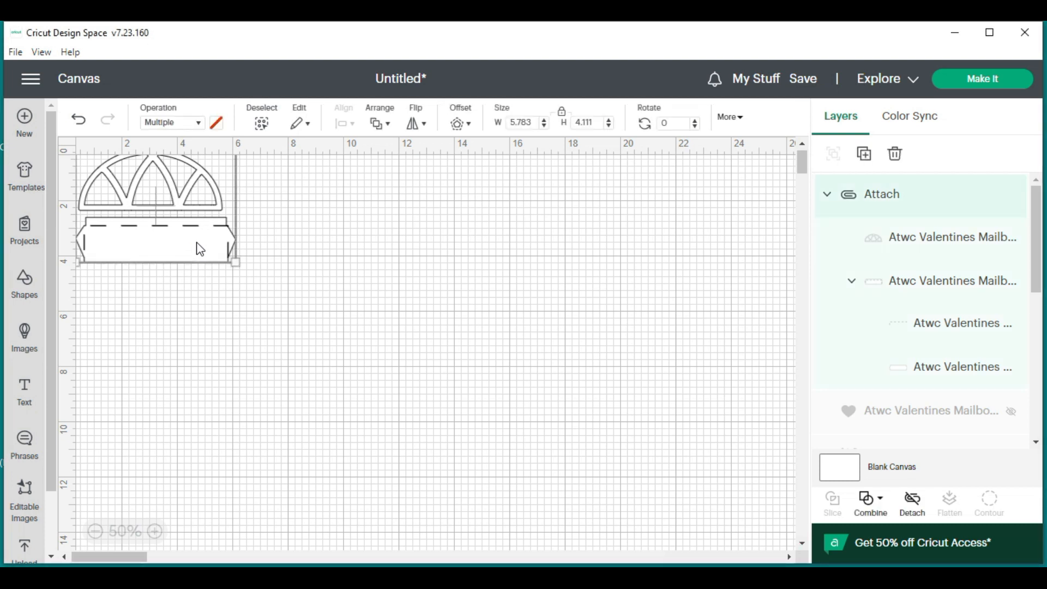
{"action": "left_click", "coordinate": [79, 120]}
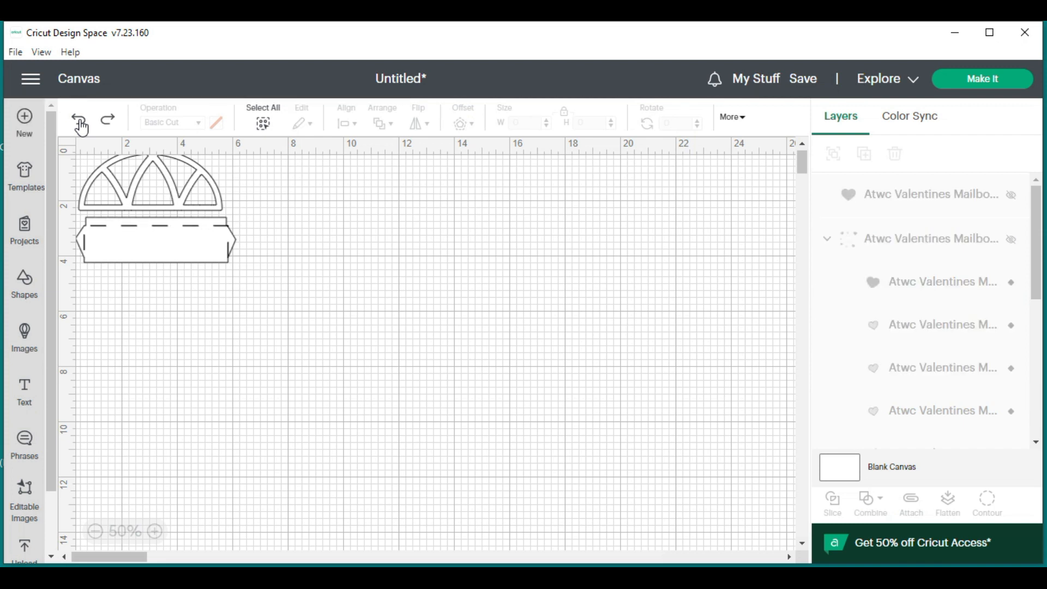
{"action": "left_click_drag", "start_coordinate": [223, 292], "coordinate": [84, 162]}
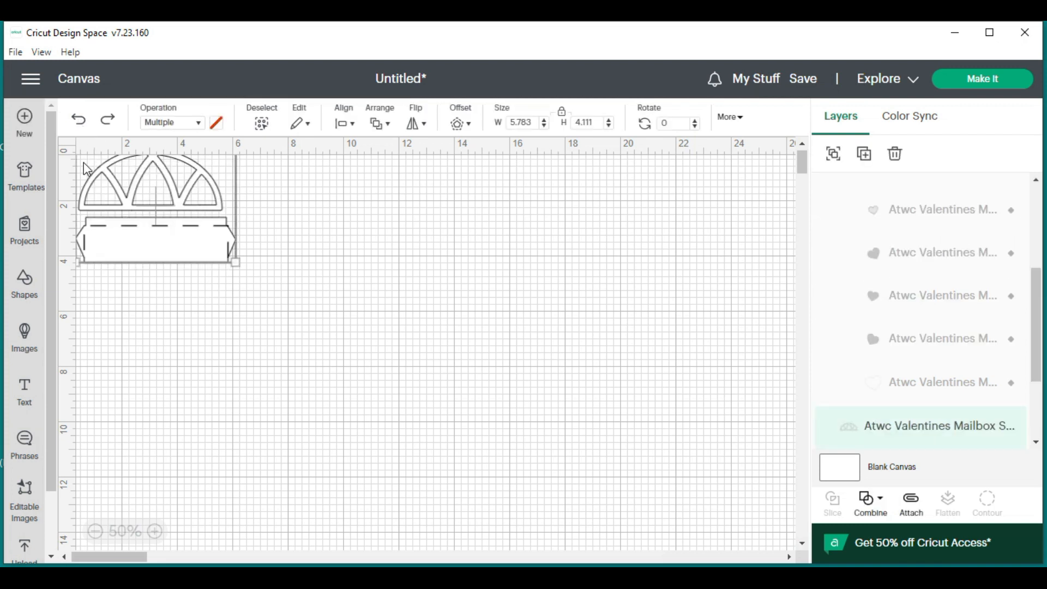
{"action": "key", "text": "Delete"}
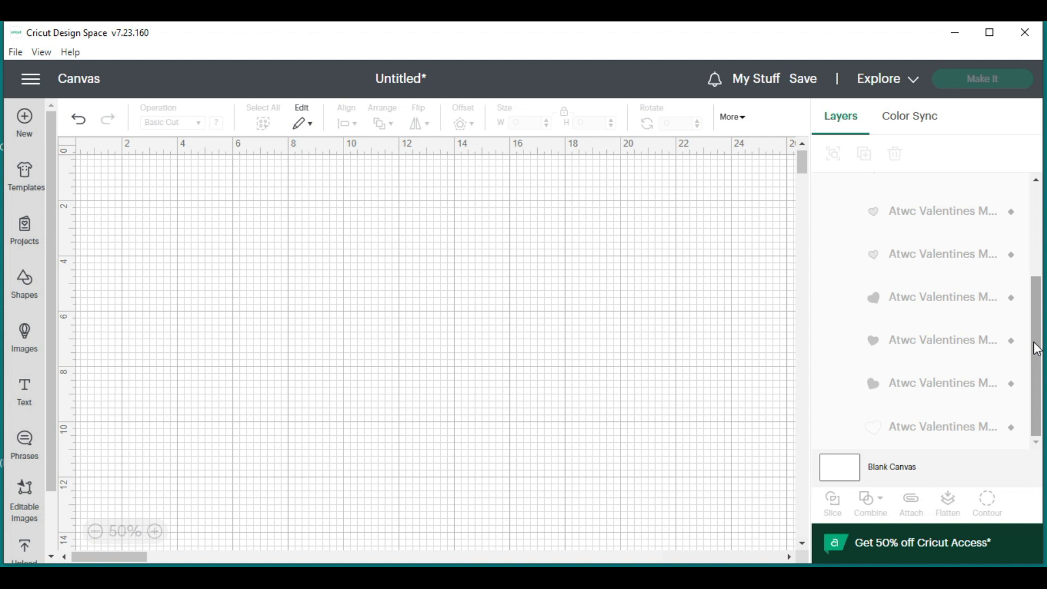
Step: Unhide the single bright red heart and the group of white, dark red and pink hearts
{"action": "left_click_drag", "start_coordinate": [1037, 349], "coordinate": [1044, 252]}
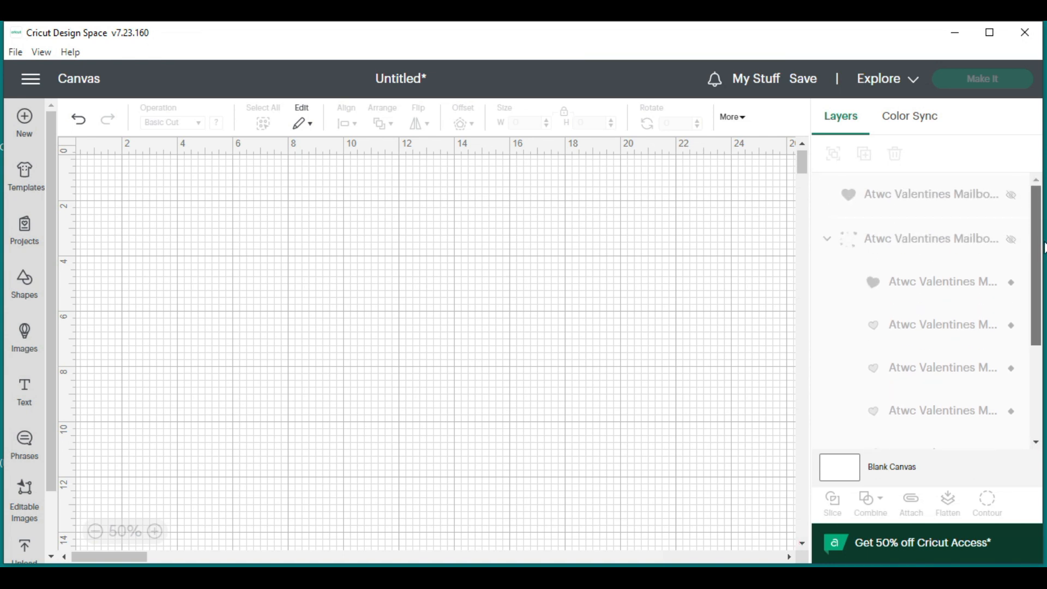
{"action": "left_click", "coordinate": [1012, 195]}
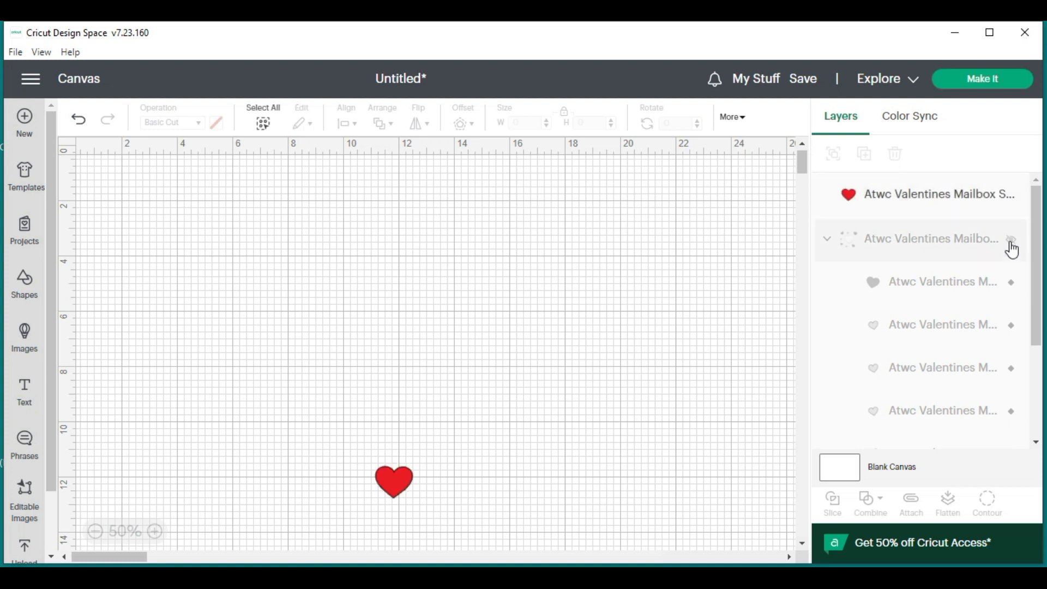
{"action": "left_click", "coordinate": [1011, 238]}
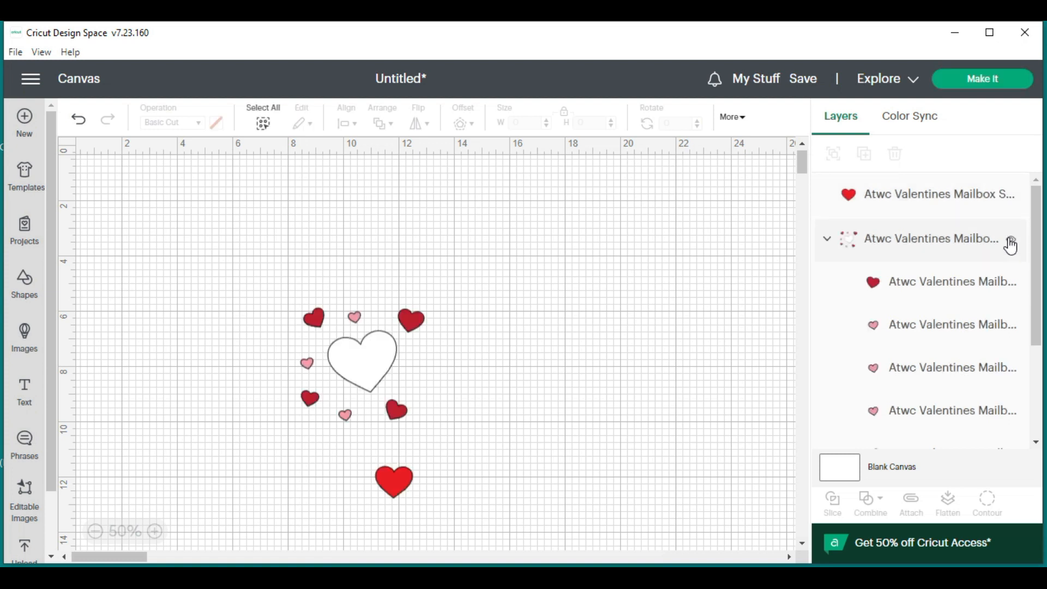
Step: Move the group of hearts away from the bright red heart and ungroup it into separate pieces
{"action": "left_click", "coordinate": [382, 355]}
{"action": "left_click_drag", "start_coordinate": [374, 367], "coordinate": [299, 355]}
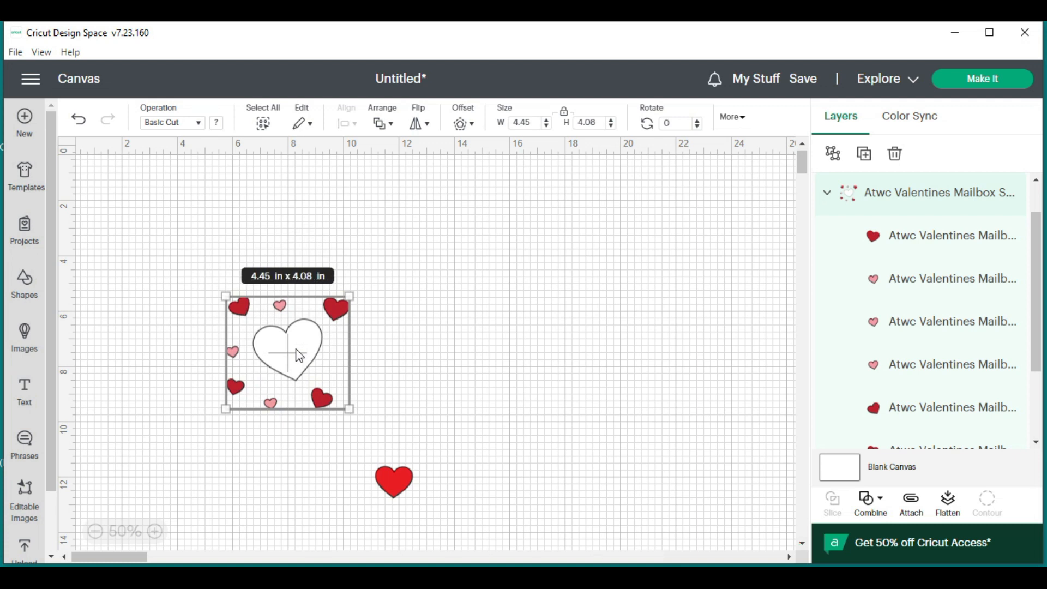
{"action": "left_click", "coordinate": [835, 157]}
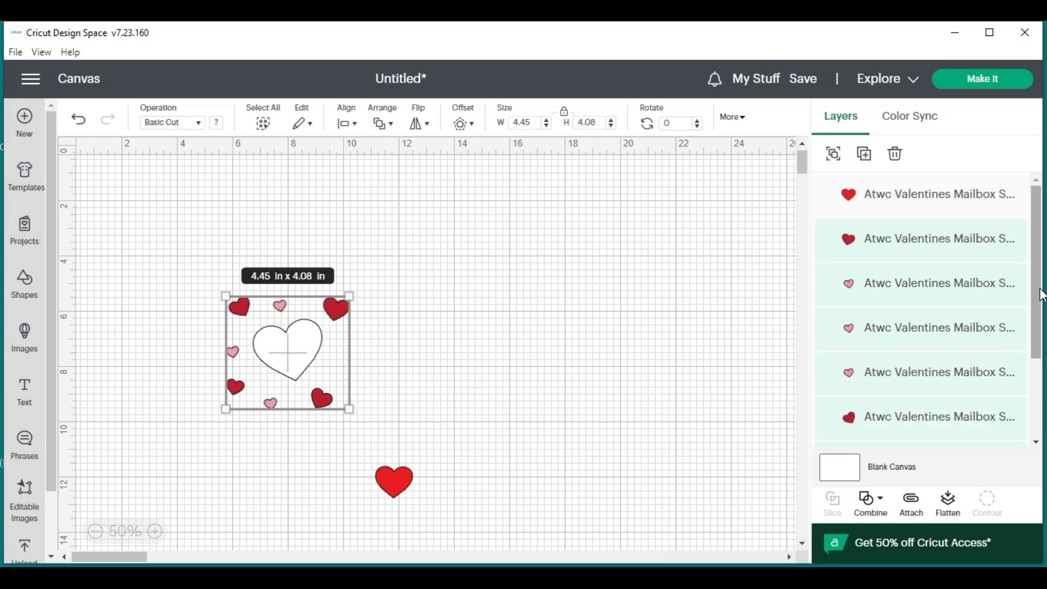
{"action": "left_click_drag", "start_coordinate": [1041, 294], "coordinate": [1031, 266]}
{"action": "left_click", "coordinate": [428, 367]}
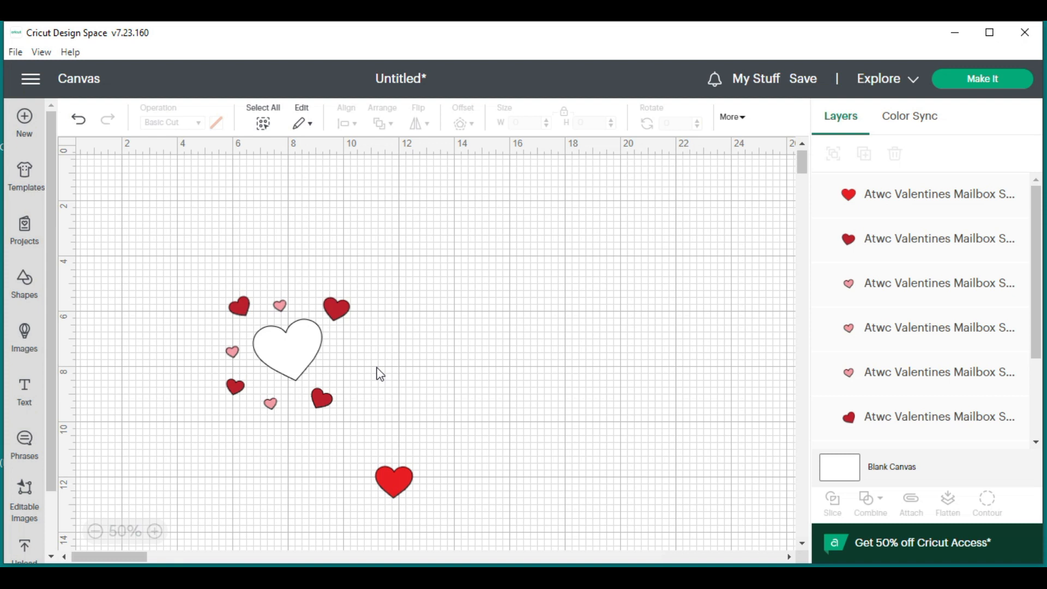
Step: Move the large white heart into the canvas corner at the ruler origin
{"action": "left_click_drag", "start_coordinate": [293, 367], "coordinate": [101, 190]}
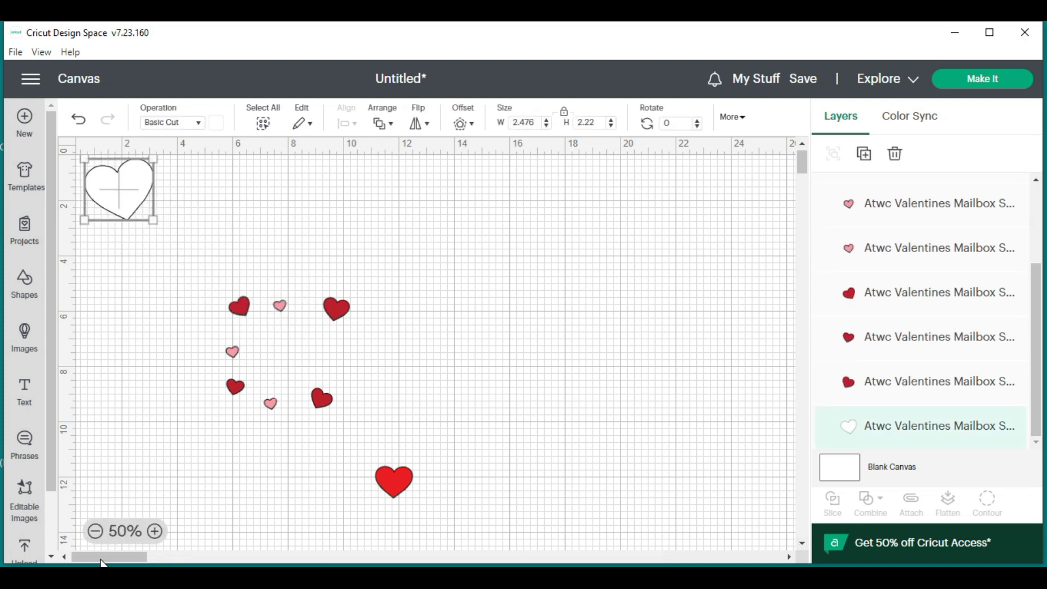
{"action": "left_click_drag", "start_coordinate": [101, 562], "coordinate": [99, 562]}
{"action": "left_click_drag", "start_coordinate": [126, 205], "coordinate": [116, 203]}
Step: Cluster the four dark red hearts along the canvas's upper edge, between about 4 and 6 in on the ruler
{"action": "left_click_drag", "start_coordinate": [351, 311], "coordinate": [205, 172]}
{"action": "left_click_drag", "start_coordinate": [248, 306], "coordinate": [238, 180]}
{"action": "left_click_drag", "start_coordinate": [338, 409], "coordinate": [211, 203]}
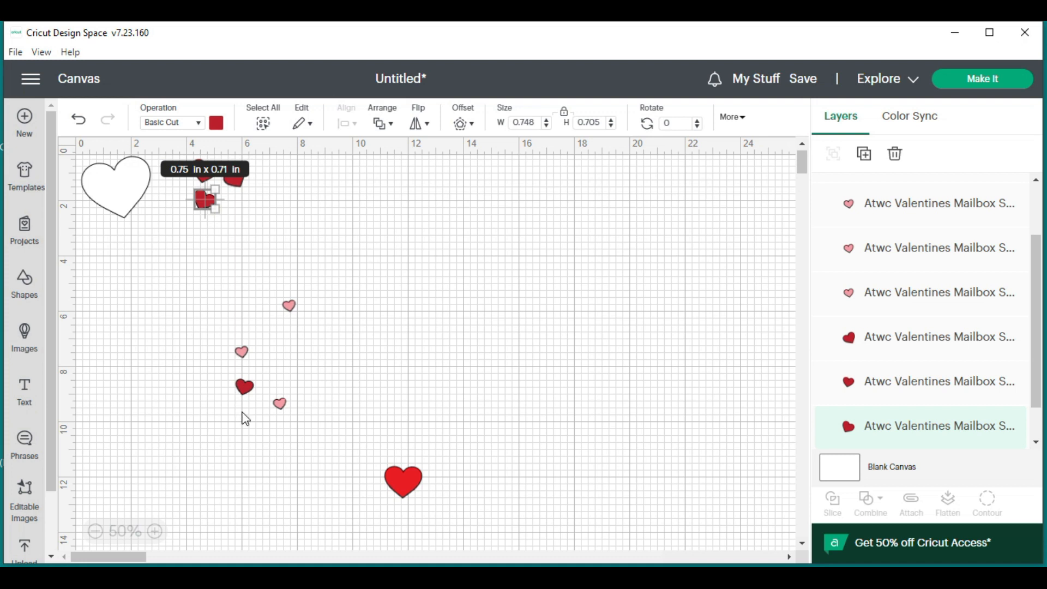
{"action": "left_click_drag", "start_coordinate": [245, 399], "coordinate": [233, 216]}
Step: Cluster the three small pink hearts along the canvas's upper edge, between about 8 and 9 in on the ruler
{"action": "left_click_drag", "start_coordinate": [290, 310], "coordinate": [307, 170]}
{"action": "left_click_drag", "start_coordinate": [247, 360], "coordinate": [331, 173]}
{"action": "left_click_drag", "start_coordinate": [280, 412], "coordinate": [311, 190]}
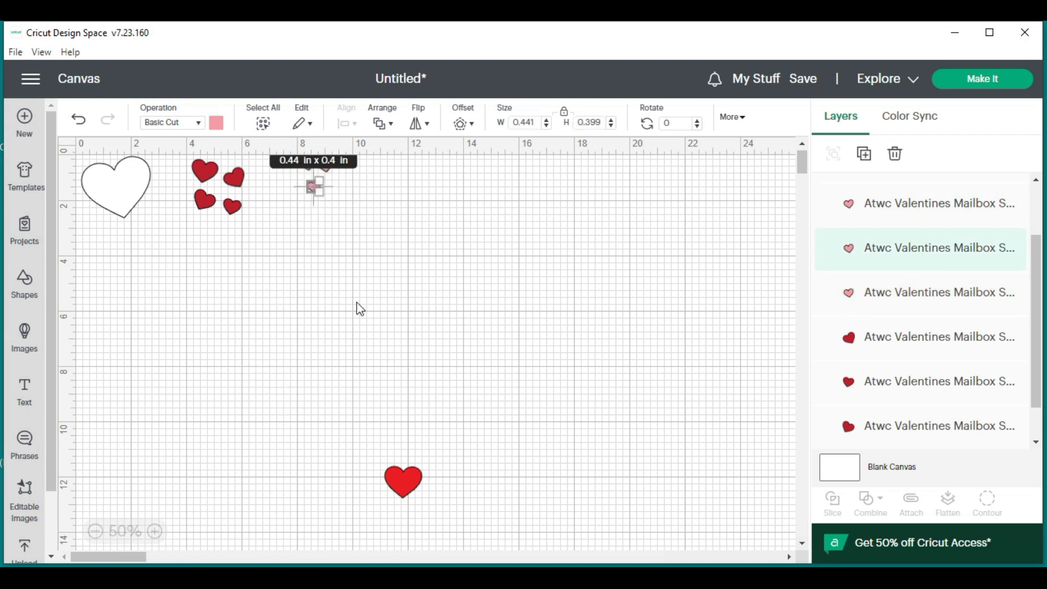
Step: Place the bright red heart below the large white heart and fit the white heart tightly into the canvas corner
{"action": "left_click", "coordinate": [417, 488]}
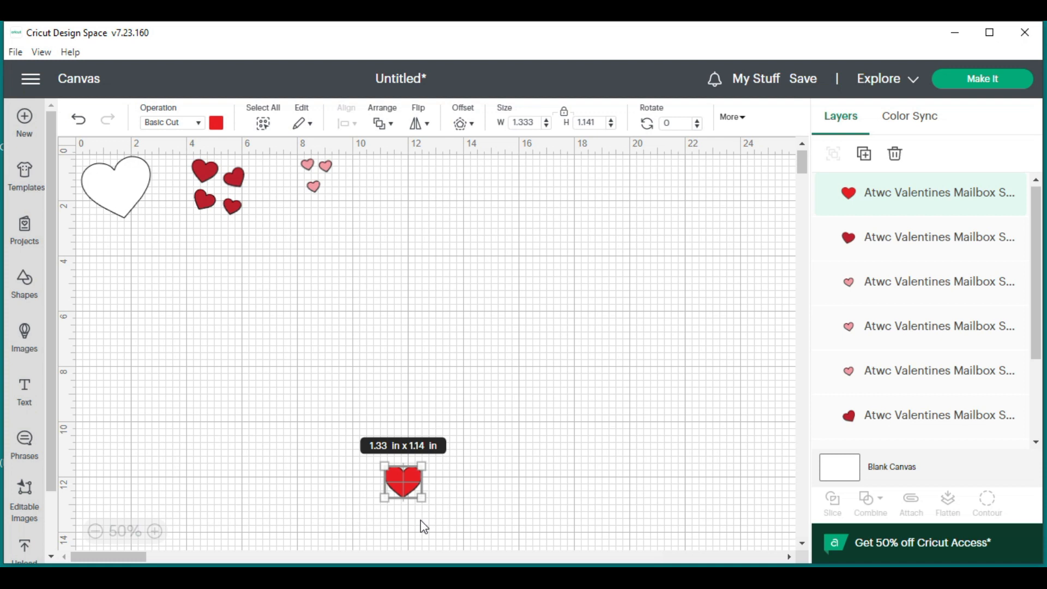
{"action": "left_click_drag", "start_coordinate": [401, 483], "coordinate": [102, 285]}
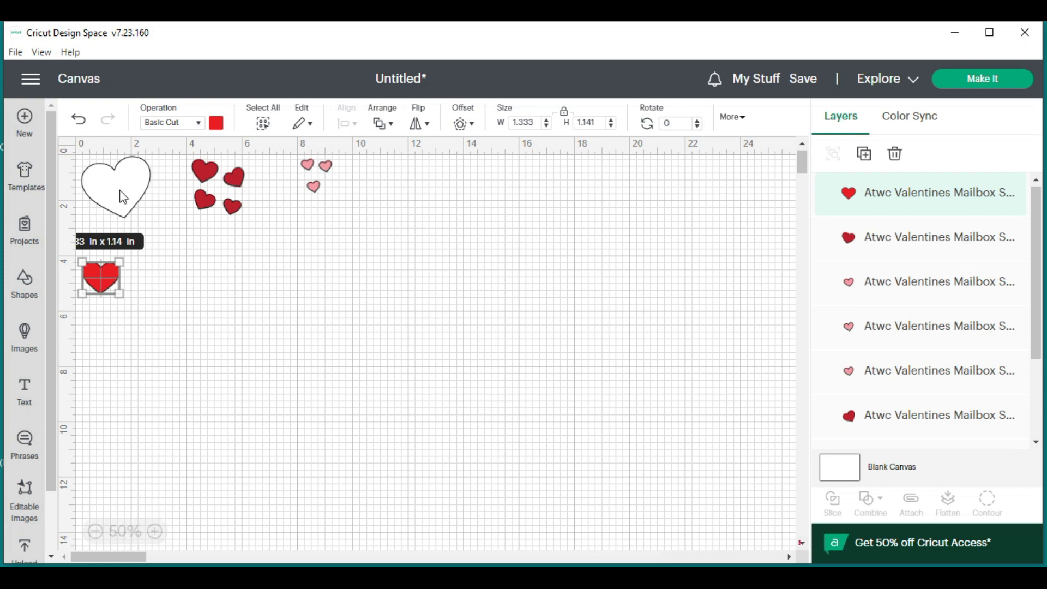
{"action": "left_click", "coordinate": [160, 533]}
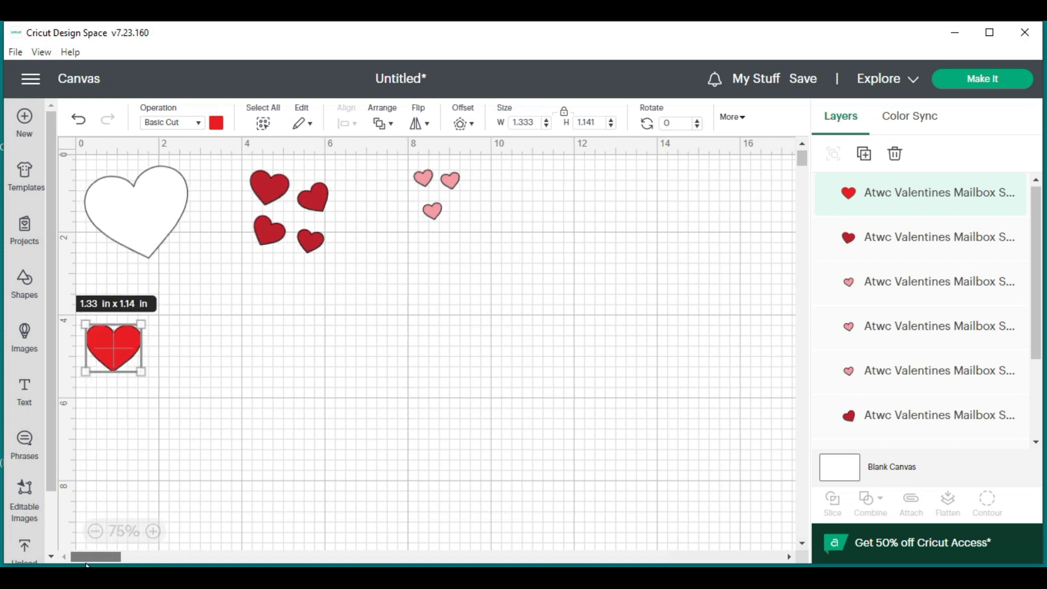
{"action": "left_click", "coordinate": [123, 208]}
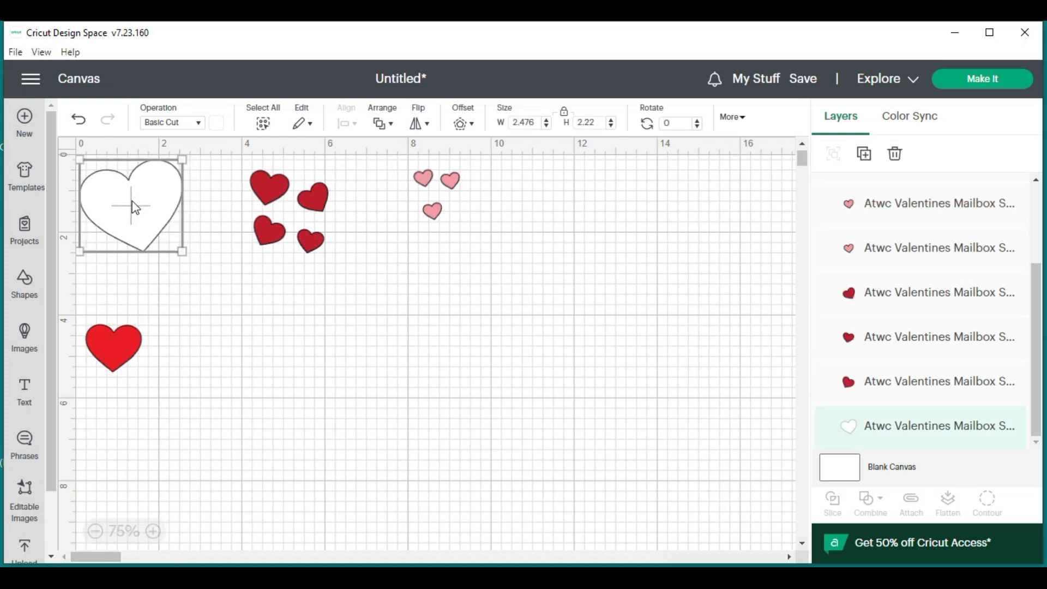
Step: Shift the cluster of four dark red hearts against the canvas's upper edge and nudge the bright red heart toward the canvas's side edge
{"action": "left_click_drag", "start_coordinate": [352, 268], "coordinate": [251, 169]}
{"action": "left_click_drag", "start_coordinate": [276, 189], "coordinate": [278, 177]}
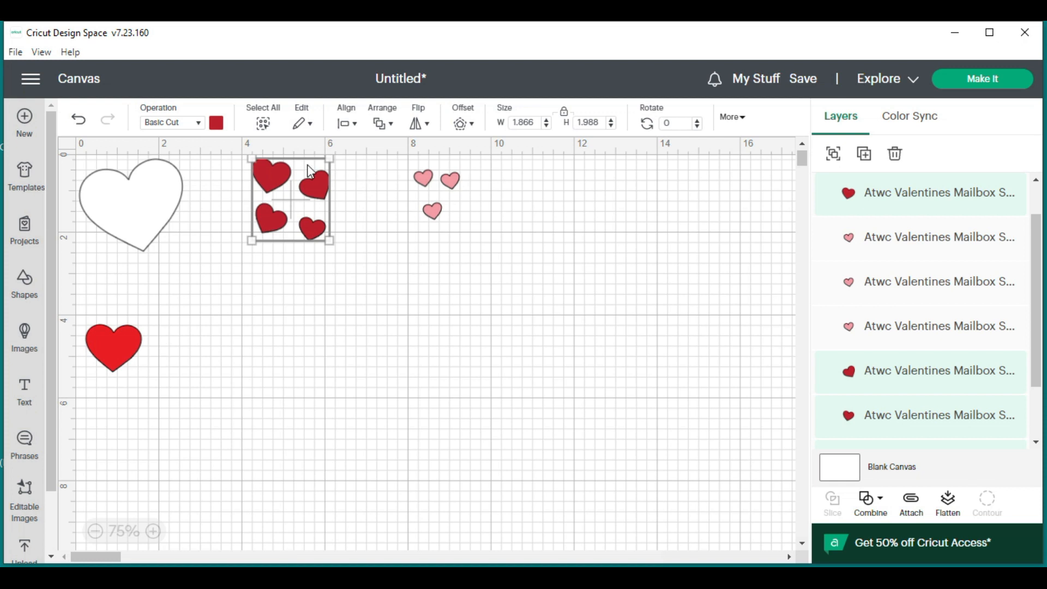
{"action": "left_click_drag", "start_coordinate": [266, 163], "coordinate": [277, 161]}
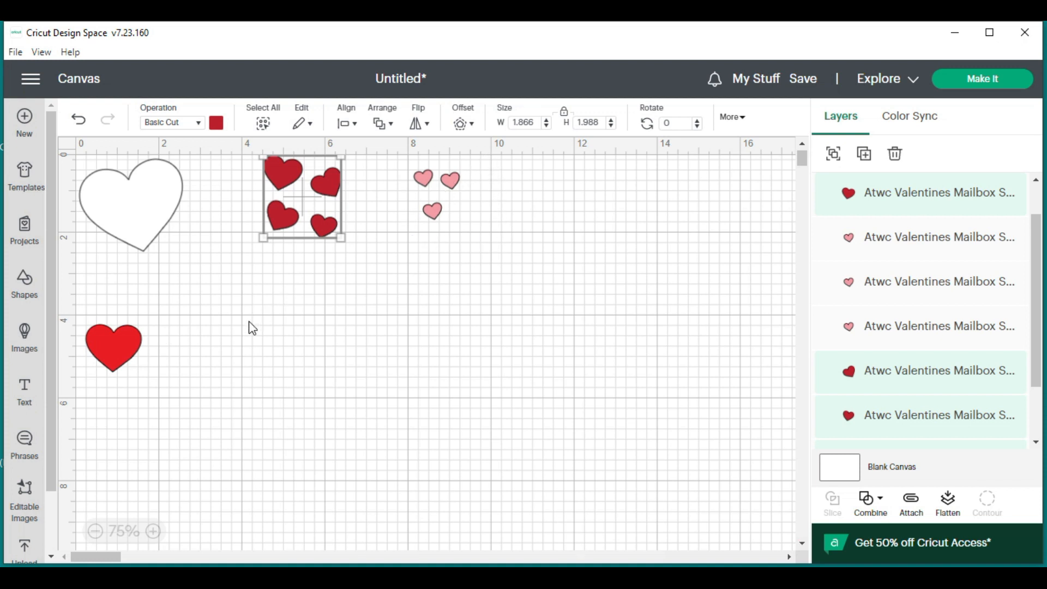
{"action": "left_click", "coordinate": [116, 353]}
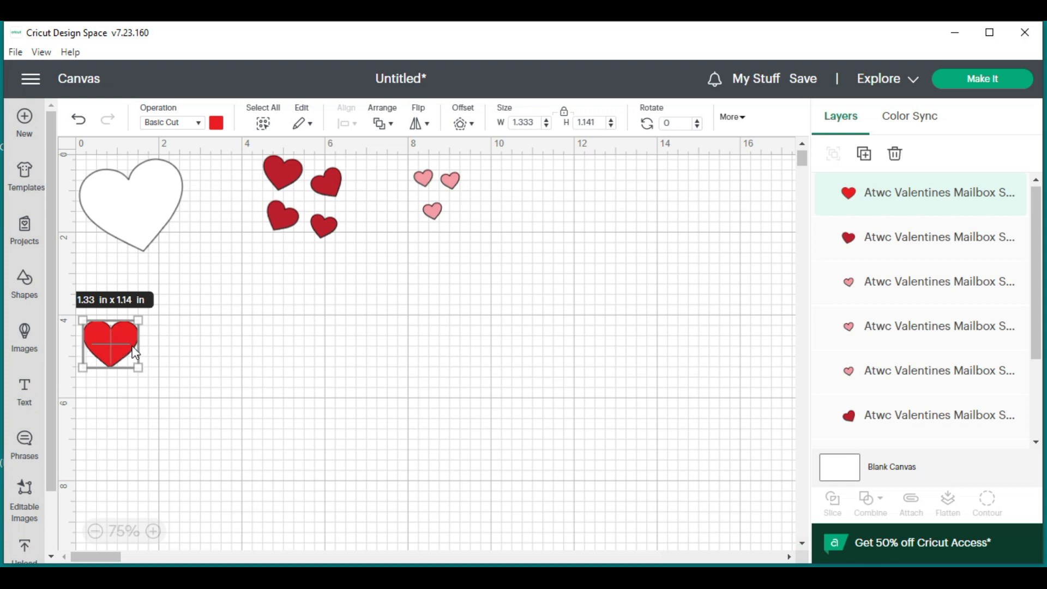
{"action": "left_click", "coordinate": [247, 383]}
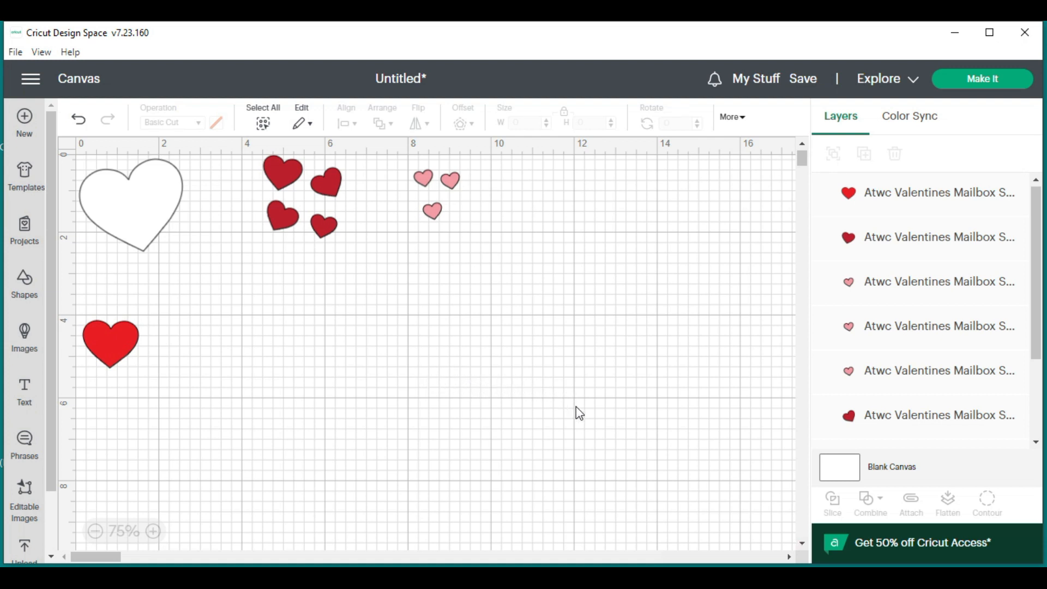
Step: Attach all the hearts together so they keep their arrangement for cutting
{"action": "left_click_drag", "start_coordinate": [576, 407], "coordinate": [78, 152]}
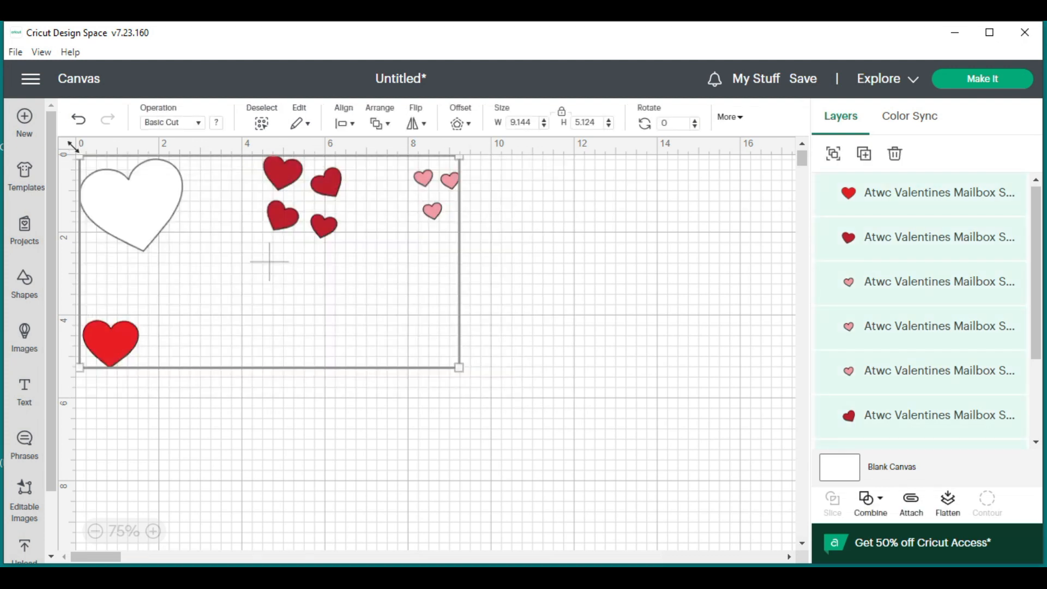
{"action": "right_click", "coordinate": [162, 166]}
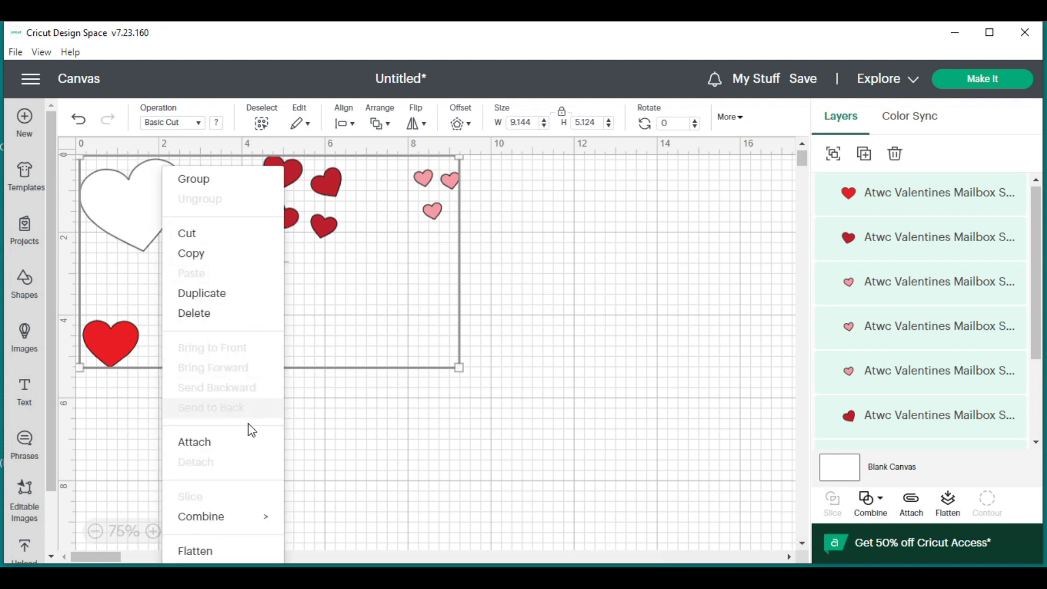
{"action": "left_click", "coordinate": [235, 448]}
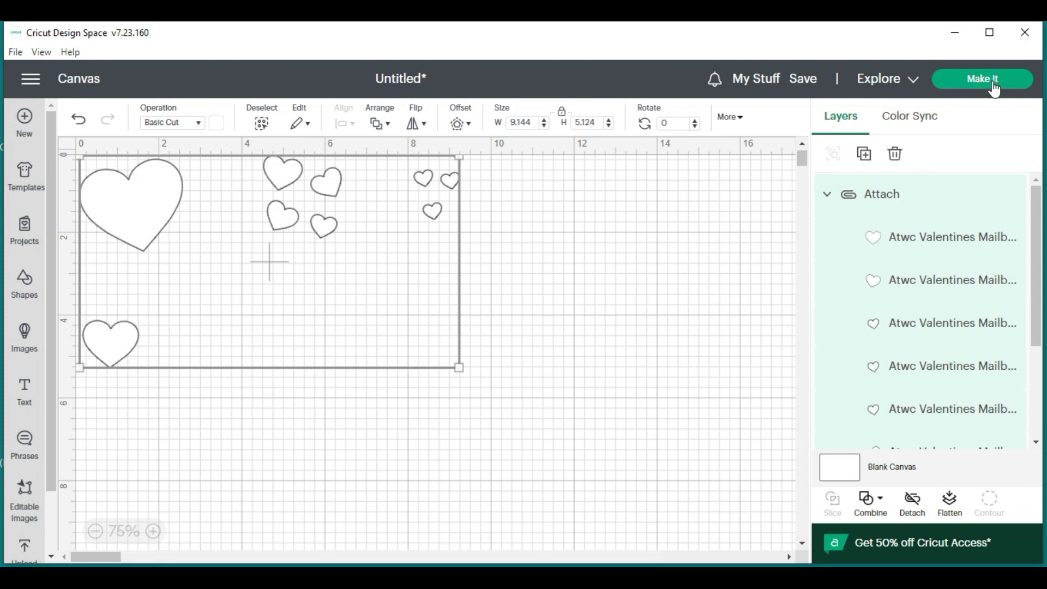
Step: Send the attached hearts to the cutting stage and set the base material to Glitter Cardstock
{"action": "left_click", "coordinate": [989, 83]}
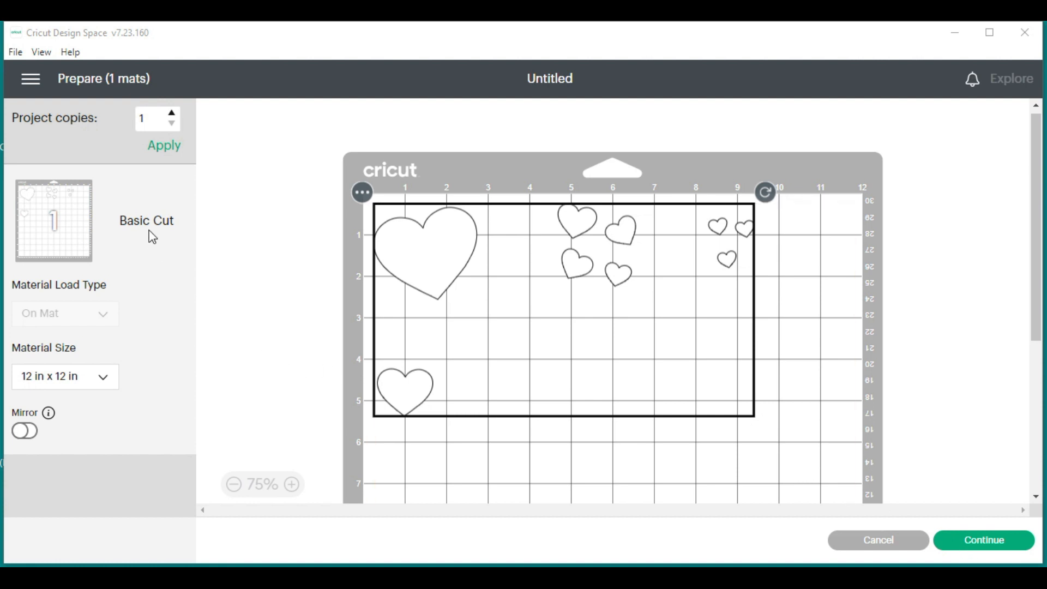
{"action": "left_click", "coordinate": [985, 538]}
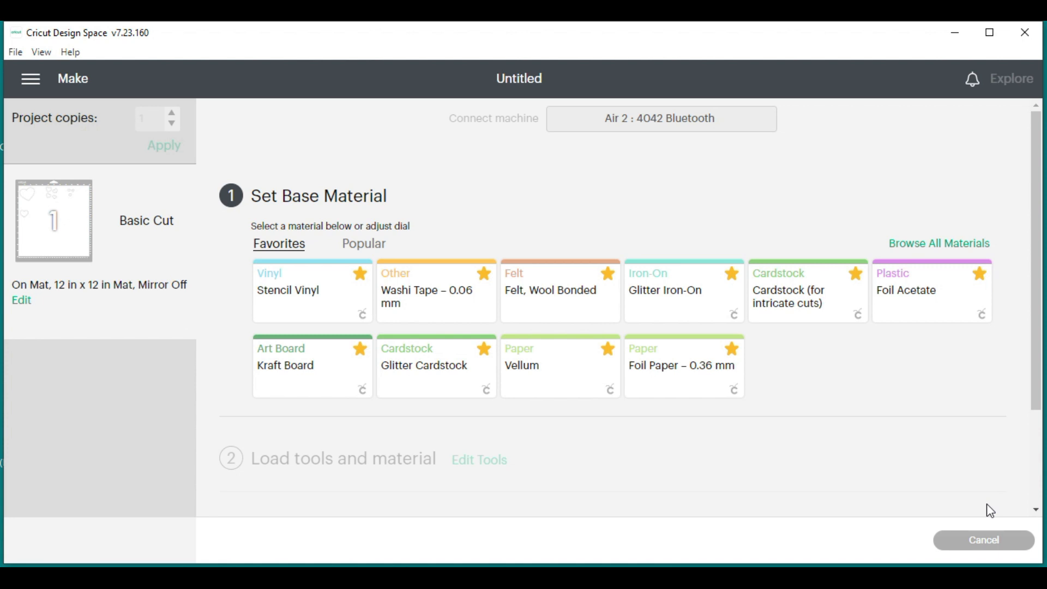
{"action": "left_click", "coordinate": [430, 382]}
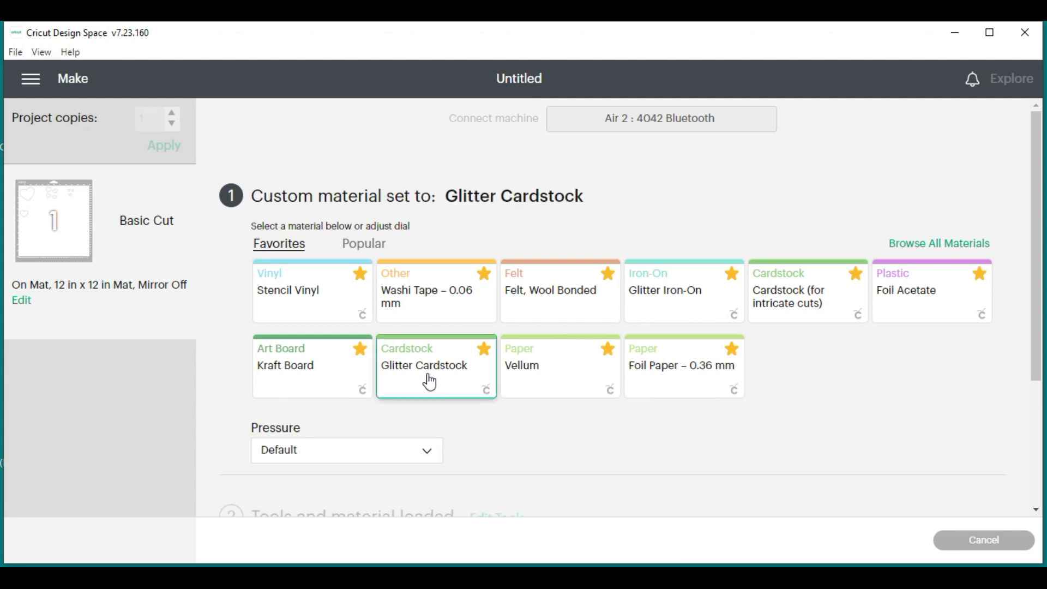